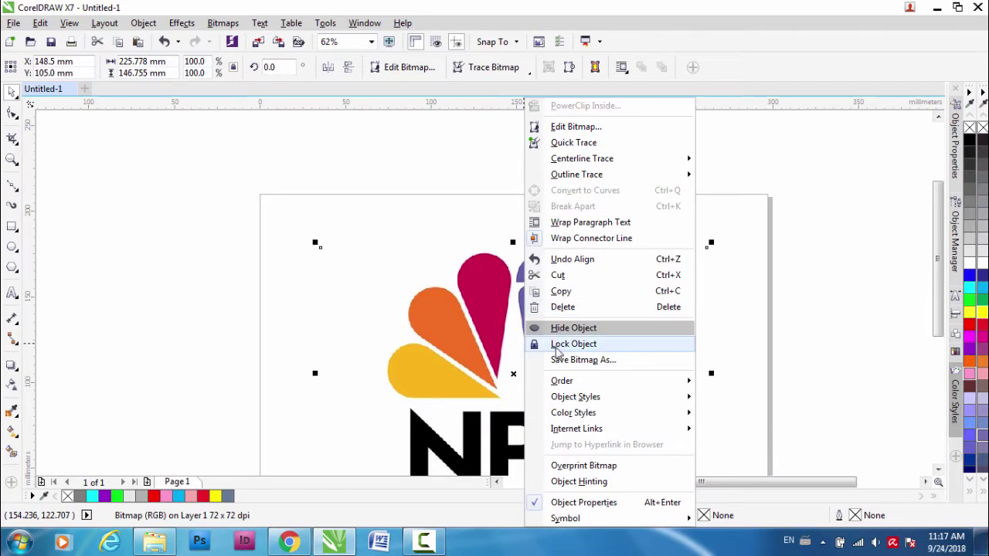
# - Lock the logo bitmap and draw a circle about 30.5 mm wide over the magenta feather's round end
pyautogui.click(558, 344)
pyautogui.scroll(4, 481, 260)
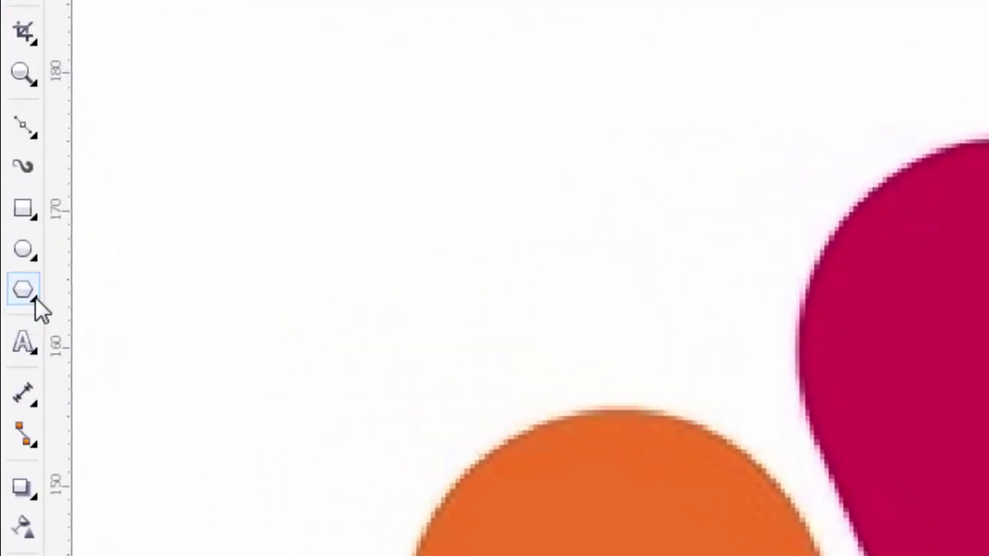
pyautogui.click(18, 248)
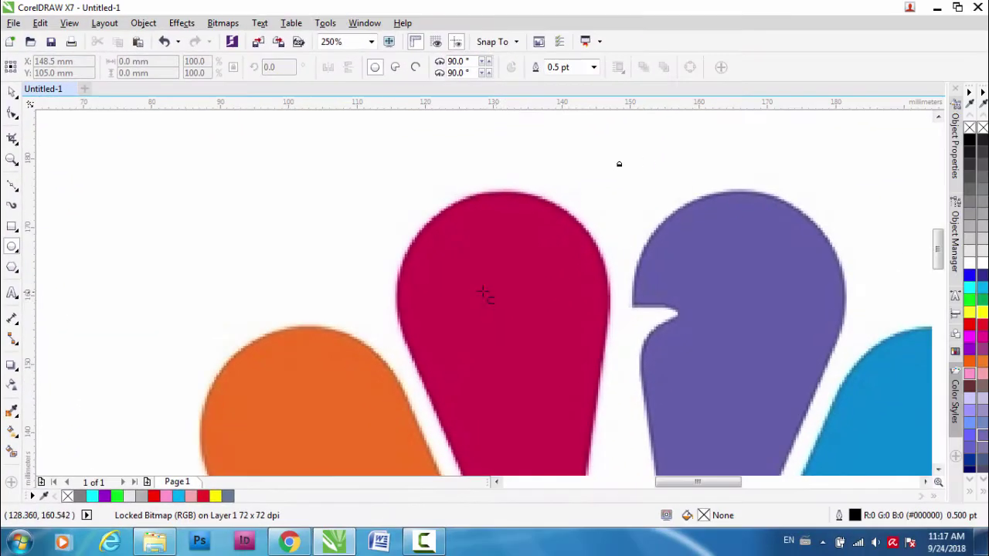
pyautogui.moveTo(500, 301)
pyautogui.mouseDown()
pyautogui.moveTo(558, 348)
pyautogui.moveTo(607, 366)
pyautogui.mouseUp()
pyautogui.scroll(-3, 503, 331)
pyautogui.scroll(3, 494, 309)
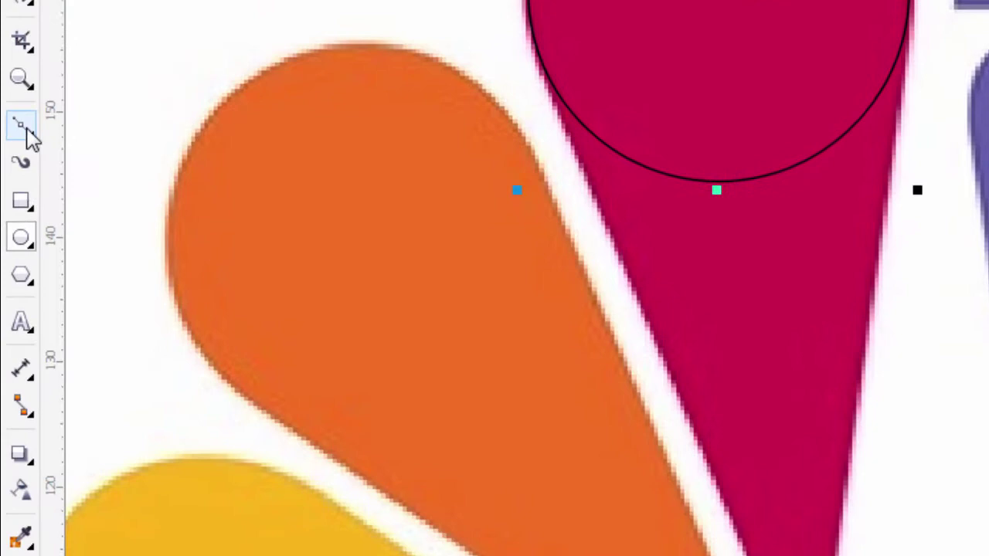
# - Draw a straight Freehand line from the circle's left edge down to the magenta feather's pointed tip
pyautogui.click(14, 191)
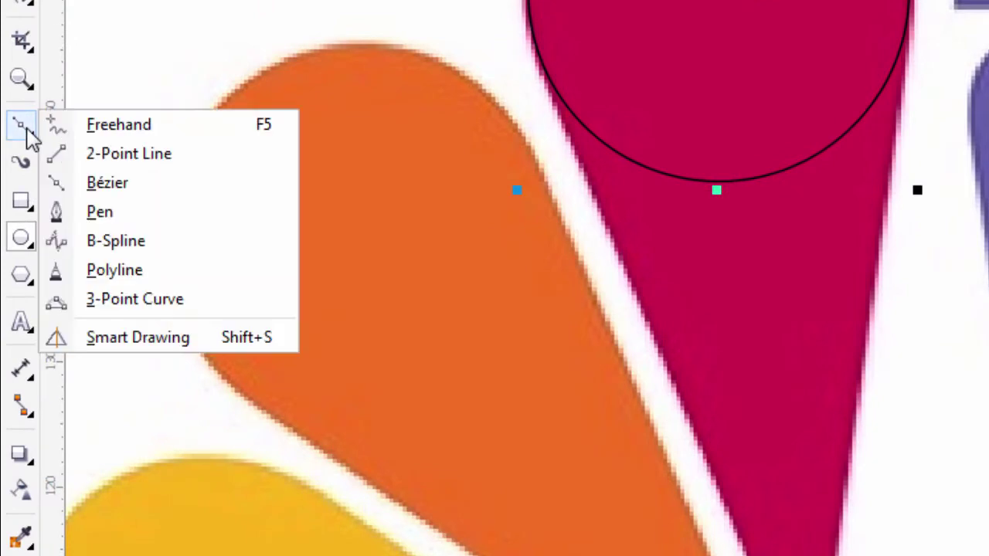
pyautogui.click(87, 186)
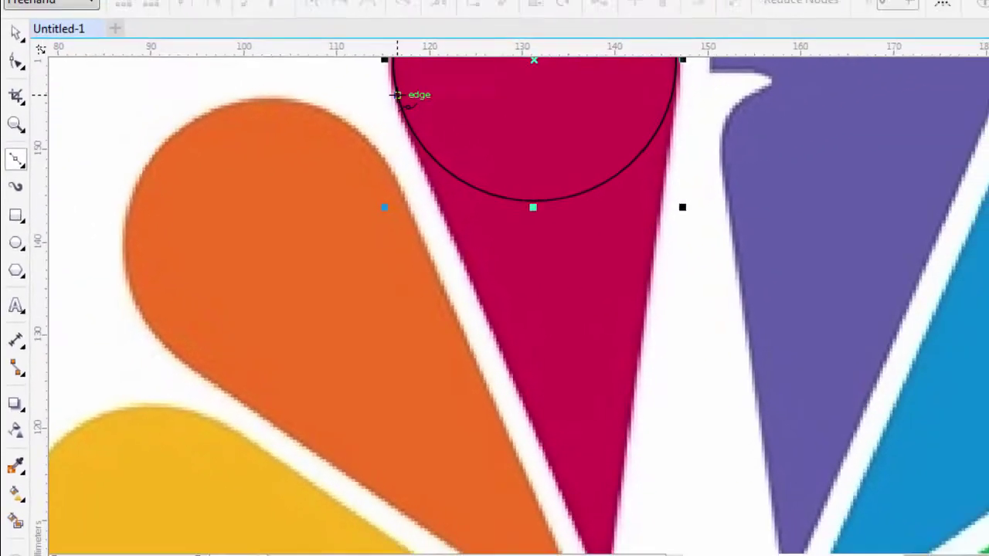
pyautogui.scroll(-2, 651, 306)
pyautogui.scroll(2, 651, 307)
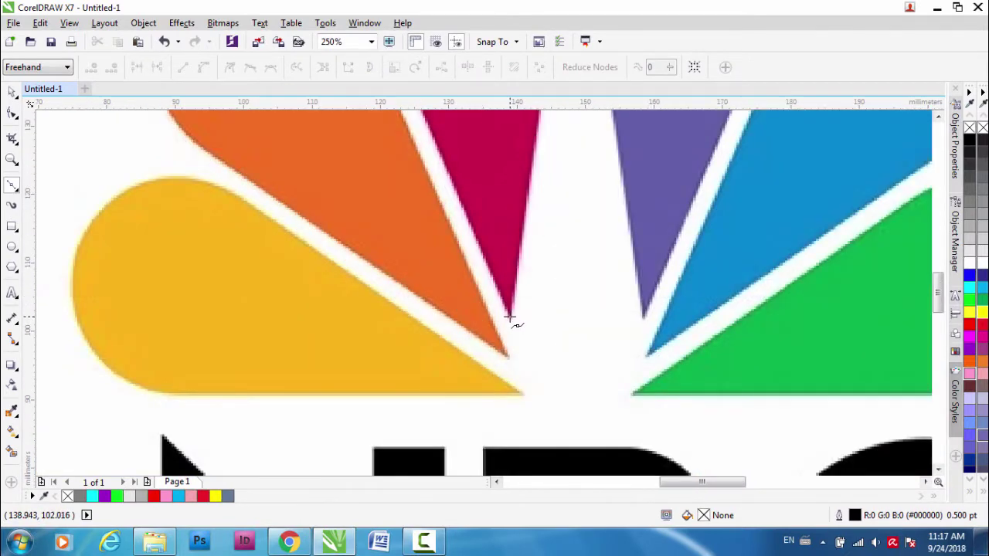
pyautogui.click(509, 317)
pyautogui.scroll(-2, 510, 294)
pyautogui.scroll(2, 496, 214)
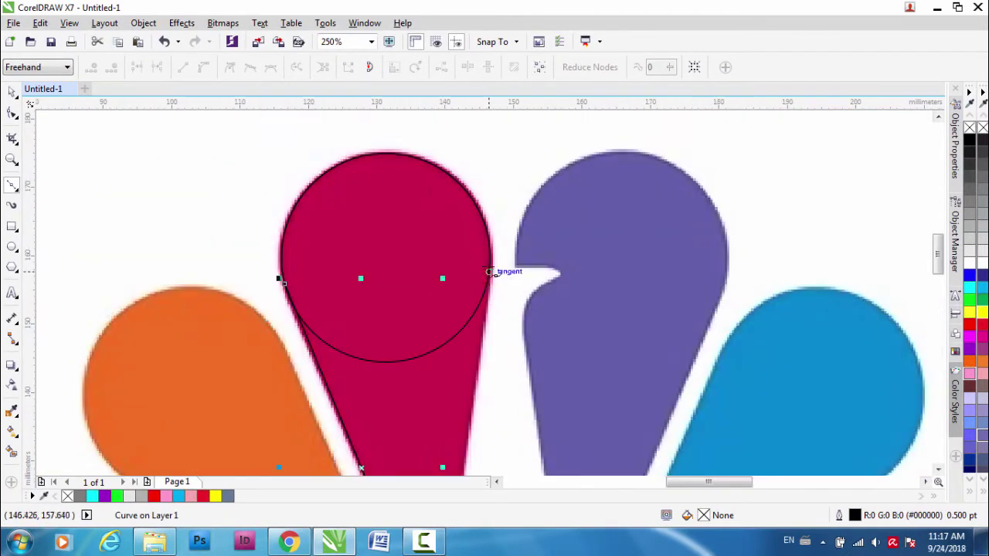
# - Continue the line from the feather's tip up to the circle's right edge, ending at a tangent snap point
pyautogui.click(488, 253)
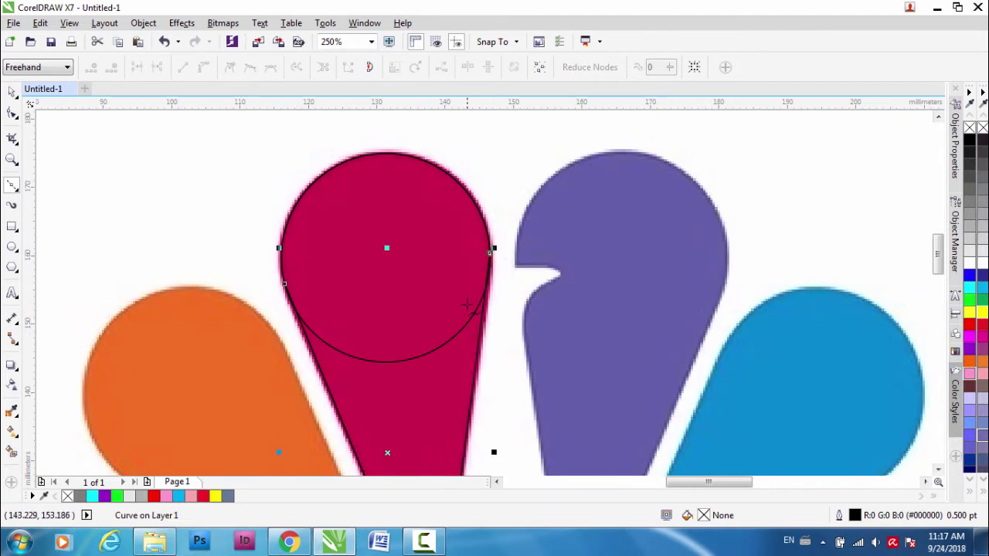
pyautogui.scroll(2, 492, 275)
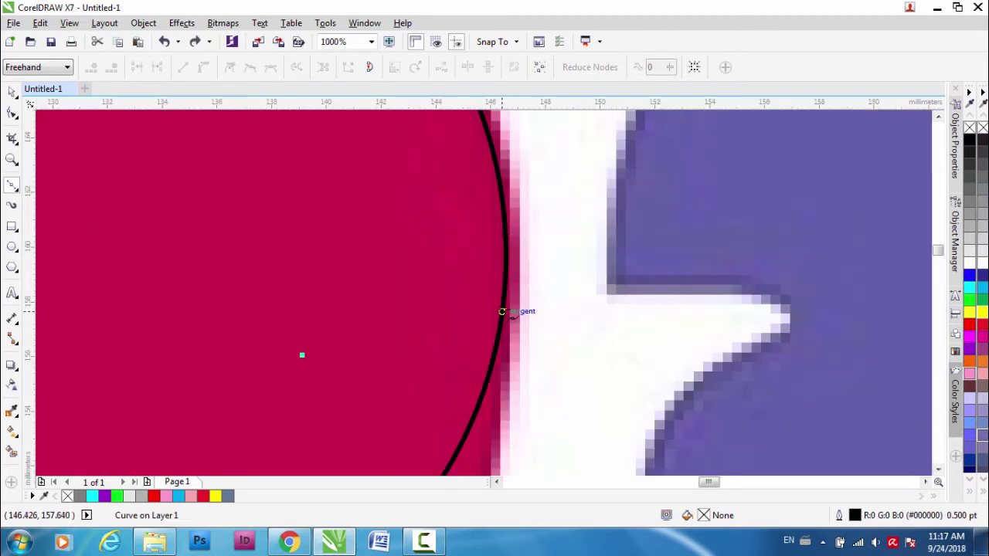
pyautogui.click(502, 307)
pyautogui.scroll(-2, 502, 307)
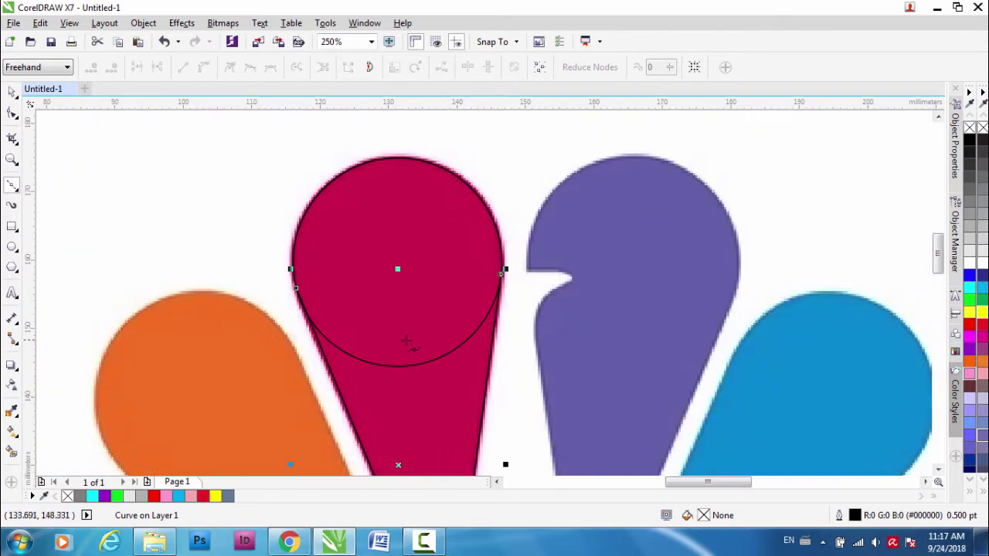
# - Move the guide line's left end node down along the circle so the line follows the magenta feather's edge
pyautogui.scroll(2, 306, 315)
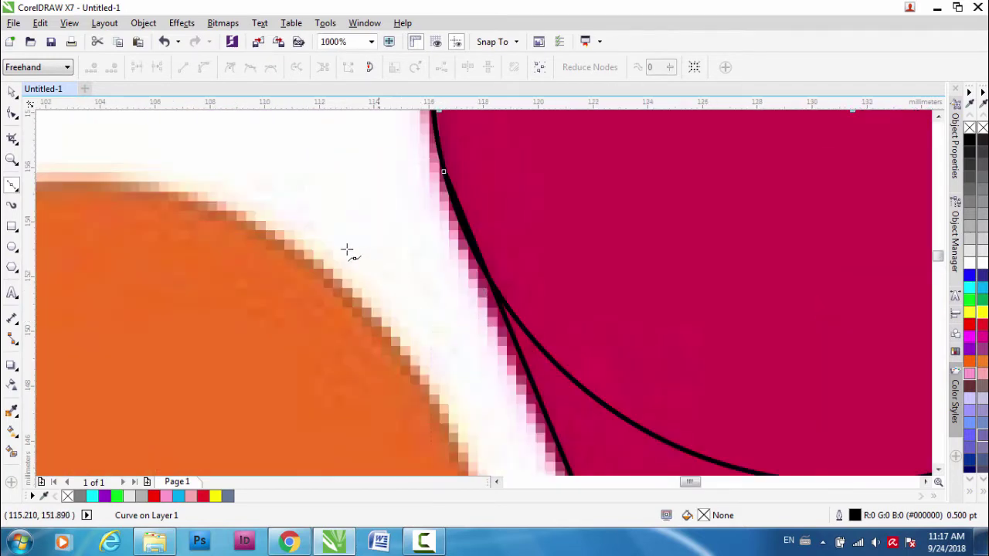
pyautogui.click(12, 92)
pyautogui.scroll(-2, 472, 295)
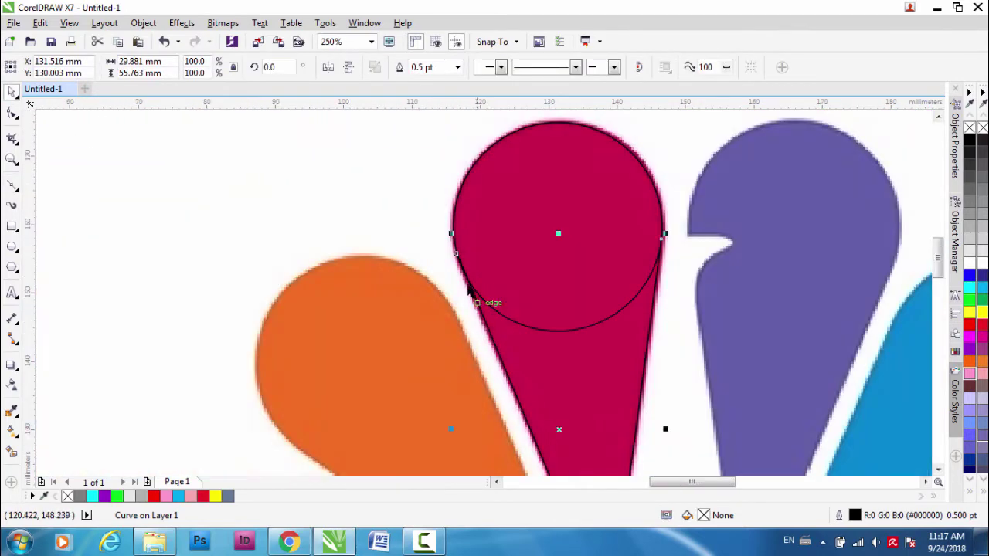
pyautogui.scroll(2, 484, 294)
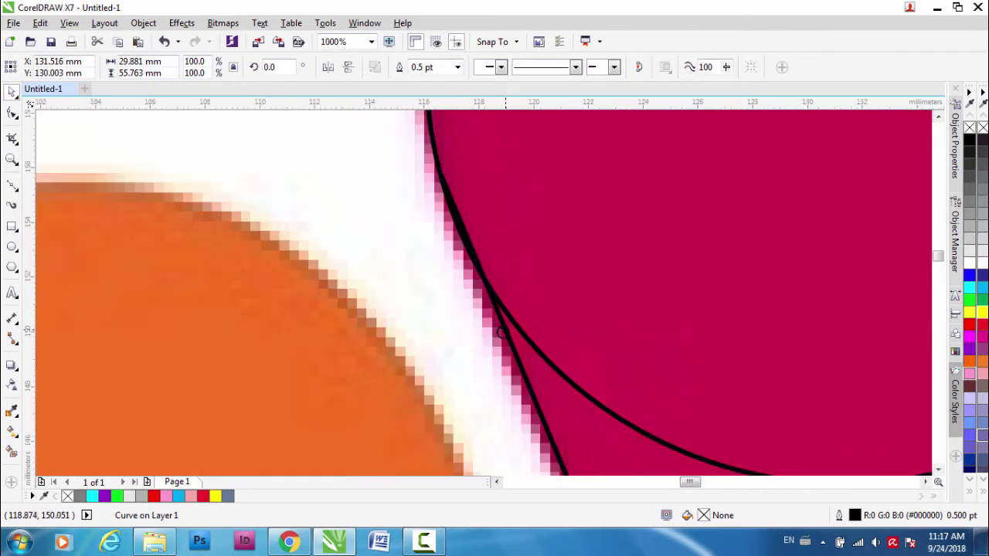
pyautogui.press('F10')
pyautogui.moveTo(442, 180); pyautogui.dragTo(473, 247)
pyautogui.scroll(-2, 446, 292)
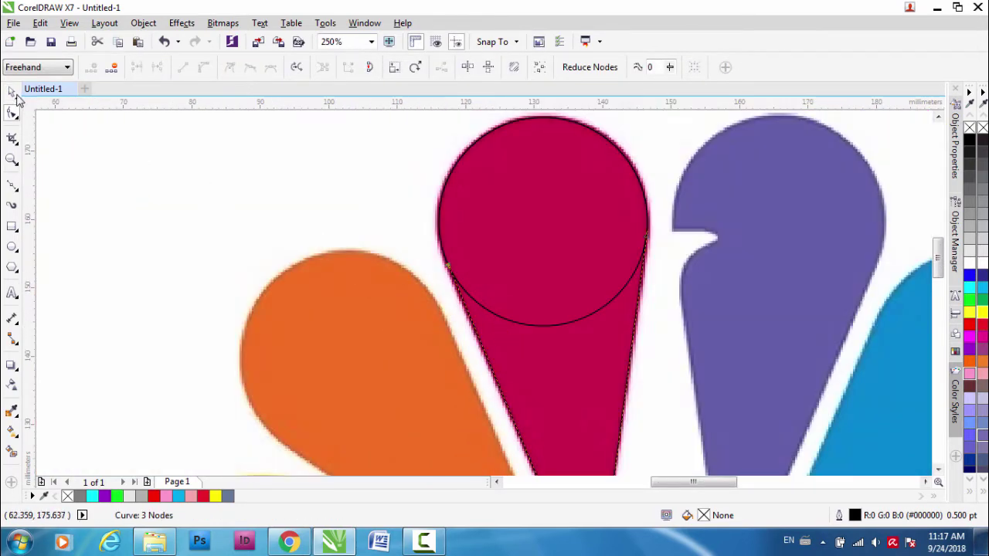
pyautogui.click(12, 91)
# - Smart-fill the tapered area and the circle on the magenta feather with C:40 M:20 Y:0 K:40 and no outline
pyautogui.scroll(-2, 417, 313)
pyautogui.scroll(1, 191, 340)
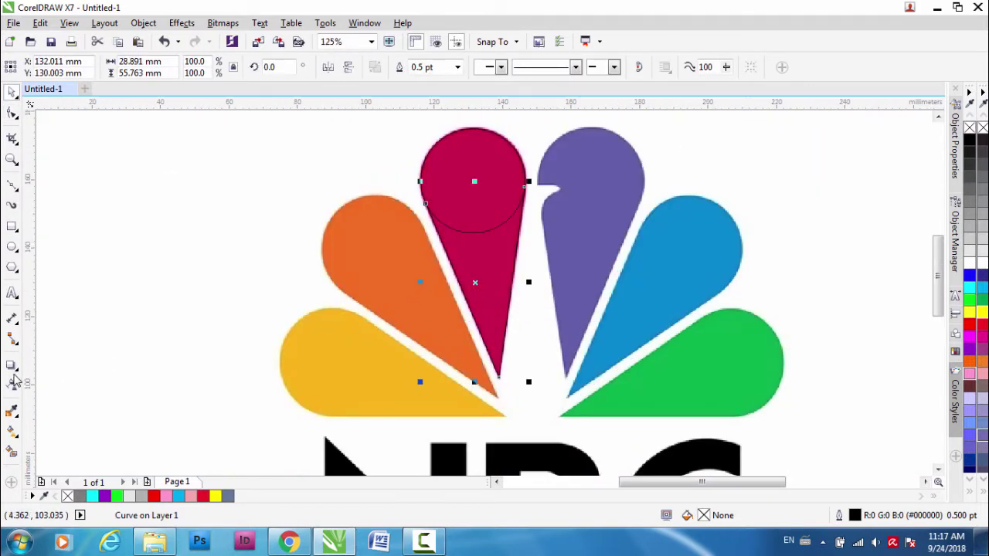
pyautogui.click(12, 452)
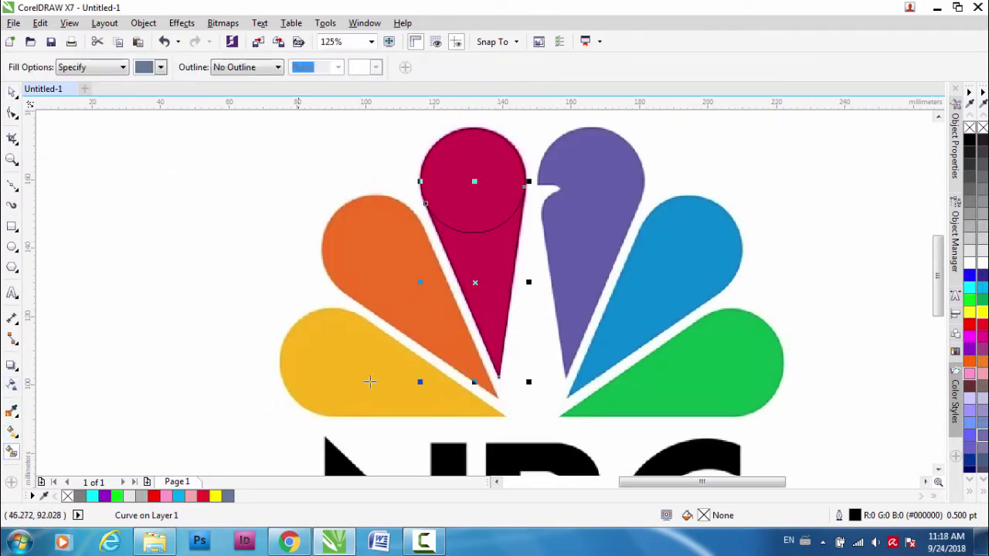
pyautogui.click(475, 257)
pyautogui.click(477, 200)
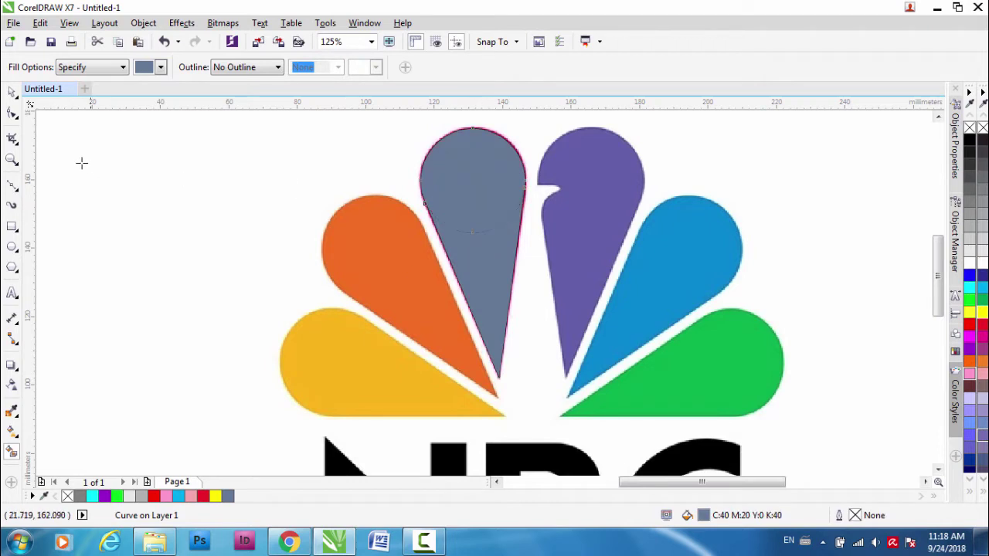
# - Select the filled circle and the tapered fill and weld them into a single feather shape
pyautogui.click(13, 93)
pyautogui.keyDown('shift'); pyautogui.click(489, 285); pyautogui.keyUp('shift')
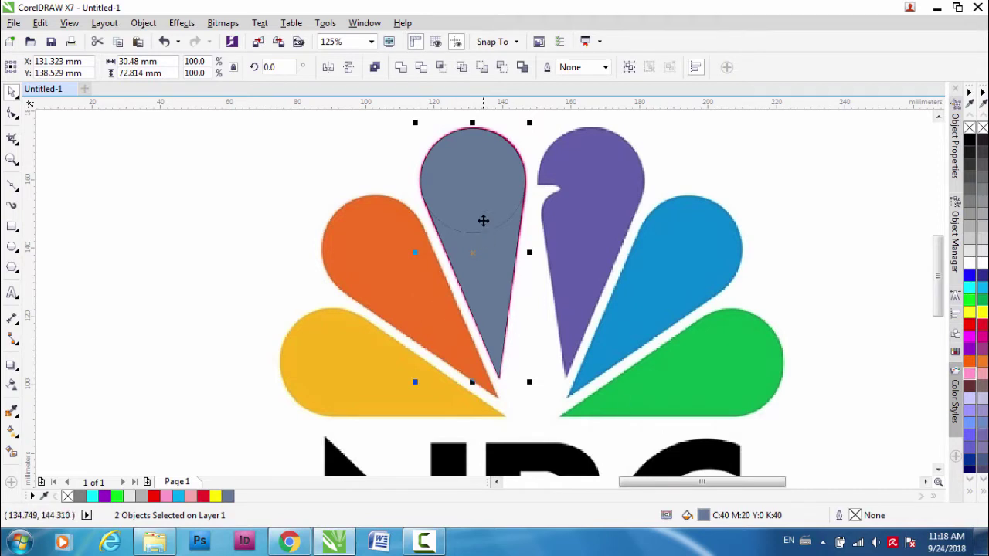
pyautogui.click(325, 208)
pyautogui.click(491, 184)
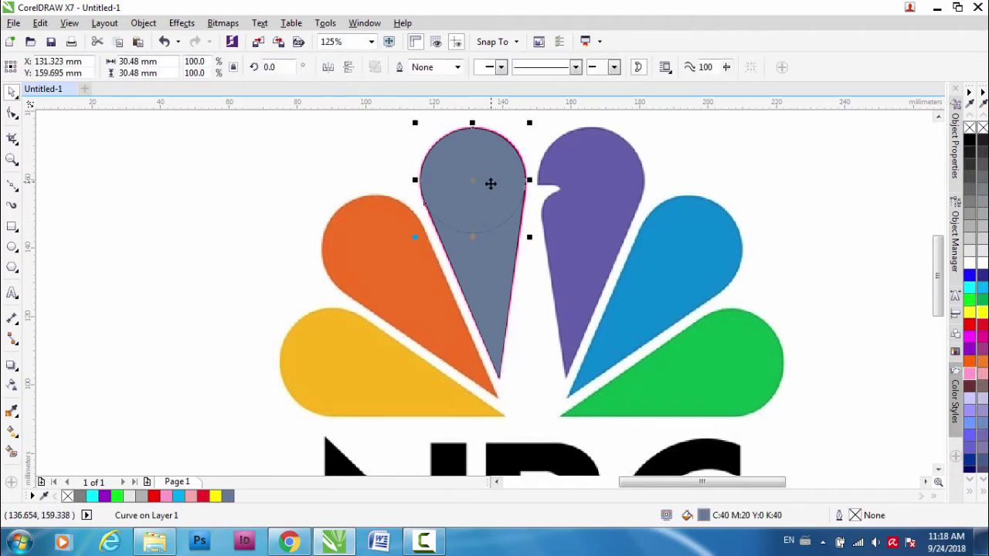
pyautogui.keyDown('shift'); pyautogui.click(482, 288); pyautogui.keyUp('shift')
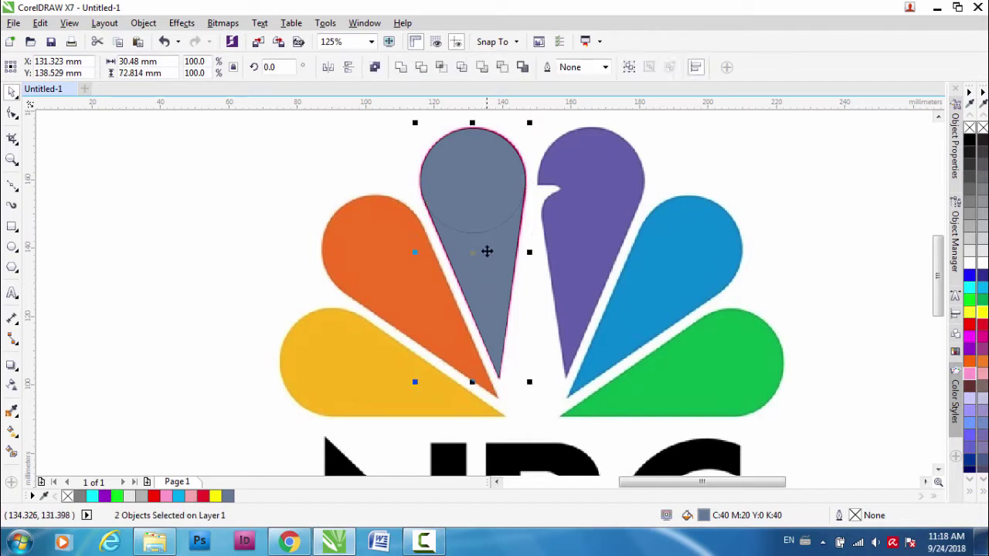
pyautogui.click(400, 68)
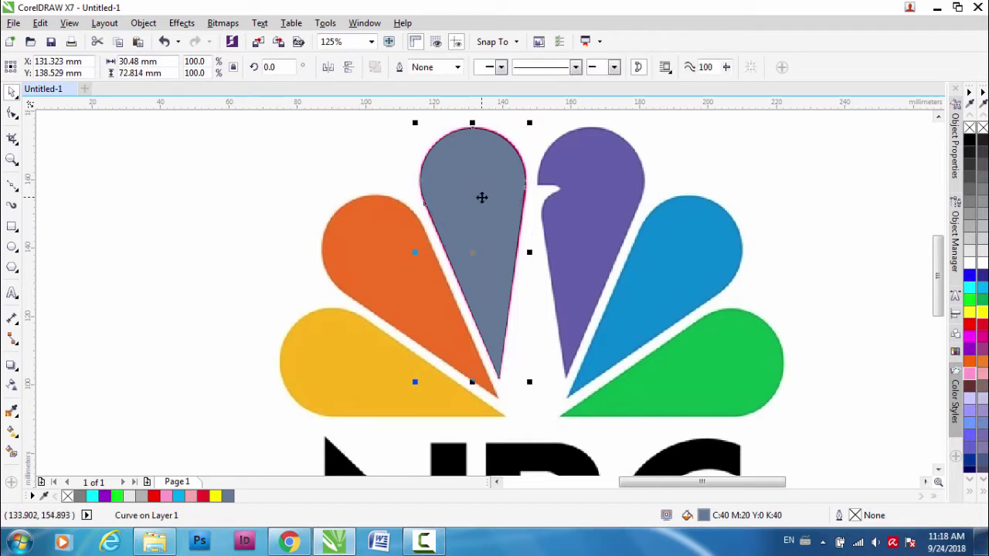
# - Move the welded feather aside to the left and delete the guide line over the magenta feather
pyautogui.moveTo(482, 200); pyautogui.dragTo(364, 201)
pyautogui.click(478, 212)
pyautogui.press('Delete')
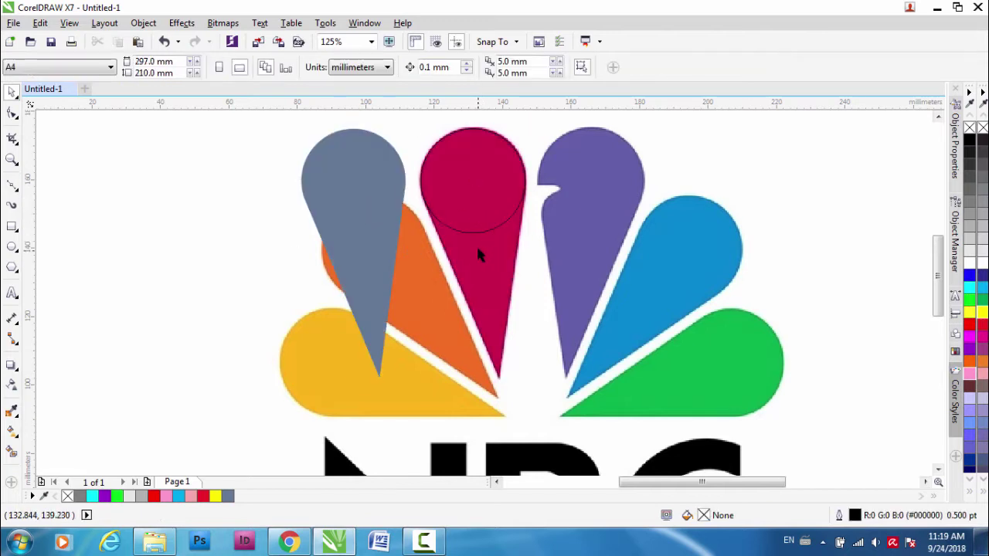
# - Delete the guide circle and place the welded feather back over the magenta one
pyautogui.click(475, 232)
pyautogui.press('Delete')
pyautogui.moveTo(365, 227); pyautogui.dragTo(485, 225)
pyautogui.scroll(1, 482, 212)
pyautogui.scroll(-2, 482, 286)
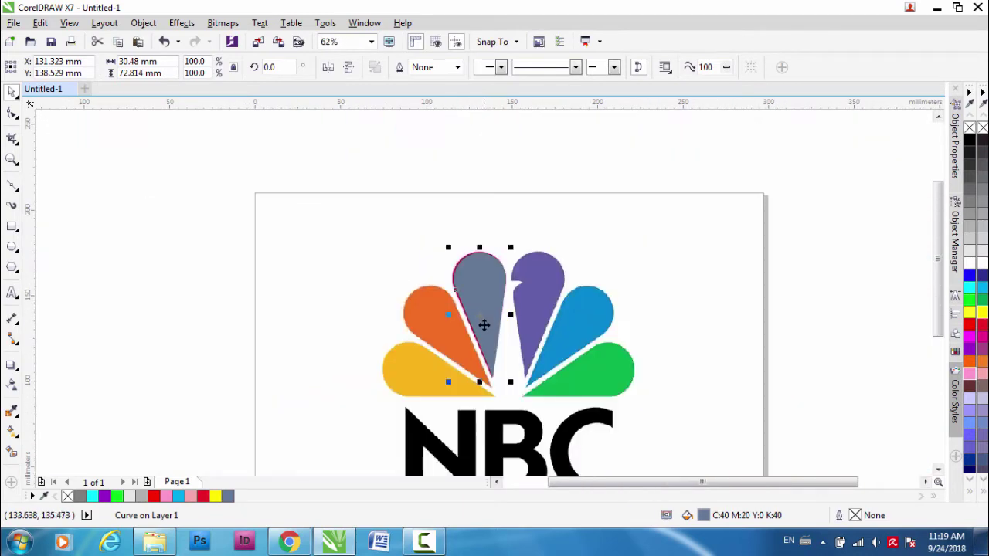
pyautogui.scroll(3, 483, 288)
pyautogui.scroll(-2, 483, 293)
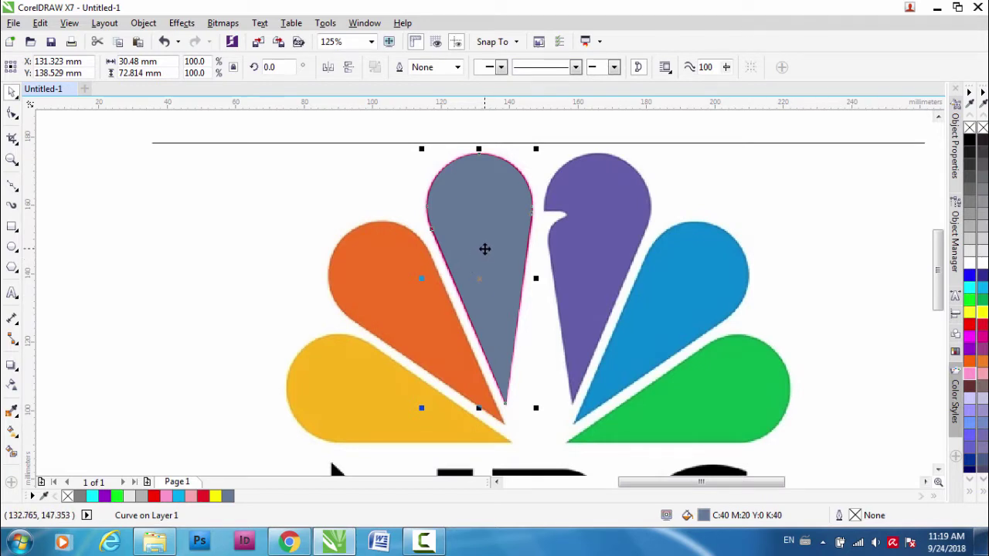
# - Try placing the welded feather over the orange feather and undo the last three changes
pyautogui.moveTo(484, 249); pyautogui.dragTo(389, 314)
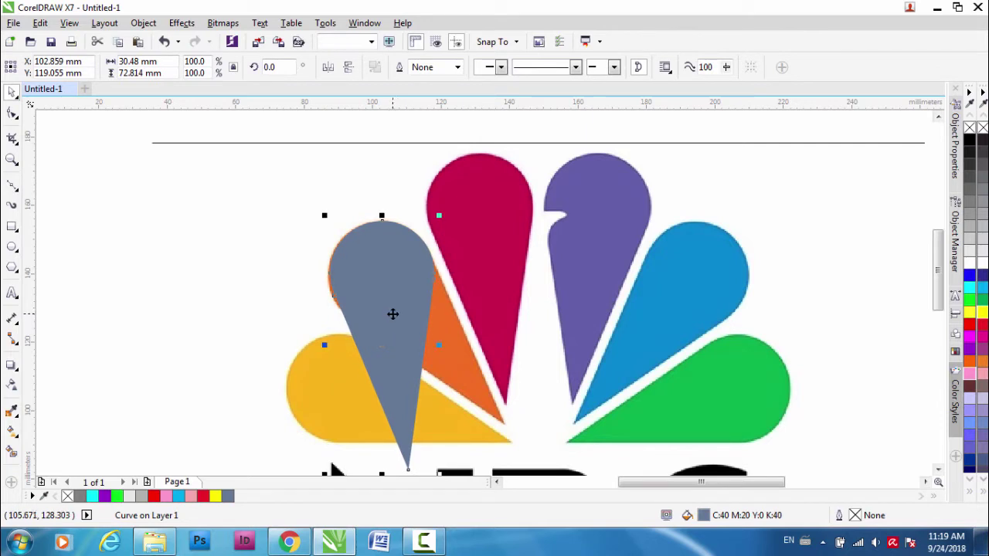
pyautogui.hotkey('ctrl', 'z')
pyautogui.hotkey('ctrl', 'z')
pyautogui.hotkey('ctrl', 'z')
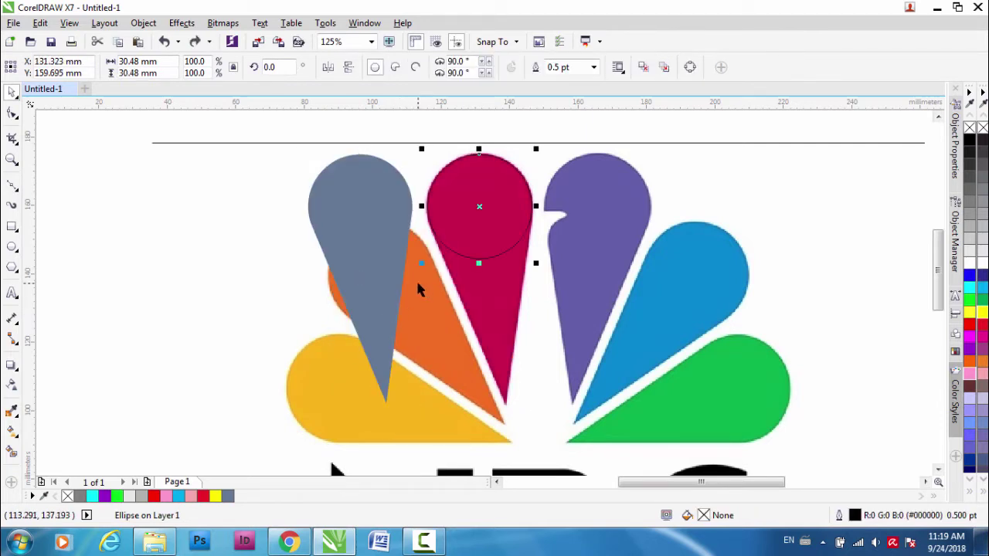
# - Remove the leftover guide circle and move the grey-blue feather back, aligning it with the magenta feather
pyautogui.click(470, 248)
pyautogui.click(582, 245)
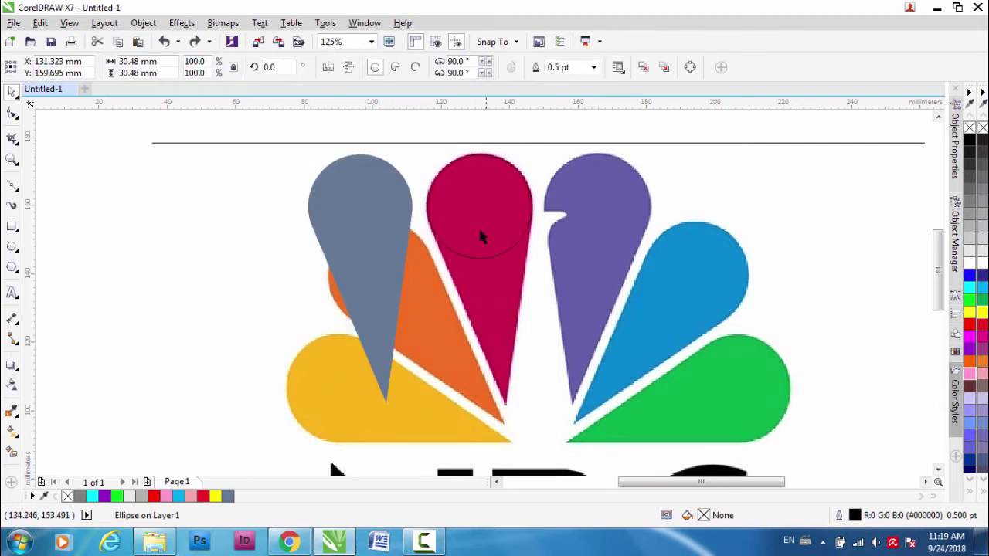
pyautogui.press('Delete')
pyautogui.click(479, 240)
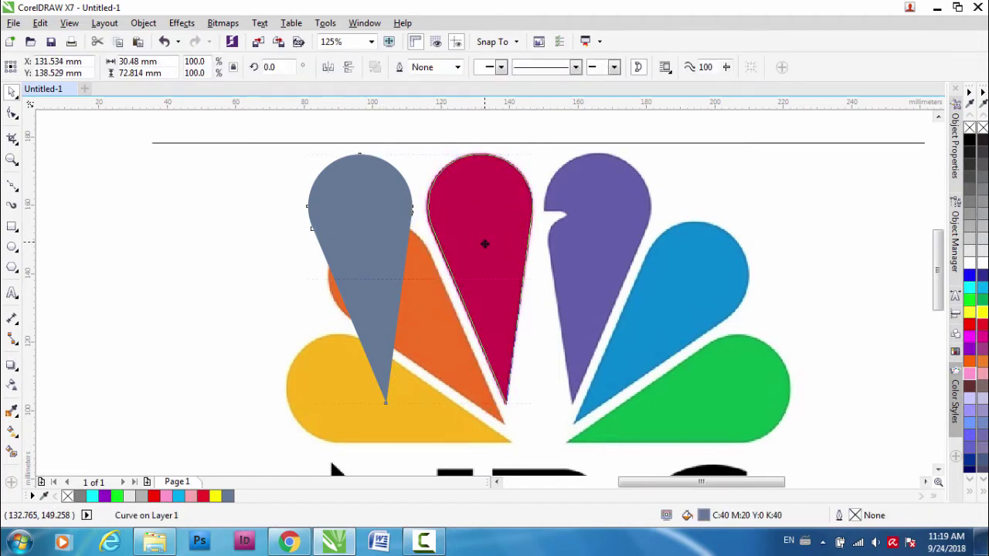
pyautogui.hotkey('ctrl', 'shift', 'z')
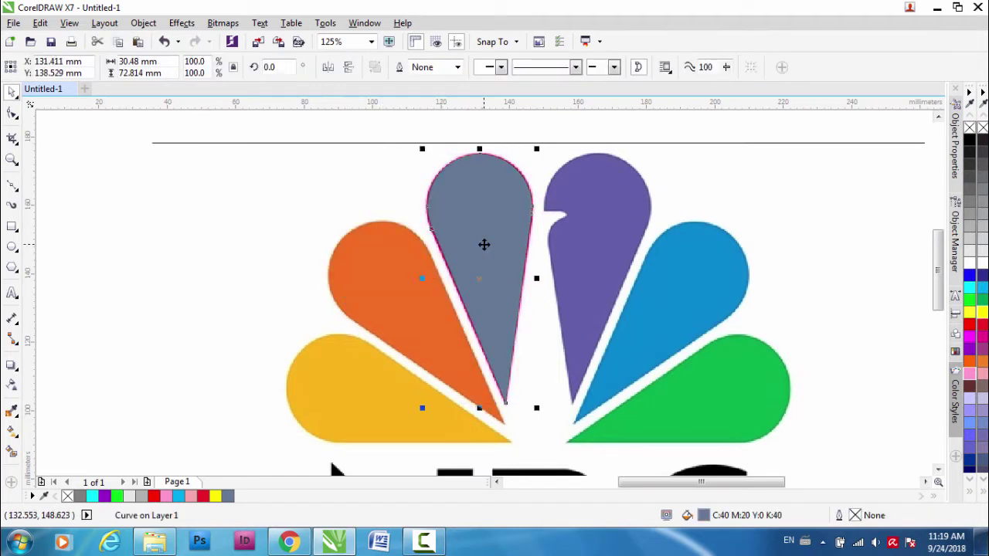
pyautogui.scroll(-4, 484, 238)
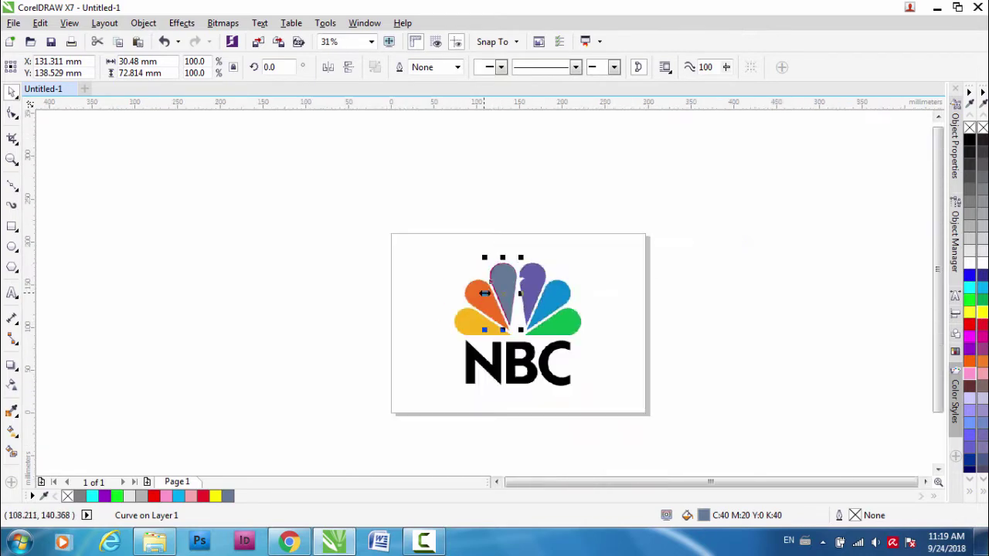
pyautogui.scroll(8, 475, 292)
pyautogui.scroll(-4, 479, 296)
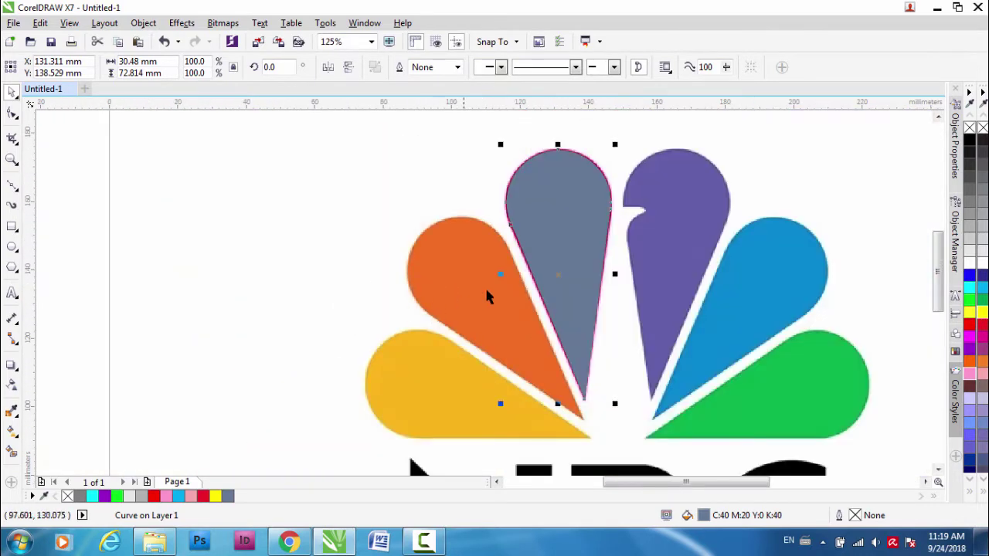
# - Draw a circle about 29 mm wide over the orange feather's round end, align it with the curve and scale it to 105%
pyautogui.scroll(2, 487, 293)
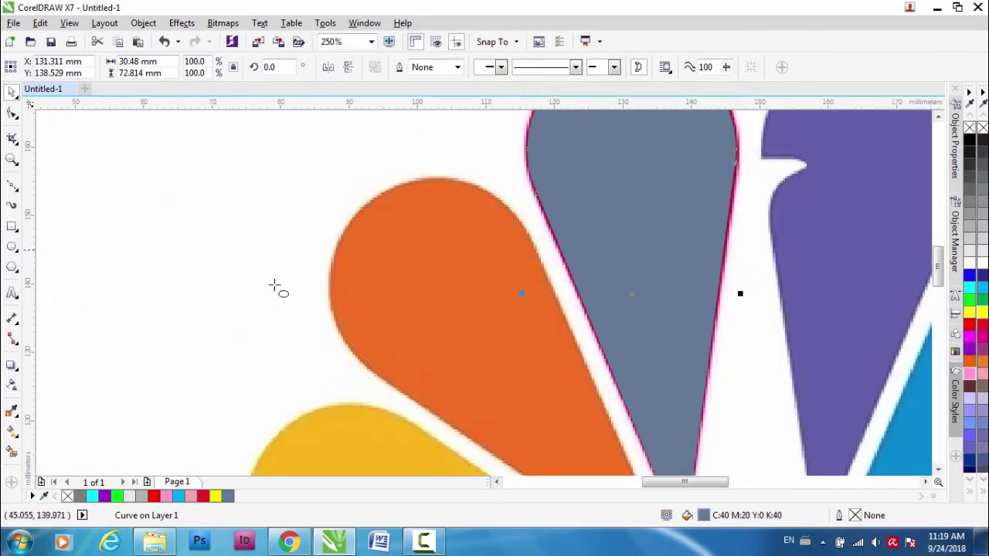
pyautogui.press('F7')
pyautogui.moveTo(429, 282); pyautogui.dragTo(531, 348)
pyautogui.press('Right')
pyautogui.press('Right')
pyautogui.press('Right')
pyautogui.press('Down')
pyautogui.press('Down')
pyautogui.press('Down')
pyautogui.press('Right')
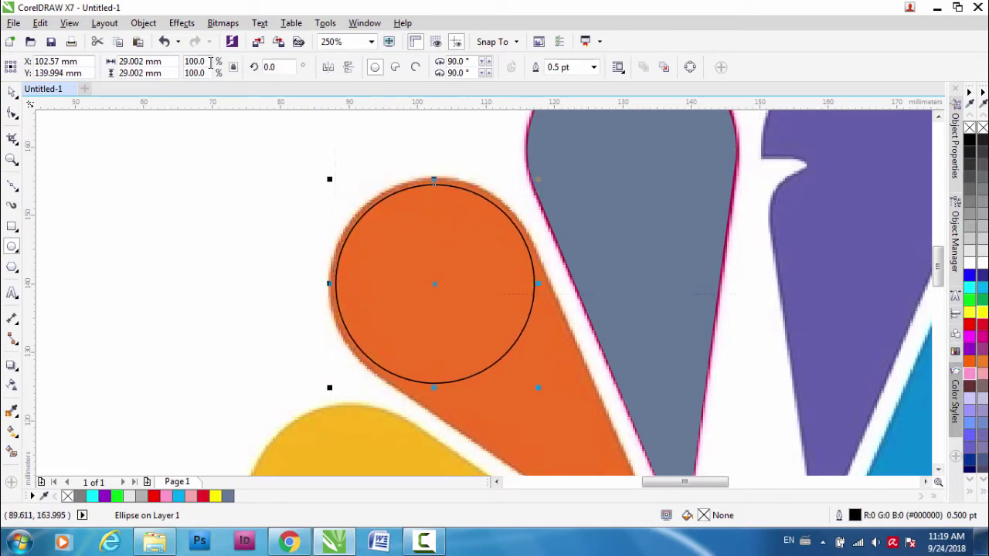
pyautogui.write('105')
pyautogui.press('Return')
# - Draw two connected straight lines from the circle's edge to the orange feather's tip and back to the circle's opposite side
pyautogui.scroll(-2, 489, 286)
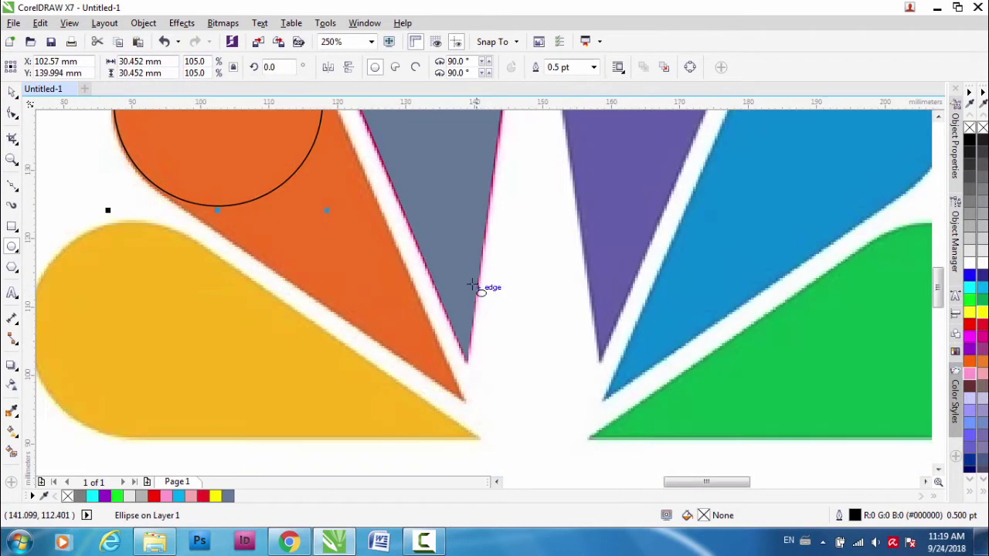
pyautogui.press('F5')
pyautogui.scroll(4, 442, 287)
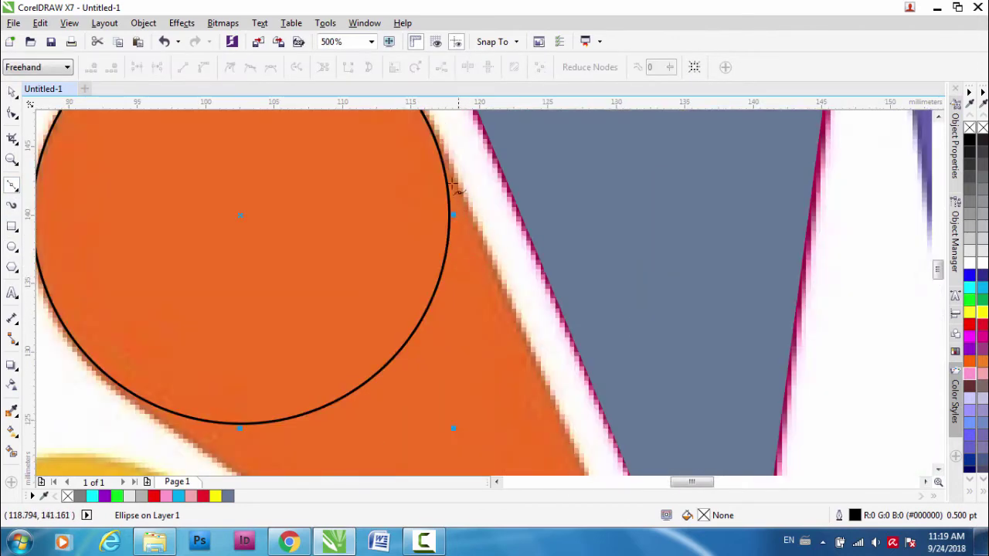
pyautogui.click(429, 126)
pyautogui.scroll(-2, 457, 261)
pyautogui.scroll(1, 533, 425)
pyautogui.click(526, 317)
pyautogui.scroll(-1, 526, 318)
pyautogui.scroll(3, 380, 220)
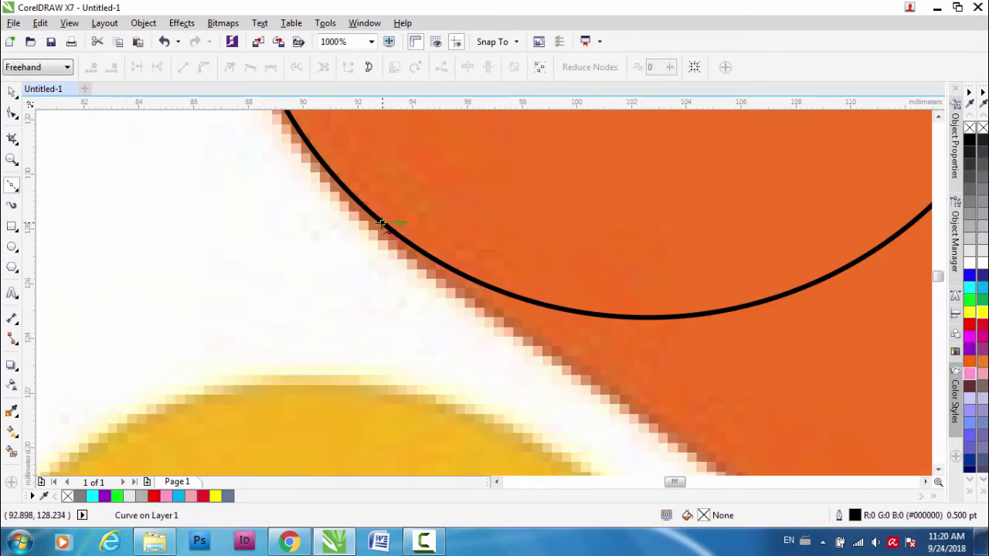
pyautogui.click(383, 223)
pyautogui.scroll(-3, 452, 299)
# - Smart-fill the orange feather's circle and pointed area in grey-blue with no outline, and weld the two pieces into one feather
pyautogui.click(12, 93)
pyautogui.click(11, 452)
pyautogui.click(531, 243)
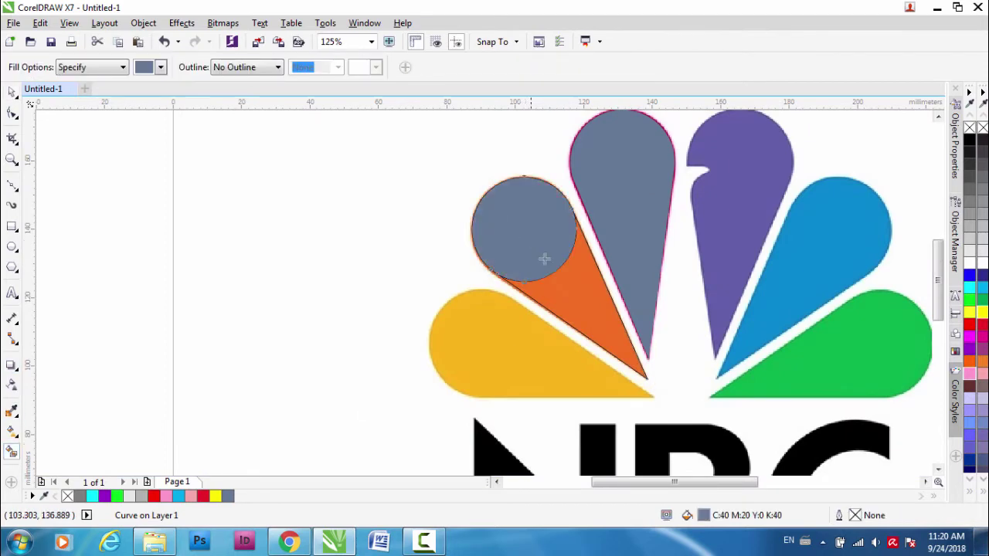
pyautogui.click(558, 297)
pyautogui.click(12, 93)
pyautogui.keyDown('shift'); pyautogui.click(514, 220); pyautogui.keyUp('shift')
pyautogui.click(378, 70)
pyautogui.click(402, 210)
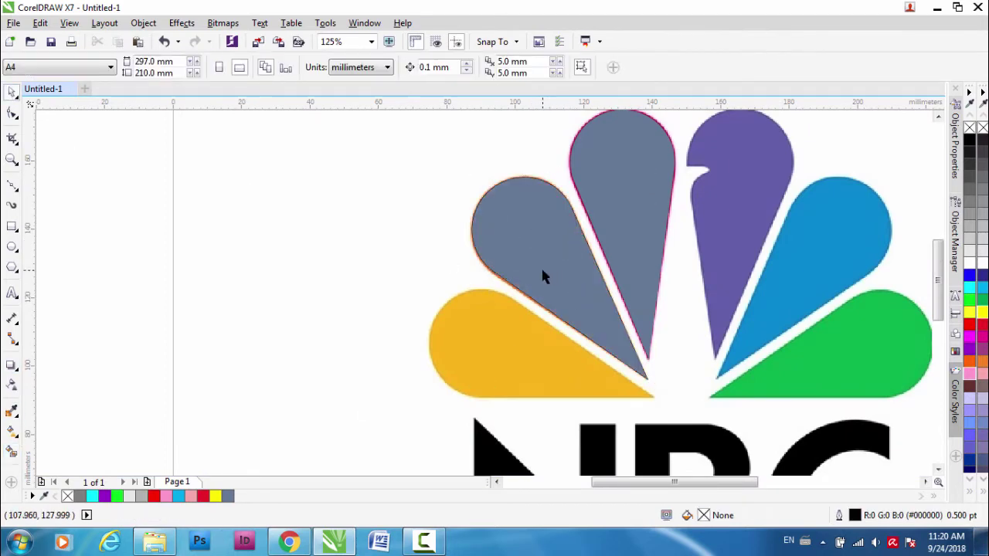
# - Delete the guide lines and circle left around the welded orange feather shape
pyautogui.click(556, 281)
pyautogui.moveTo(542, 271)
pyautogui.mouseDown()
pyautogui.moveTo(473, 353)
pyautogui.moveTo(557, 266)
pyautogui.mouseUp()
pyautogui.press('Delete')
pyautogui.click(539, 259)
pyautogui.press('Delete')
# - Draw a circle about 29 mm wide over the yellow feather's round end and nudge it to align with the curve
pyautogui.scroll(-1, 556, 267)
pyautogui.scroll(1, 475, 363)
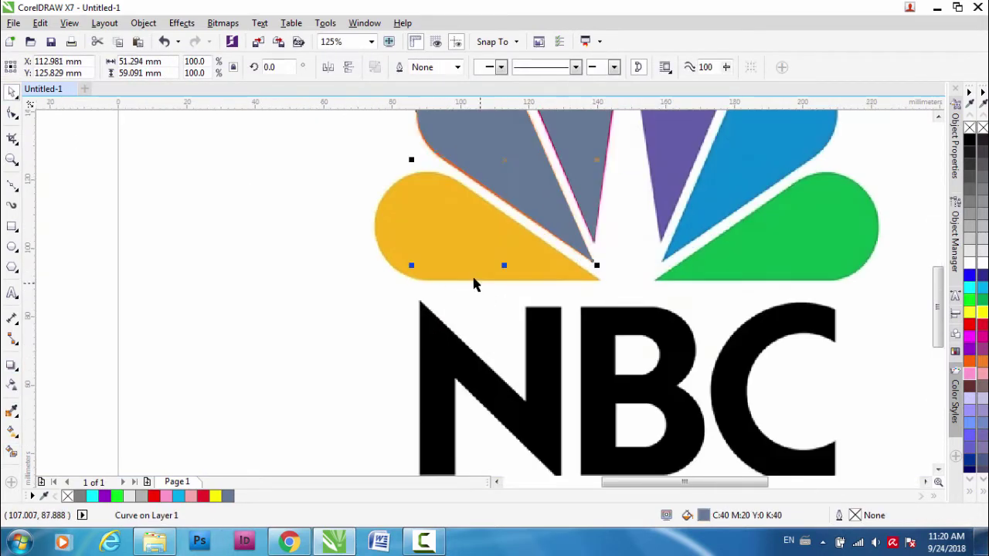
pyautogui.scroll(1, 475, 284)
pyautogui.press('F7')
pyautogui.moveTo(430, 279); pyautogui.dragTo(528, 344)
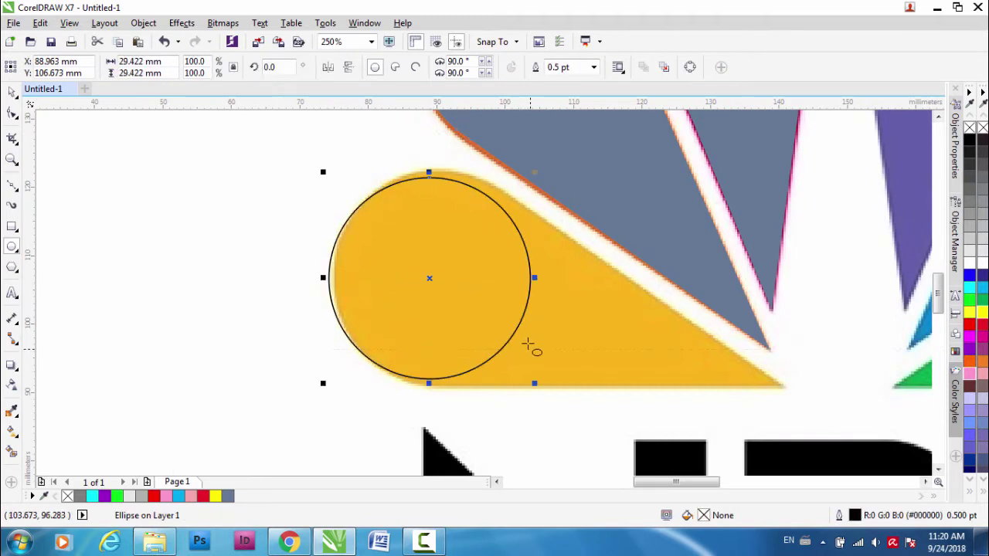
pyautogui.press('Right')
pyautogui.press('Right')
pyautogui.press('Right')
pyautogui.press('Right')
pyautogui.press('Left')
# - Scale the yellow feather's circle to 105% and refine the scale to 106%
pyautogui.moveTo(208, 60); pyautogui.dragTo(75, 57)
pyautogui.write('105')
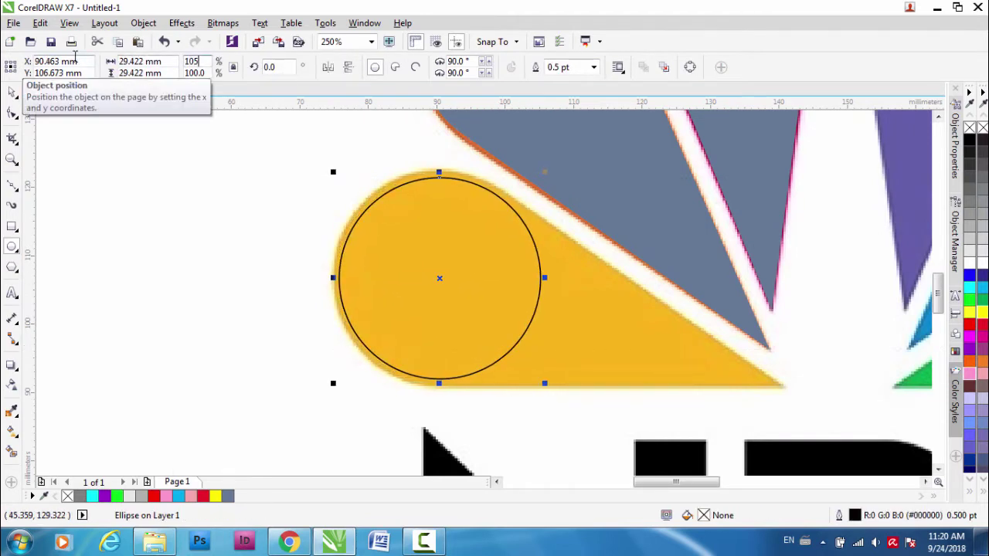
pyautogui.press('Return')
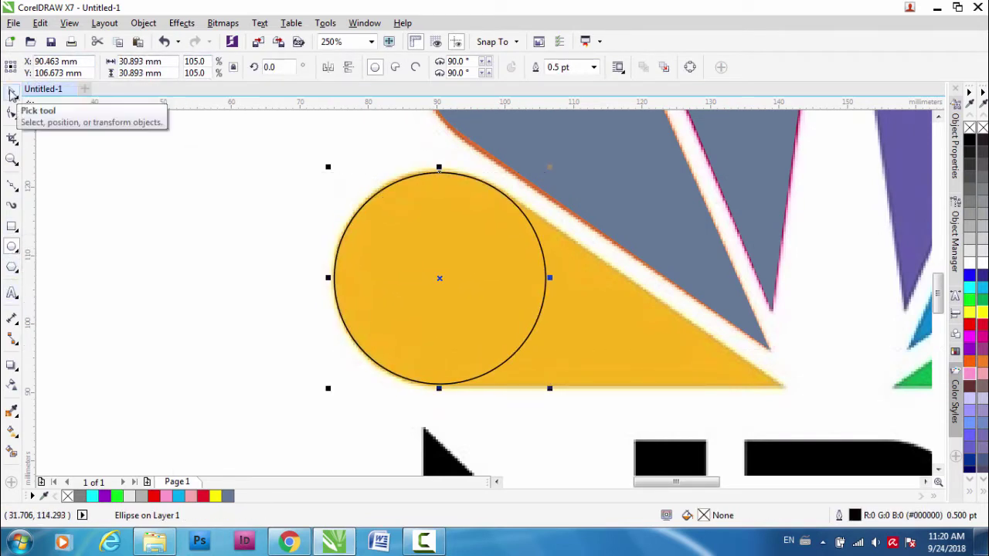
pyautogui.click(11, 94)
pyautogui.moveTo(210, 61); pyautogui.dragTo(112, 49)
pyautogui.write('106')
pyautogui.press('Return')
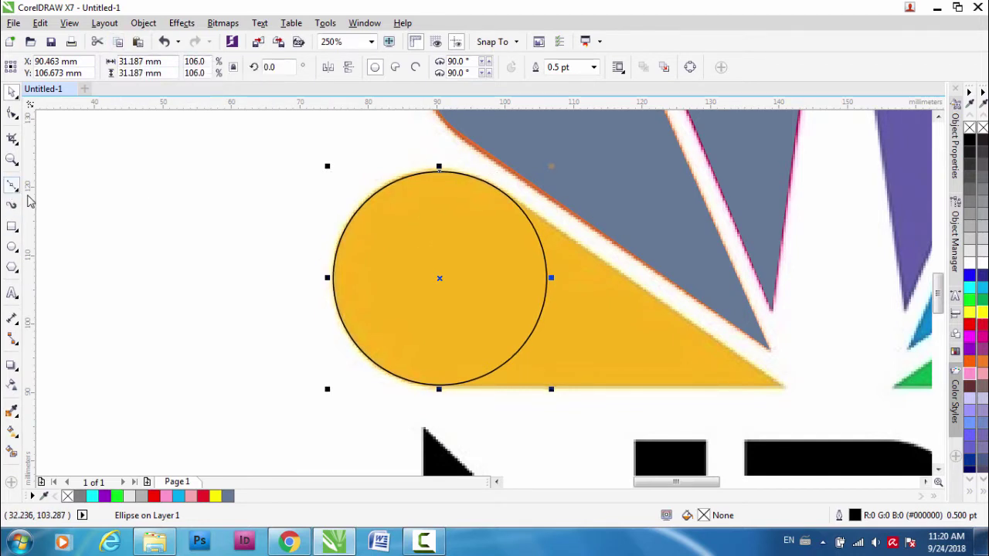
# - Draw two straight lines from the circle's lower edge to the yellow feather's tip and back to its upper edge
pyautogui.click(12, 185)
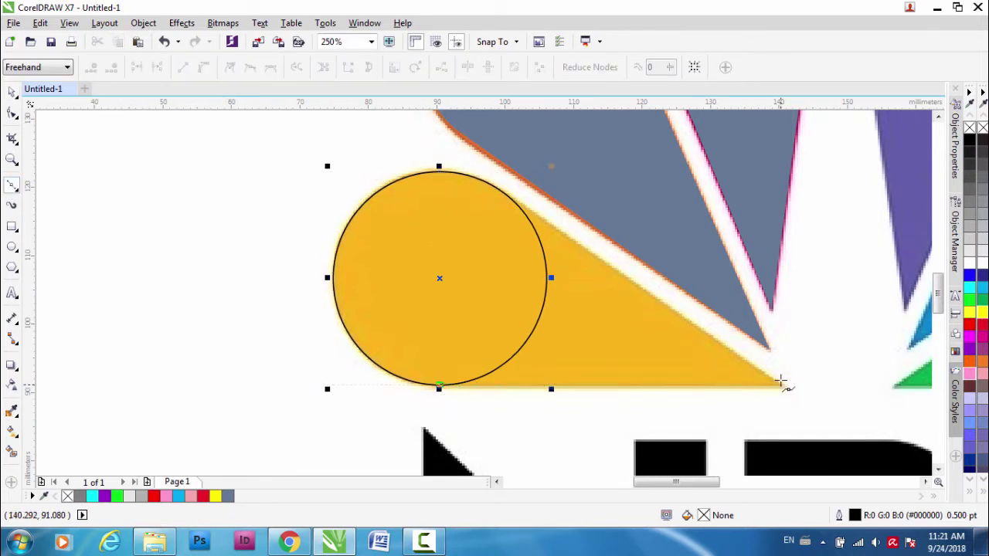
pyautogui.doubleClick(780, 380)
pyautogui.click(494, 186)
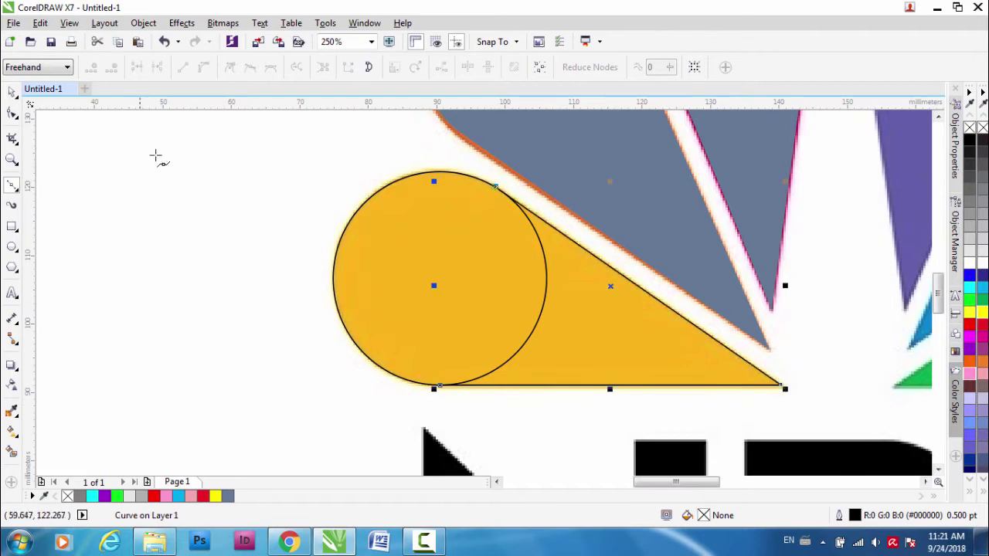
# - Smart-fill the yellow feather's circle and pointed area in grey-blue, and weld them into a single shape
pyautogui.click(11, 452)
pyautogui.click(480, 292)
pyautogui.click(599, 324)
pyautogui.click(12, 93)
pyautogui.keyDown('shift'); pyautogui.click(393, 232); pyautogui.keyUp('shift')
pyautogui.click(400, 68)
# - Move the welded feather aside, delete its guide lines and circle, and place the shape back over the yellow feather
pyautogui.moveTo(507, 213); pyautogui.dragTo(516, 312)
pyautogui.click(576, 322)
pyautogui.press('Delete')
pyautogui.click(506, 262)
pyautogui.press('Delete')
pyautogui.moveTo(534, 387); pyautogui.dragTo(528, 290)
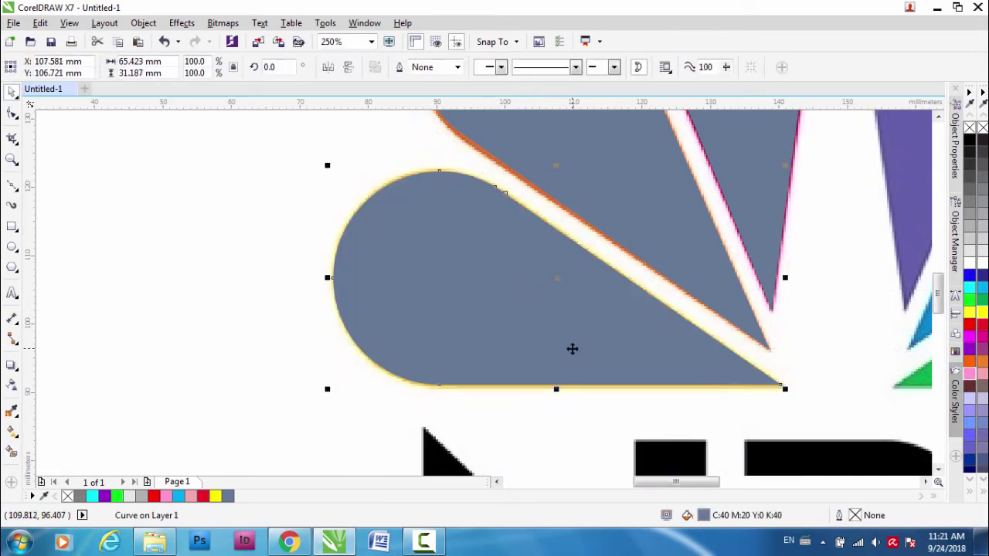
# - Deselect the feather and unlock the NBC logo bitmap
pyautogui.scroll(-4, 481, 292)
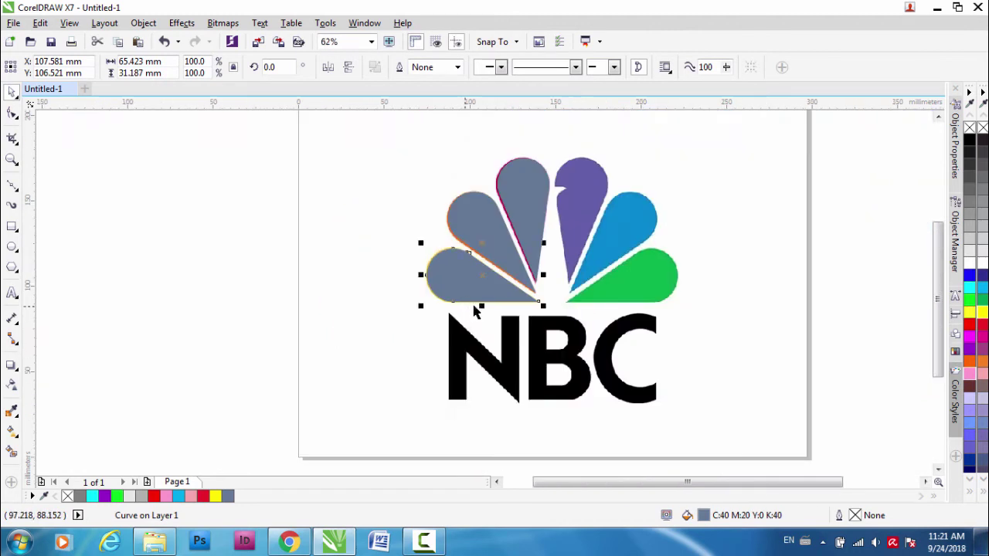
pyautogui.click(689, 307)
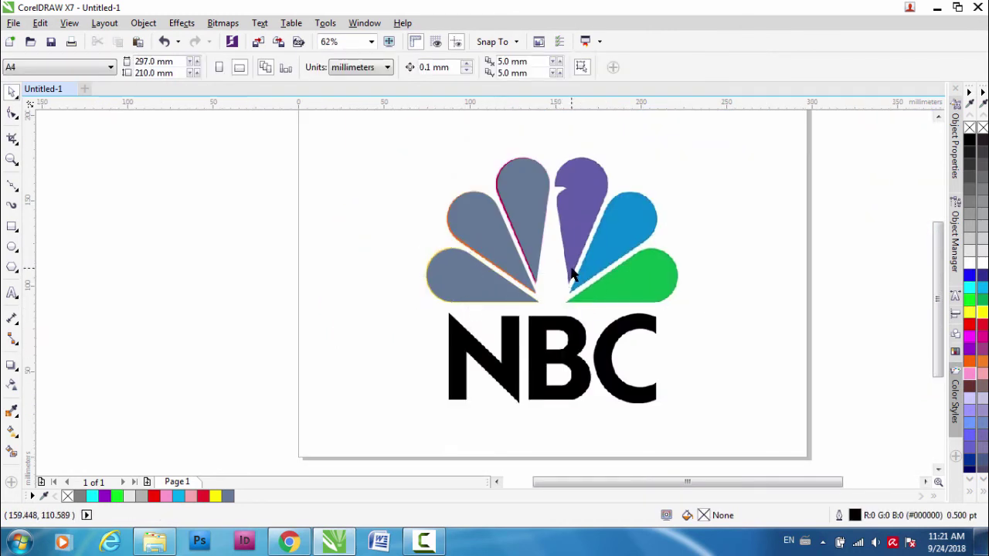
pyautogui.scroll(-3, 573, 274)
pyautogui.scroll(3, 489, 292)
pyautogui.rightClick(488, 297)
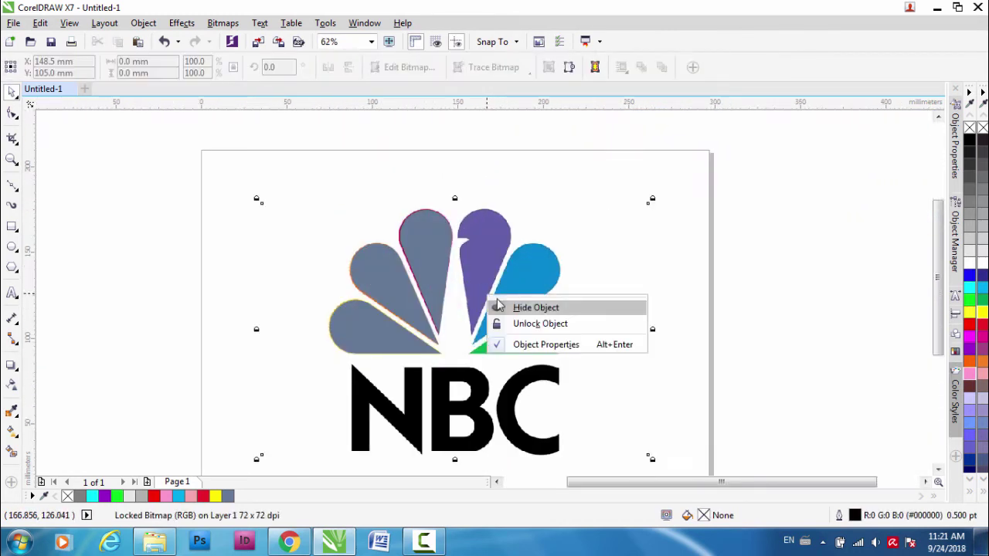
pyautogui.click(521, 324)
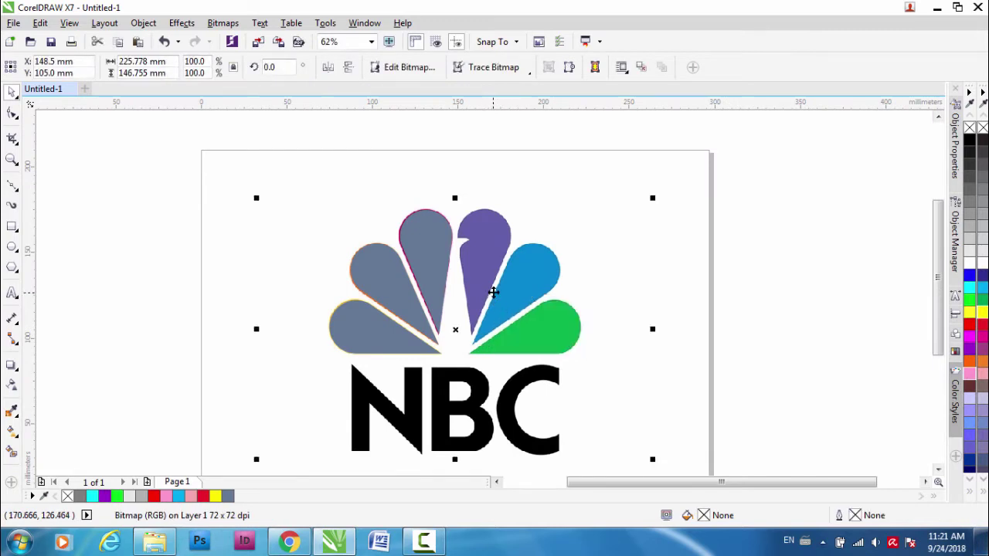
# - Try moving the logo bitmap off the page to the right and undo the move
pyautogui.click(493, 292)
pyautogui.click(502, 289)
pyautogui.moveTo(500, 288); pyautogui.dragTo(844, 224)
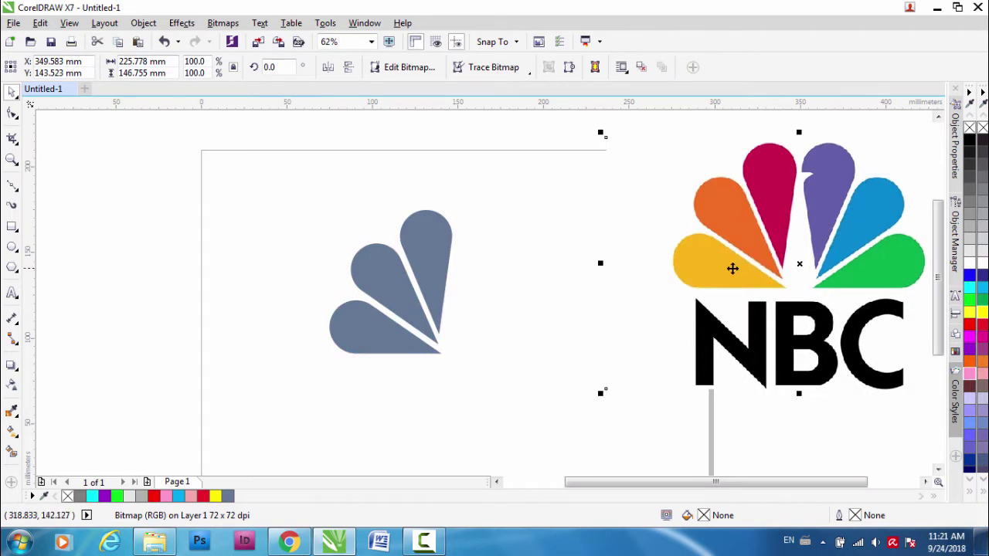
pyautogui.scroll(-2, 732, 268)
pyautogui.hotkey('ctrl', 'z')
# - Place a copy of the NBC logo bitmap beside the page, to the right of the original
pyautogui.moveTo(426, 300); pyautogui.dragTo(597, 255)
pyautogui.scroll(1, 485, 298)
pyautogui.moveTo(692, 258); pyautogui.dragTo(607, 366)
pyautogui.scroll(1, 481, 288)
pyautogui.scroll(-1, 504, 324)
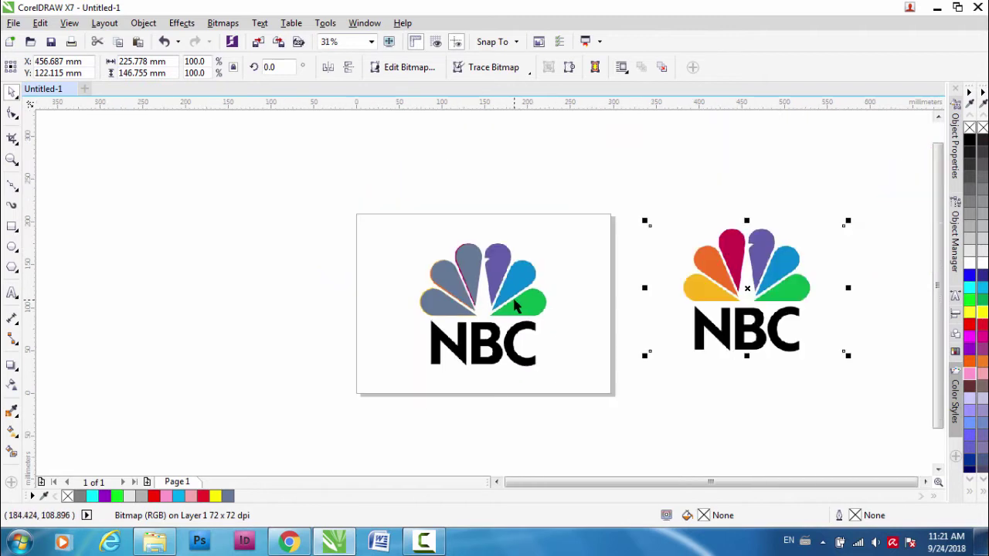
# - Fill the innermost traced feather with the magenta (#CD004D) sampled from the bitmap copy
pyautogui.scroll(1, 521, 307)
pyautogui.click(400, 255)
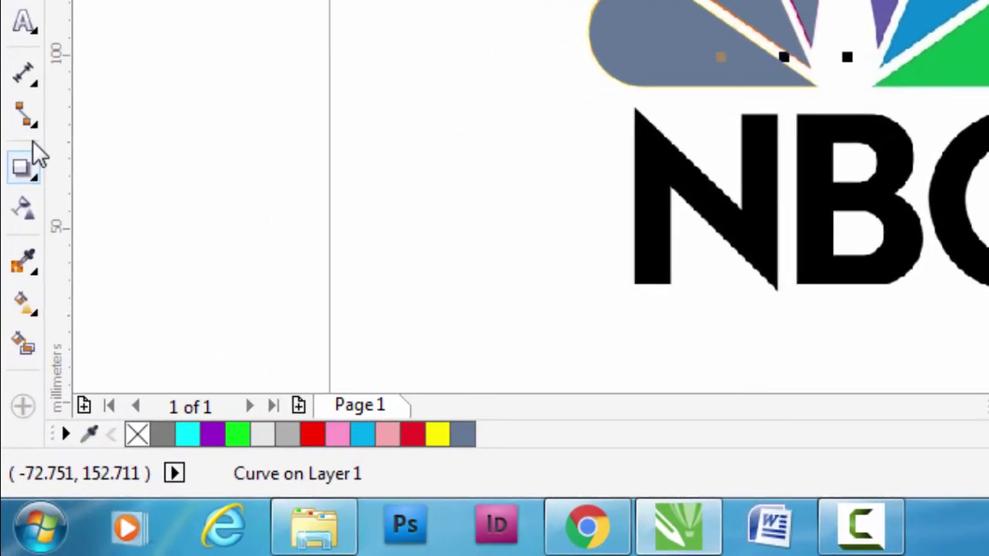
pyautogui.click(26, 264)
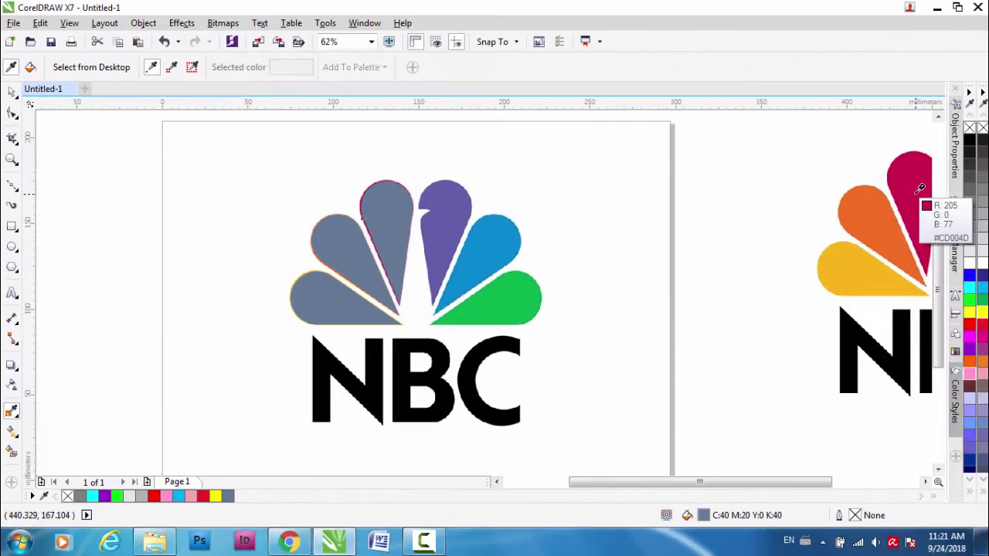
pyautogui.click(918, 190)
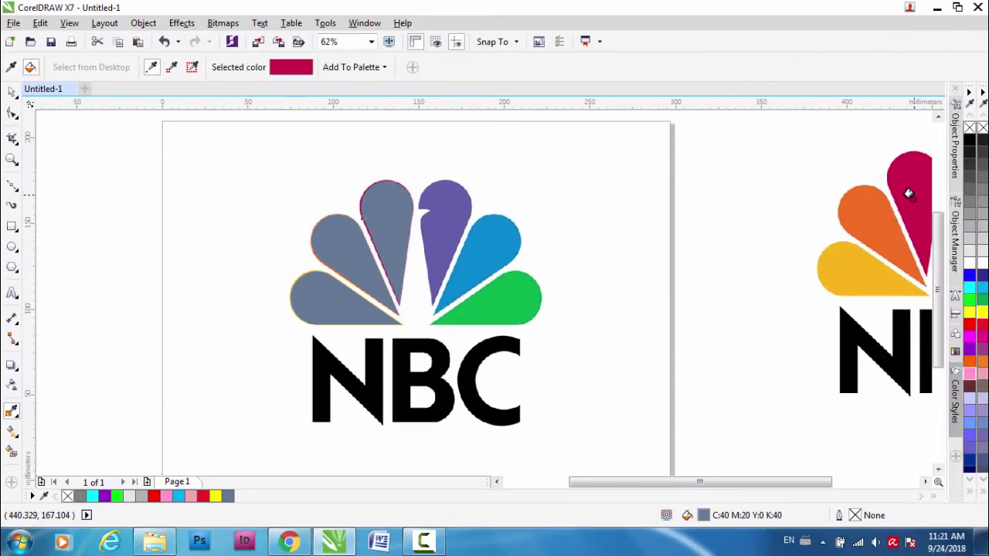
pyautogui.click(387, 210)
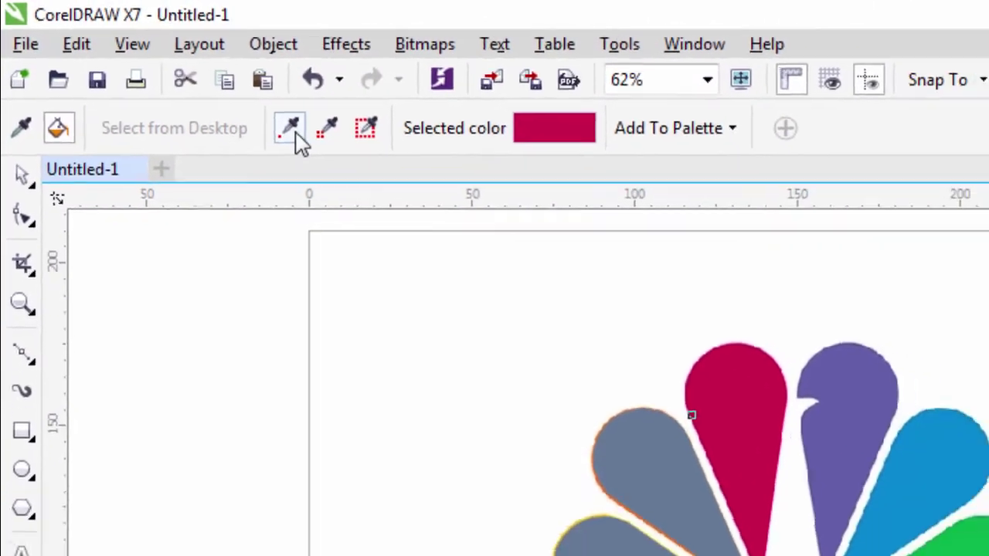
# - Fill the other two traced feathers with the matching orange and yellow sampled from the bitmap copy
pyautogui.click(295, 133)
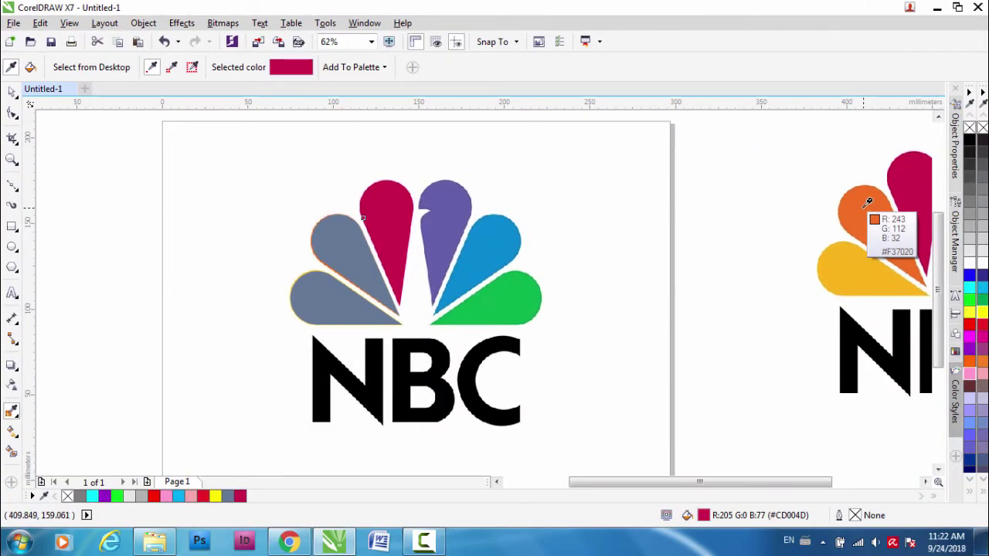
pyautogui.click(868, 202)
pyautogui.click(336, 257)
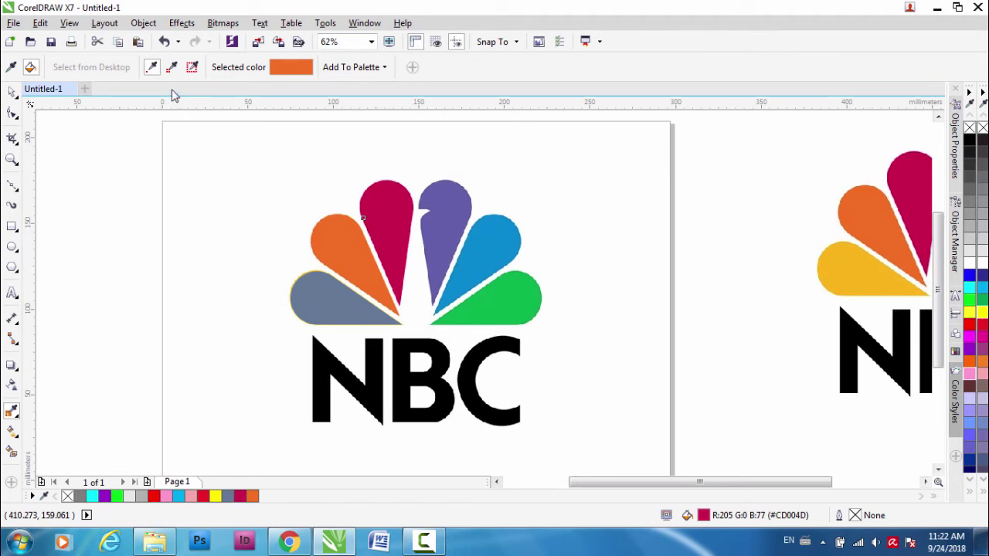
pyautogui.click(151, 68)
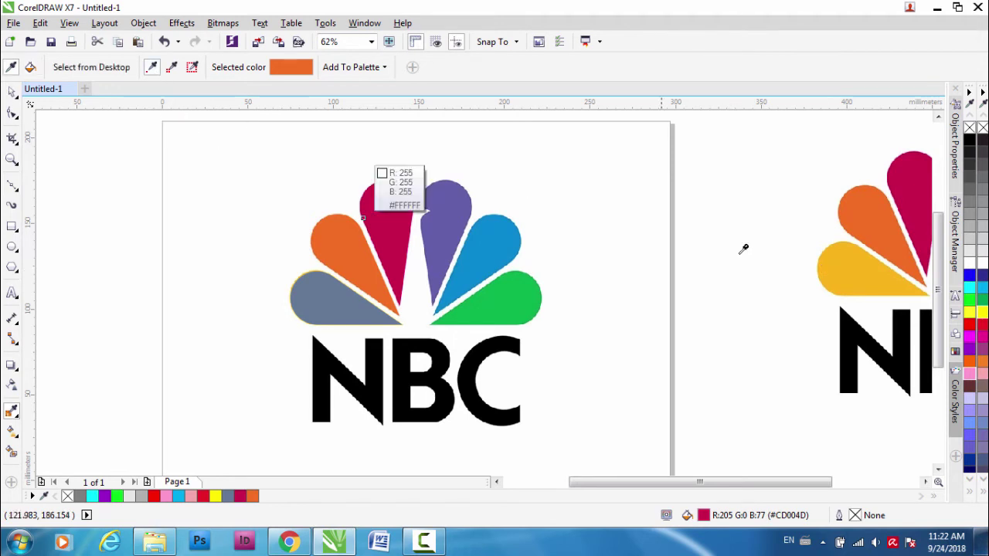
pyautogui.click(847, 265)
pyautogui.click(294, 290)
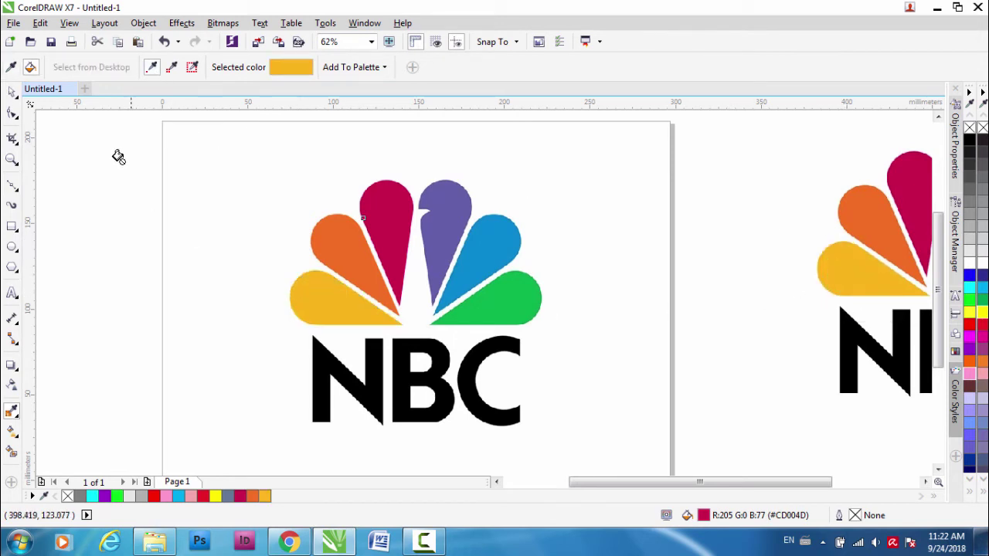
pyautogui.click(13, 93)
pyautogui.click(126, 287)
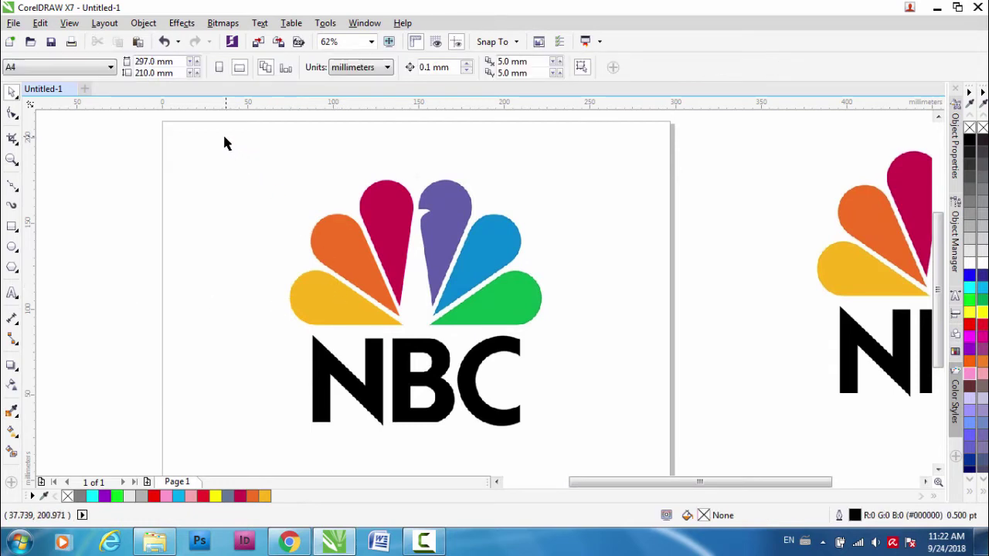
# - Make a horizontally mirrored copy of the three coloured feathers and nudge it right to cover the purple, blue and green feathers
pyautogui.moveTo(218, 145); pyautogui.dragTo(415, 392)
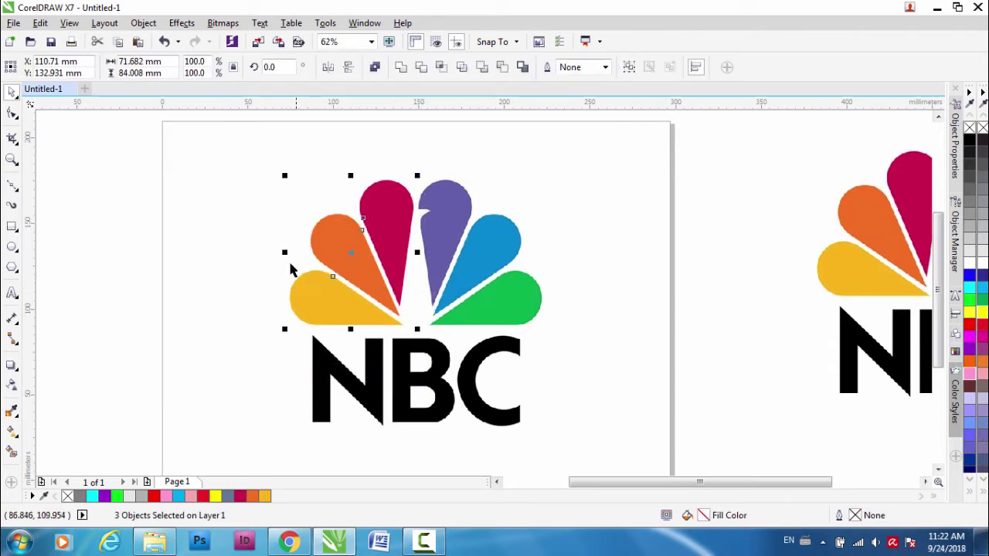
pyautogui.moveTo(285, 252); pyautogui.dragTo(478, 270)
pyautogui.press('Right')
pyautogui.press('Right')
pyautogui.press('Right')
pyautogui.press('Right')
pyautogui.press('Right')
pyautogui.press('Right')
pyautogui.press('Right')
pyautogui.press('Right')
pyautogui.press('Right')
pyautogui.press('Right')
pyautogui.press('Right')
pyautogui.press('Right')
pyautogui.press('Right')
pyautogui.press('Right')
pyautogui.press('Right')
pyautogui.press('Right')
pyautogui.press('Right')
pyautogui.press('Right')
pyautogui.press('Right')
pyautogui.press('Right')
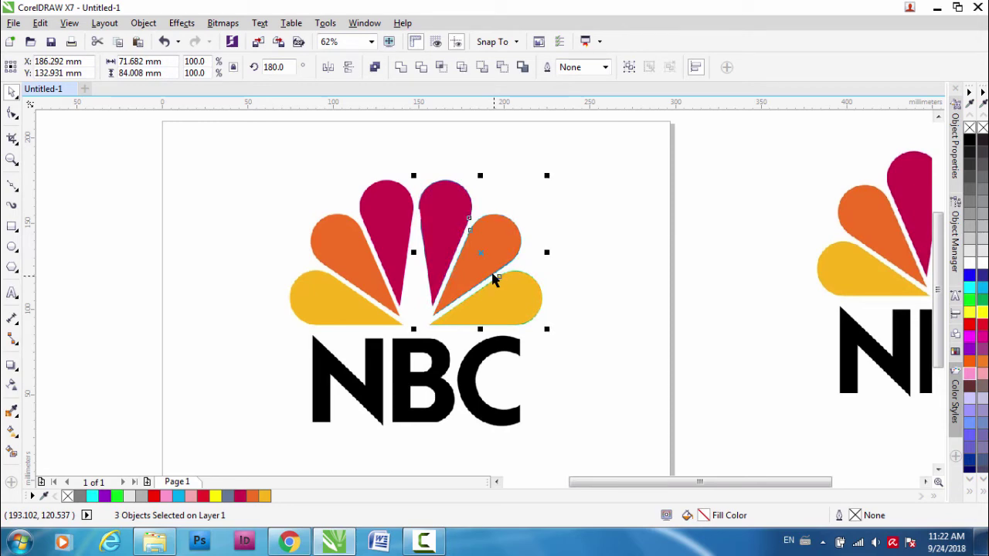
pyautogui.scroll(2, 484, 292)
pyautogui.scroll(-3, 484, 293)
pyautogui.scroll(2, 483, 293)
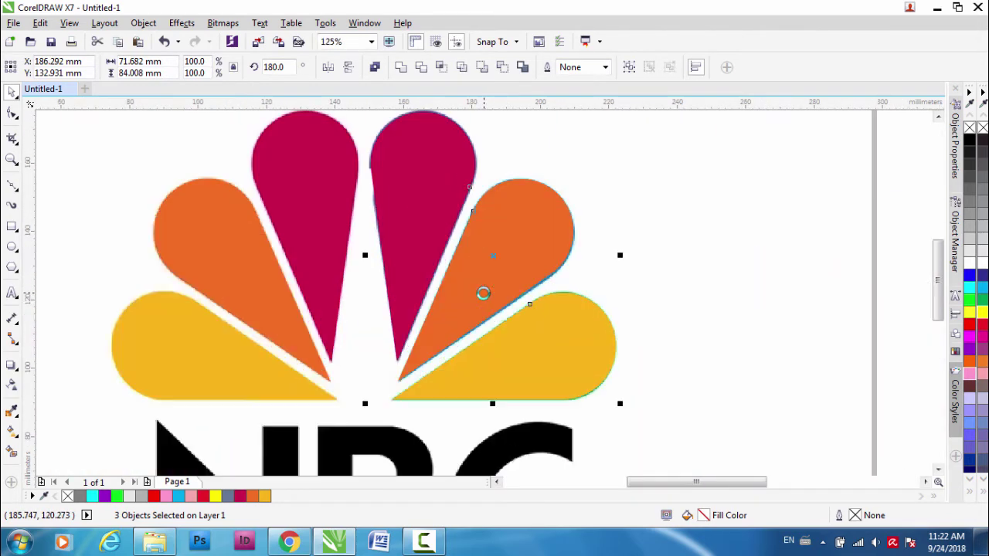
pyautogui.click(698, 290)
# - Fill the mirrored magenta feather with the purple sampled from the bitmap copy
pyautogui.scroll(-2, 490, 289)
pyautogui.scroll(1, 483, 292)
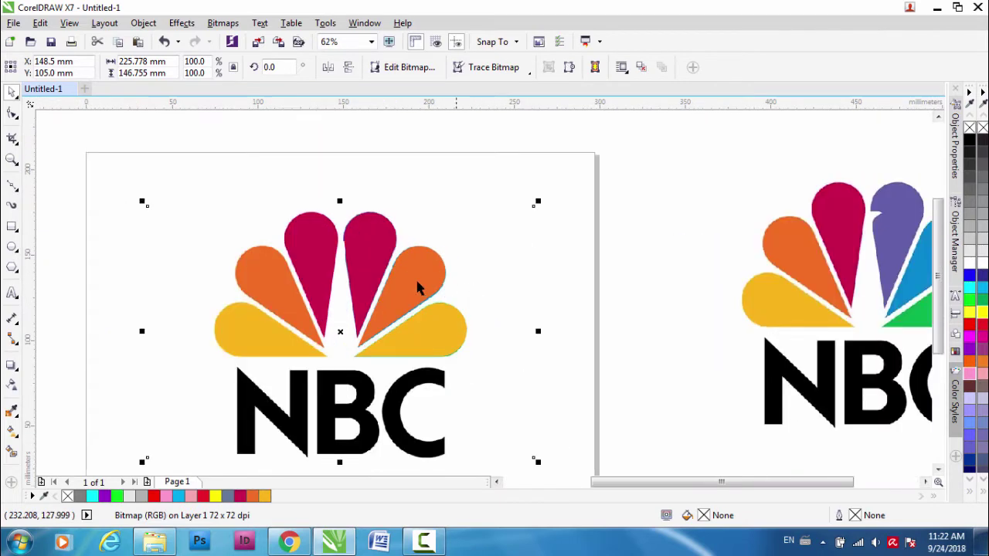
pyautogui.press('Escape')
pyautogui.click(12, 410)
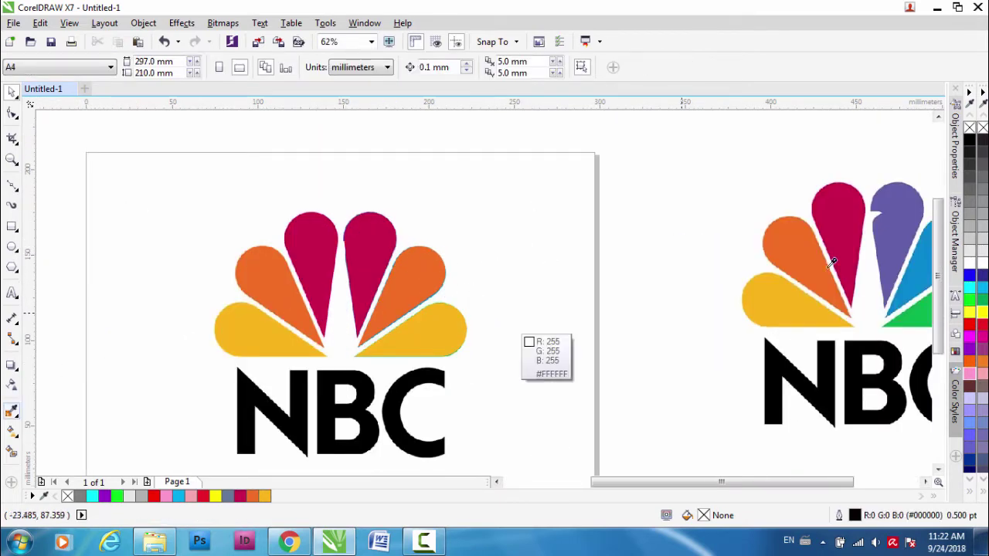
pyautogui.click(897, 225)
pyautogui.click(363, 246)
# - Fill the mirrored orange and yellow feathers with the blue and green sampled from the bitmap copy
pyautogui.click(923, 280)
pyautogui.click(417, 278)
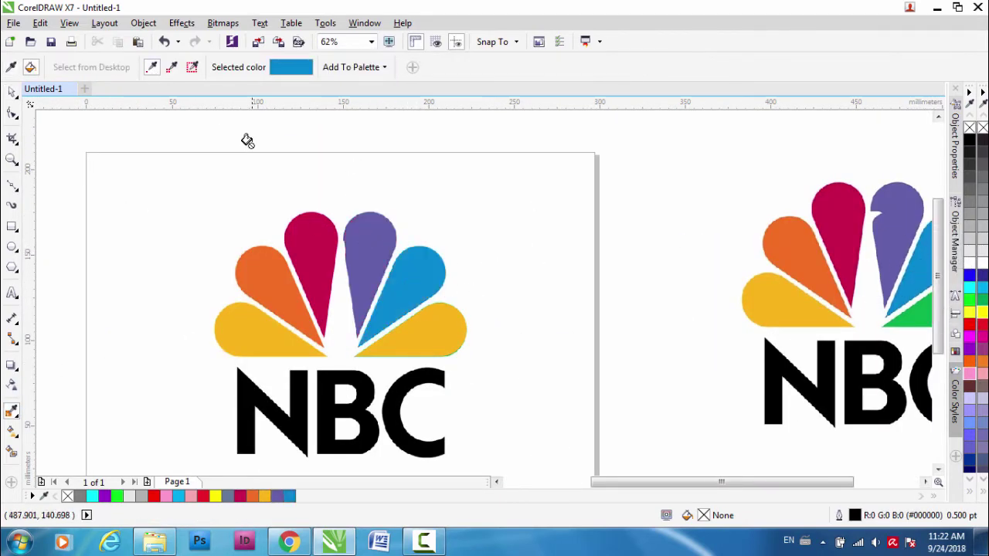
pyautogui.click(927, 320)
pyautogui.click(415, 335)
pyautogui.press('space')
pyautogui.scroll(-2, 380, 254)
pyautogui.scroll(1, 401, 264)
pyautogui.scroll(-2, 495, 295)
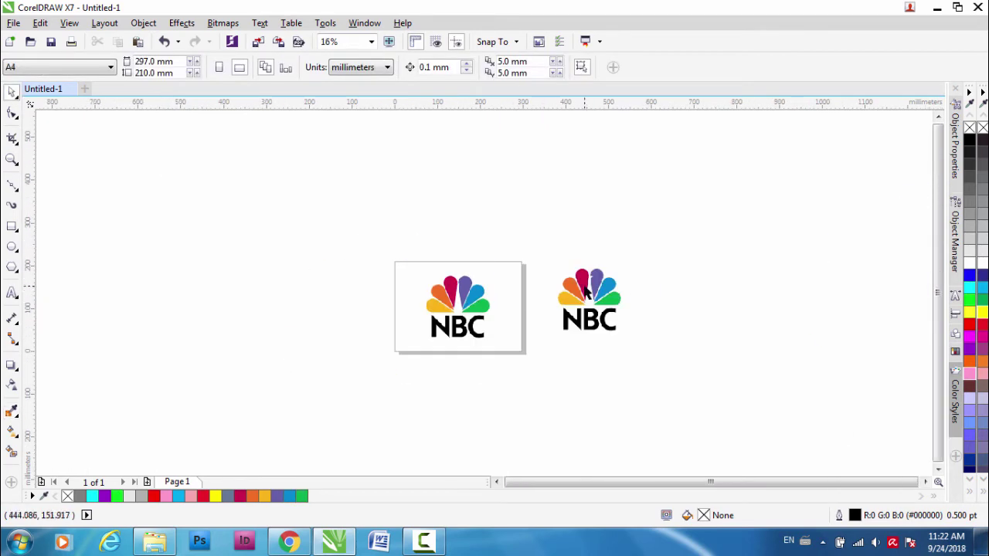
# - Apply uniform transparency of 50 to the purple feather so the beak notch in the bitmap shows through
pyautogui.scroll(2, 491, 292)
pyautogui.scroll(-1, 485, 294)
pyautogui.scroll(1, 485, 292)
pyautogui.click(496, 388)
pyautogui.click(523, 270)
pyautogui.scroll(-2, 552, 284)
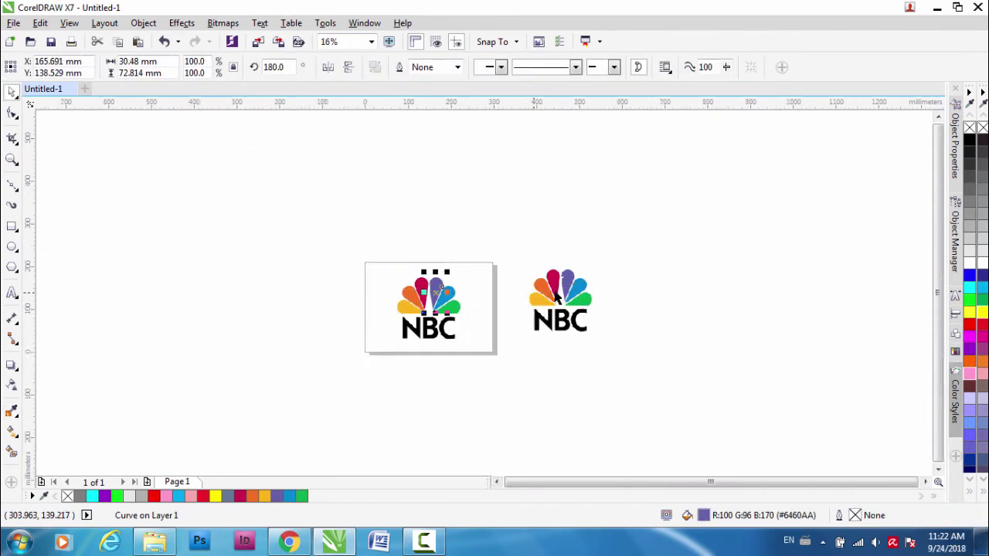
pyautogui.scroll(4, 527, 286)
pyautogui.scroll(-3, 449, 293)
pyautogui.scroll(1, 442, 303)
pyautogui.scroll(-2, 442, 311)
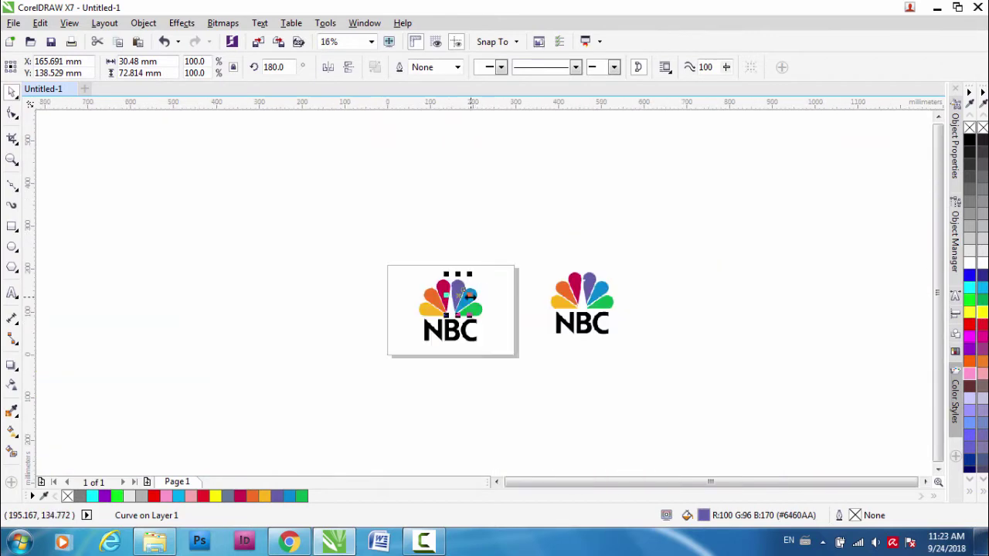
pyautogui.scroll(2, 459, 273)
pyautogui.click(439, 262)
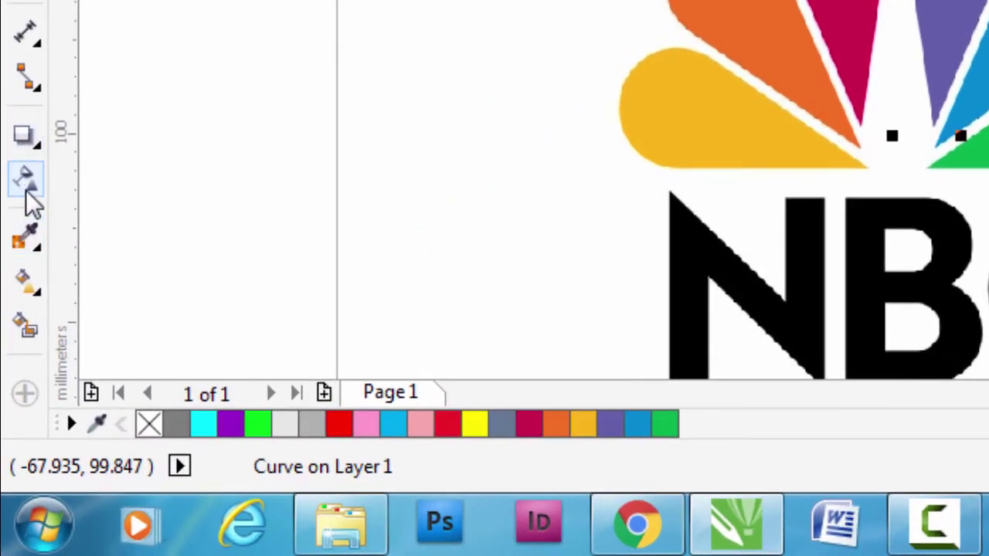
pyautogui.click(27, 190)
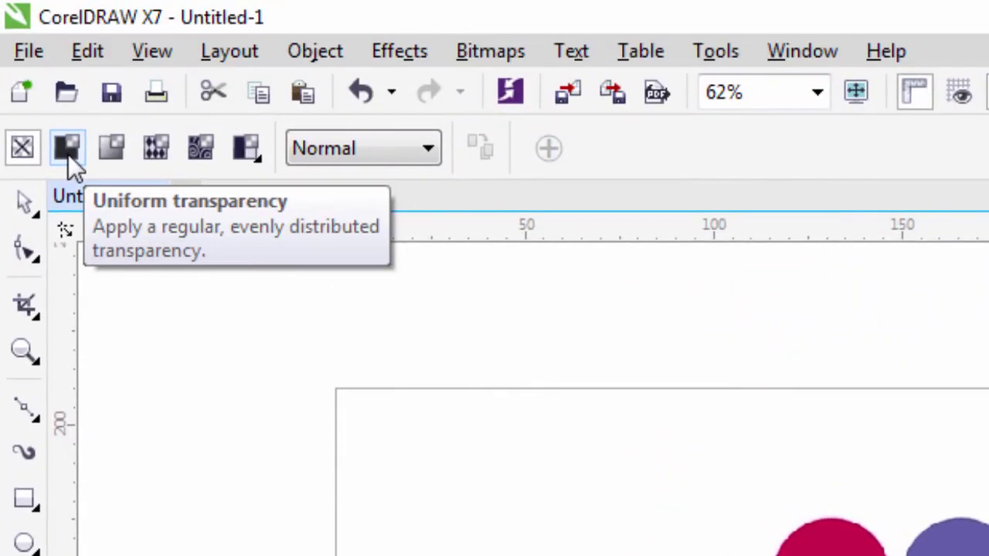
pyautogui.click(68, 154)
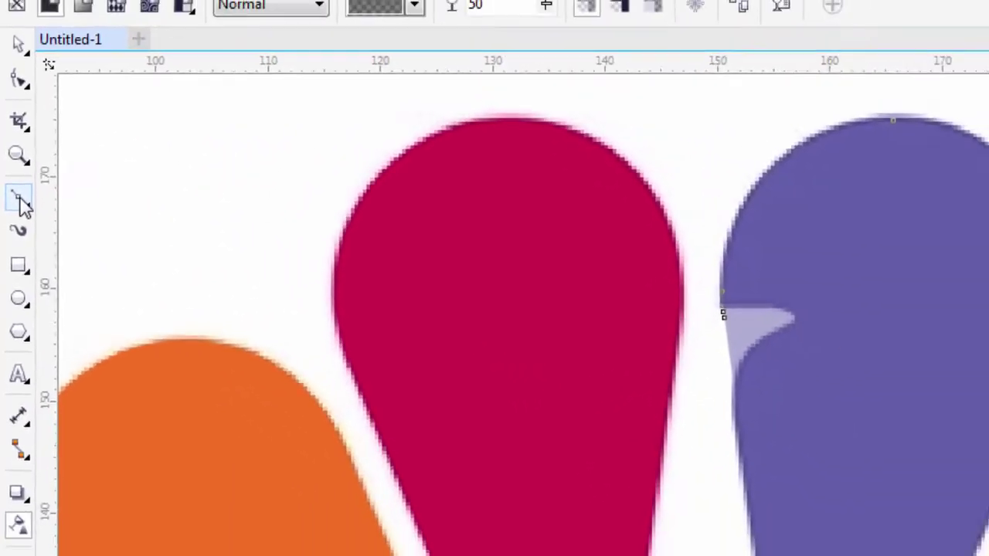
# - Draw a closed curved outline around the beak notch on the inner edge of the purple feather
pyautogui.click(26, 210)
pyautogui.scroll(2, 968, 359)
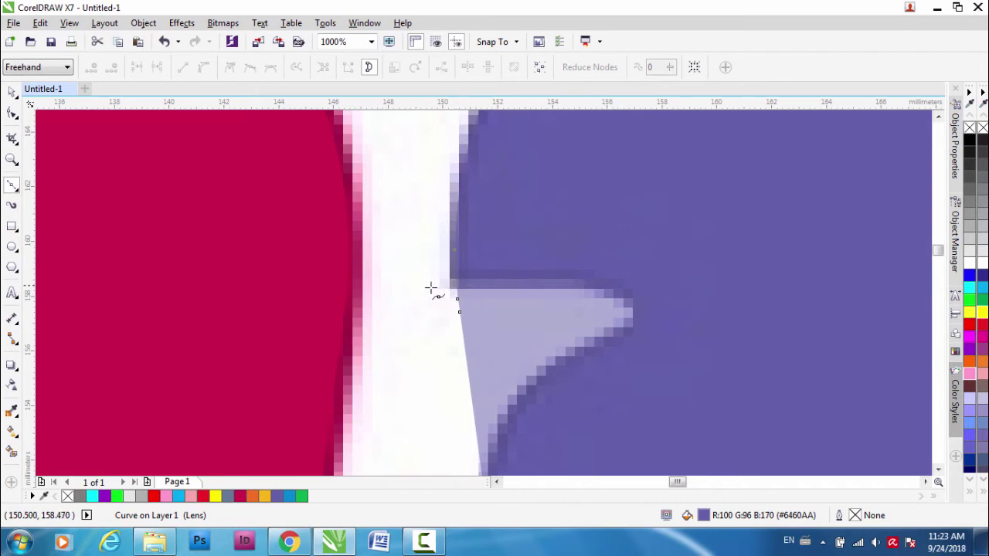
pyautogui.moveTo(631, 306); pyautogui.dragTo(721, 354)
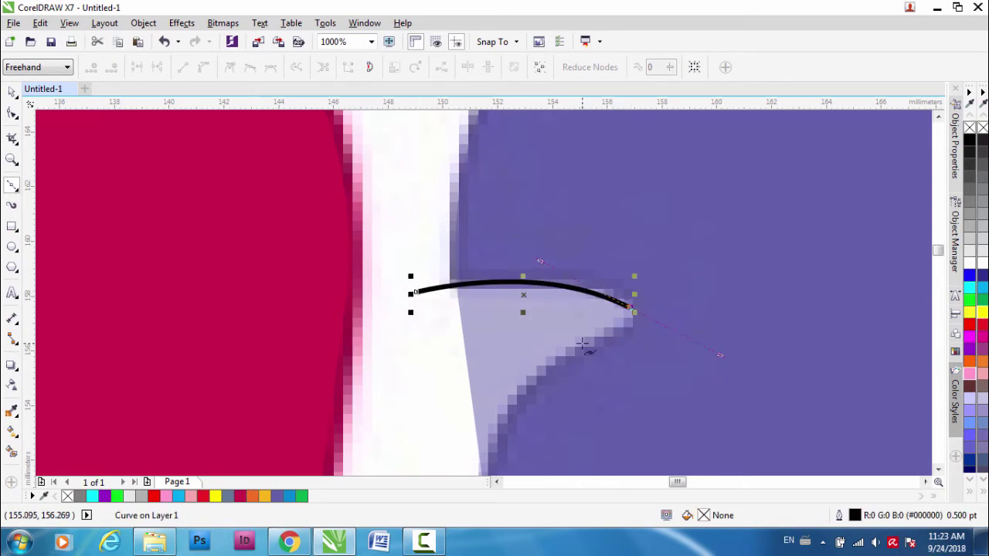
pyautogui.scroll(-2, 514, 389)
pyautogui.moveTo(560, 362); pyautogui.dragTo(463, 276)
pyautogui.scroll(2, 486, 301)
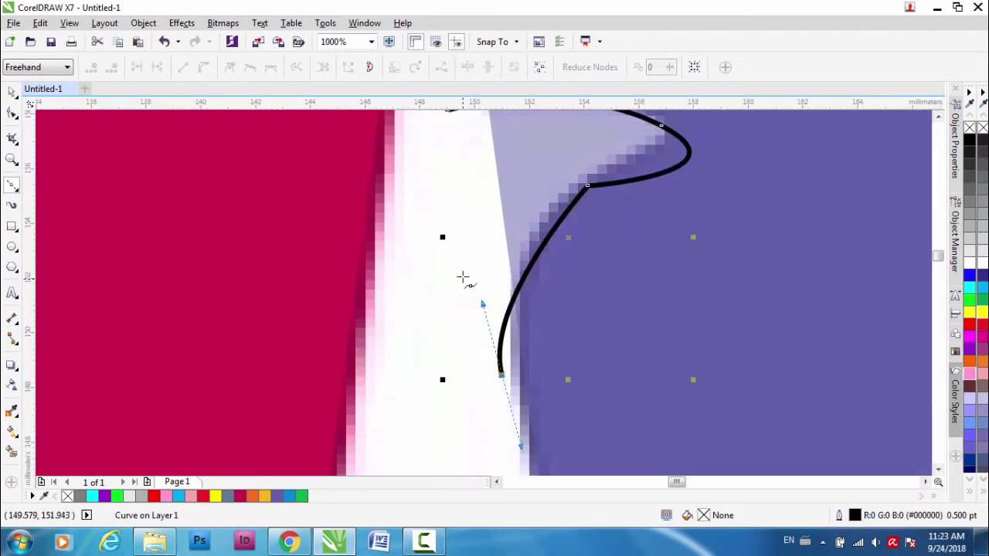
pyautogui.scroll(-1, 446, 239)
# - Adjust the outline's nodes and curve handles, smoothing the lower beak node, to match the notch in the bitmap
pyautogui.press('F10')
pyautogui.scroll(2, 606, 245)
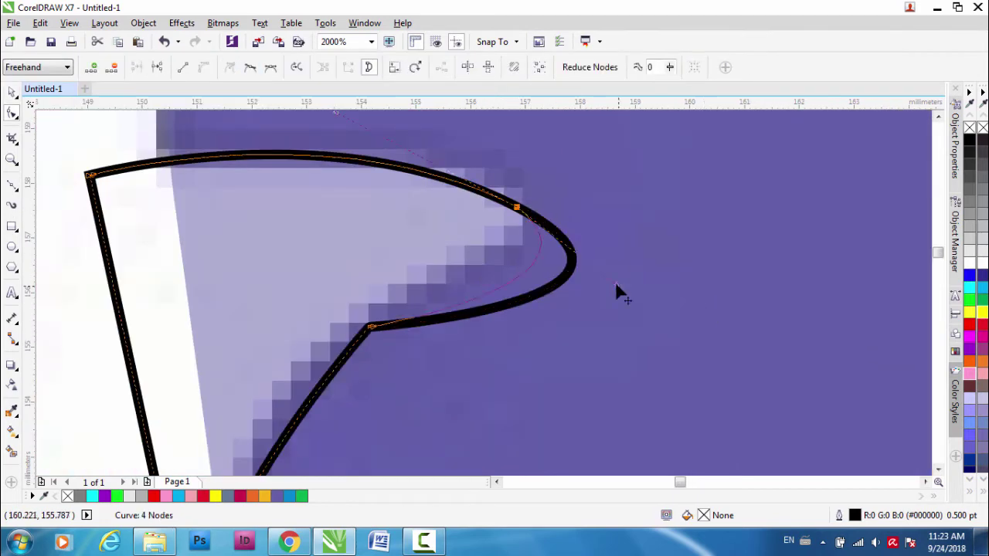
pyautogui.moveTo(615, 283); pyautogui.dragTo(556, 246)
pyautogui.moveTo(372, 327); pyautogui.dragTo(383, 301)
pyautogui.press('s')
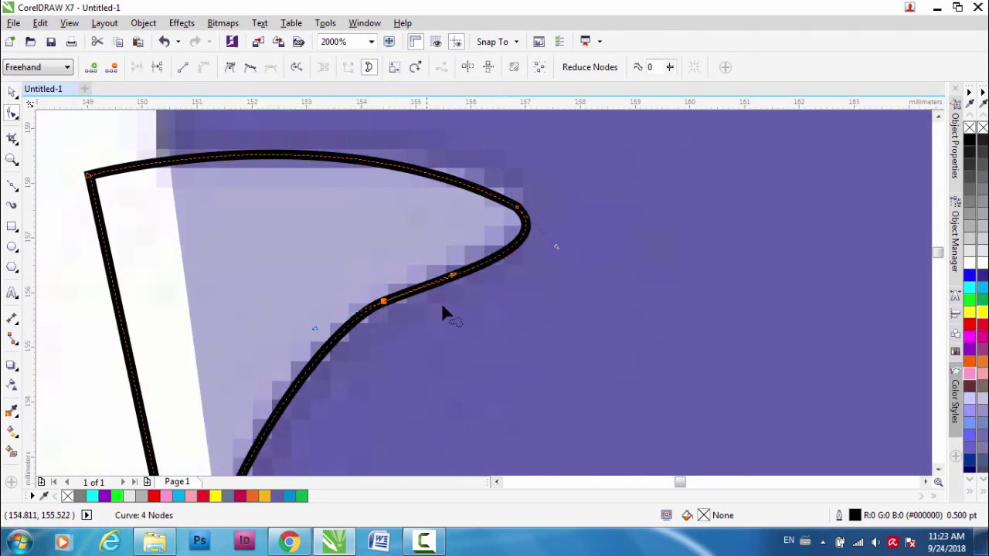
pyautogui.scroll(-1, 466, 335)
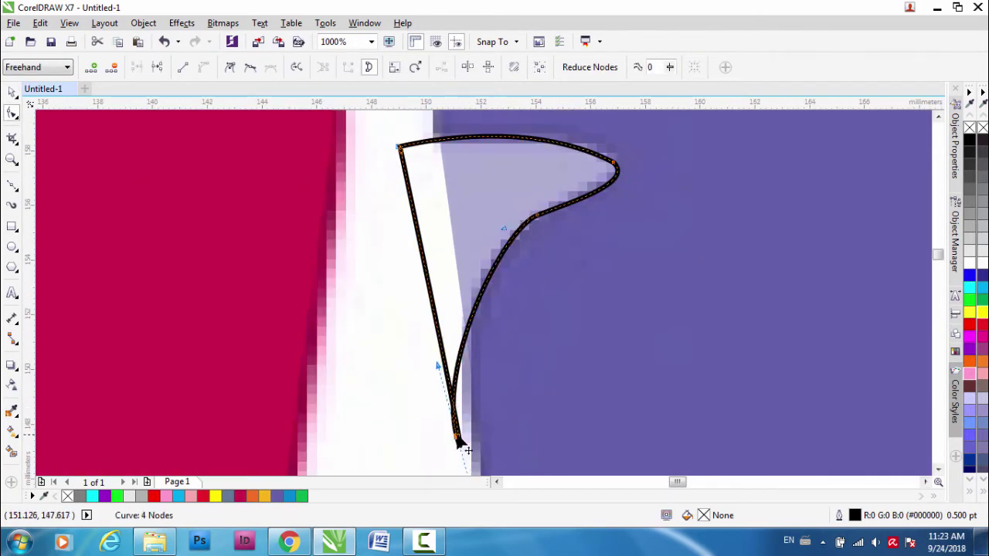
pyautogui.moveTo(438, 365); pyautogui.dragTo(456, 369)
pyautogui.click(537, 215)
pyautogui.press('s')
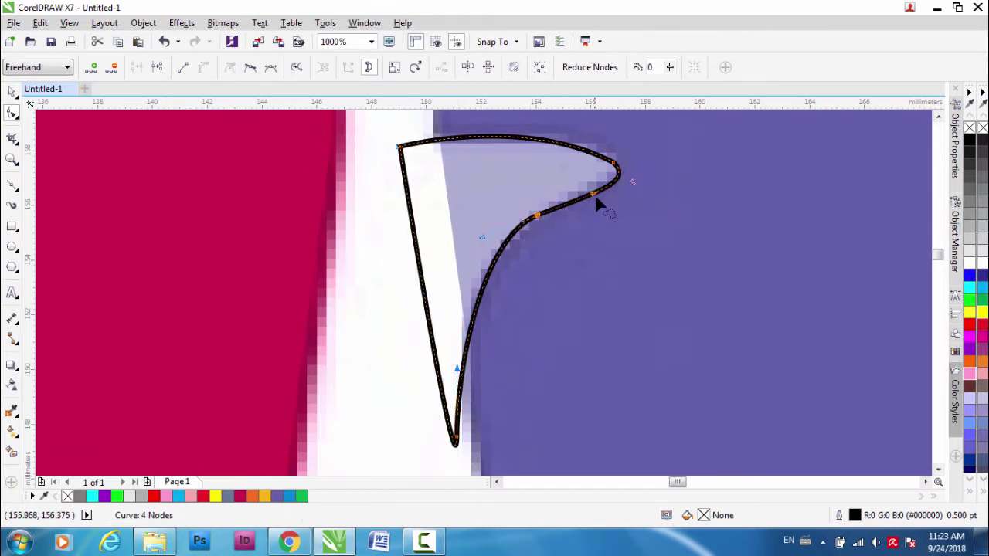
pyautogui.moveTo(593, 194); pyautogui.dragTo(588, 181)
pyautogui.moveTo(537, 216); pyautogui.dragTo(536, 209)
pyautogui.moveTo(480, 233); pyautogui.dragTo(481, 249)
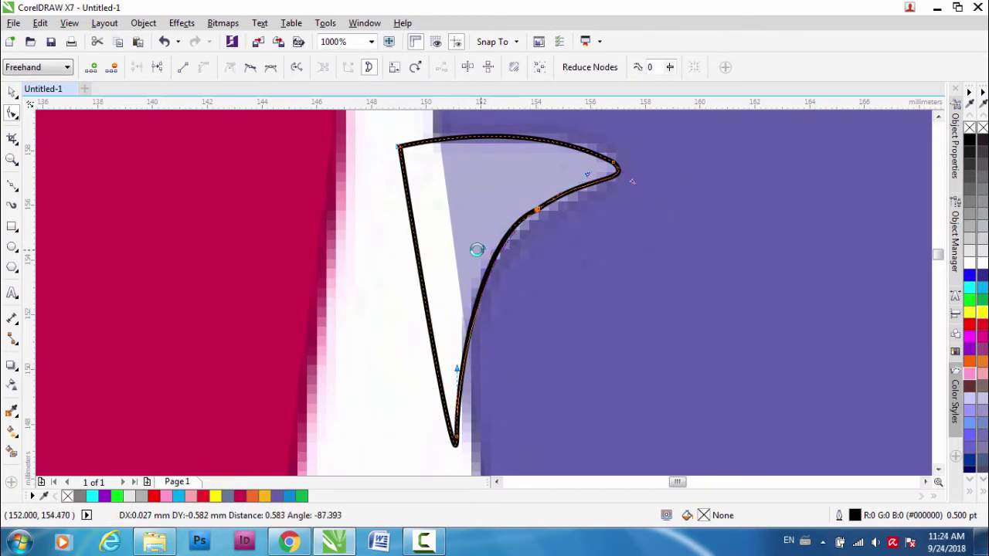
# - Cut the beak outline out of the purple feather with Back minus front
pyautogui.click(12, 91)
pyautogui.scroll(-4, 484, 288)
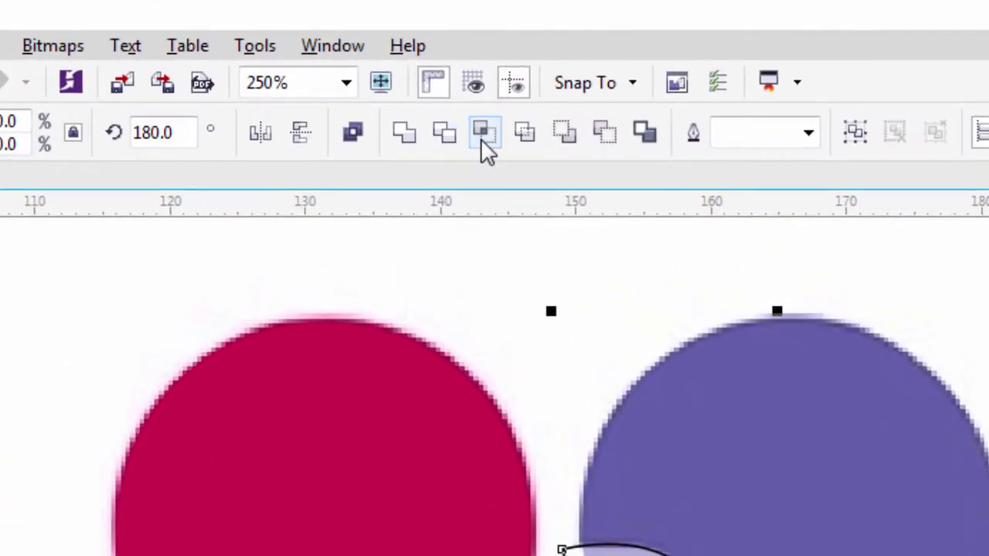
pyautogui.click(608, 132)
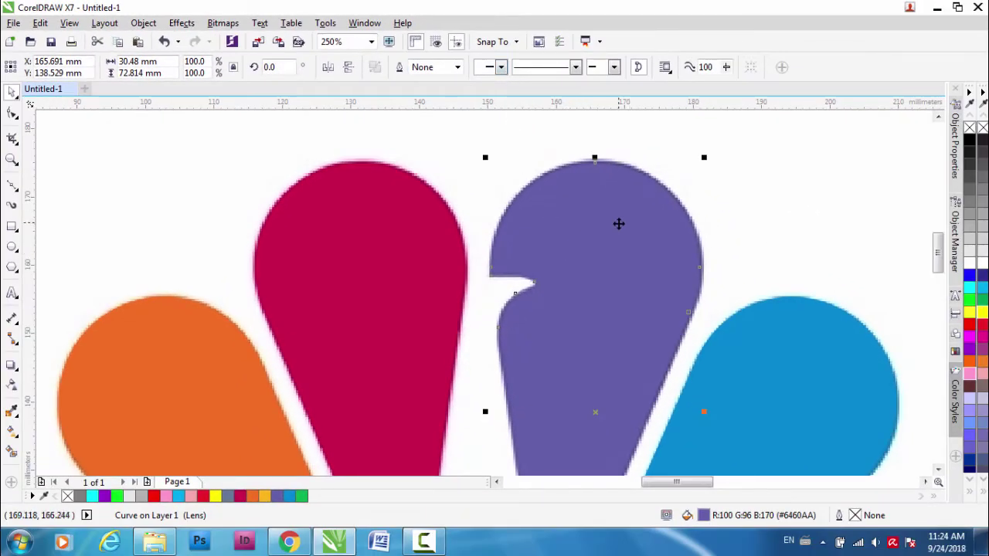
# - Remove the transparency from the notched purple feather
pyautogui.click(11, 386)
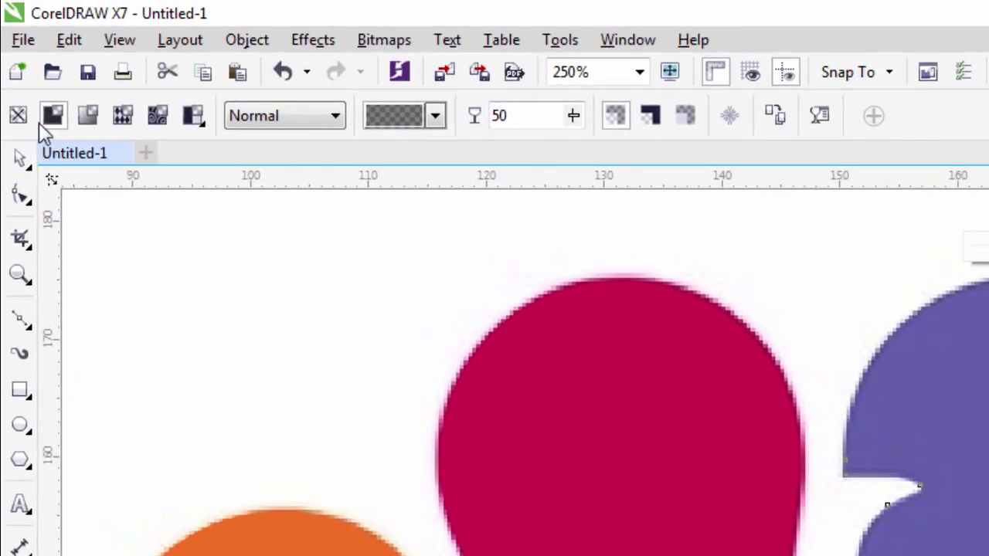
pyautogui.click(20, 118)
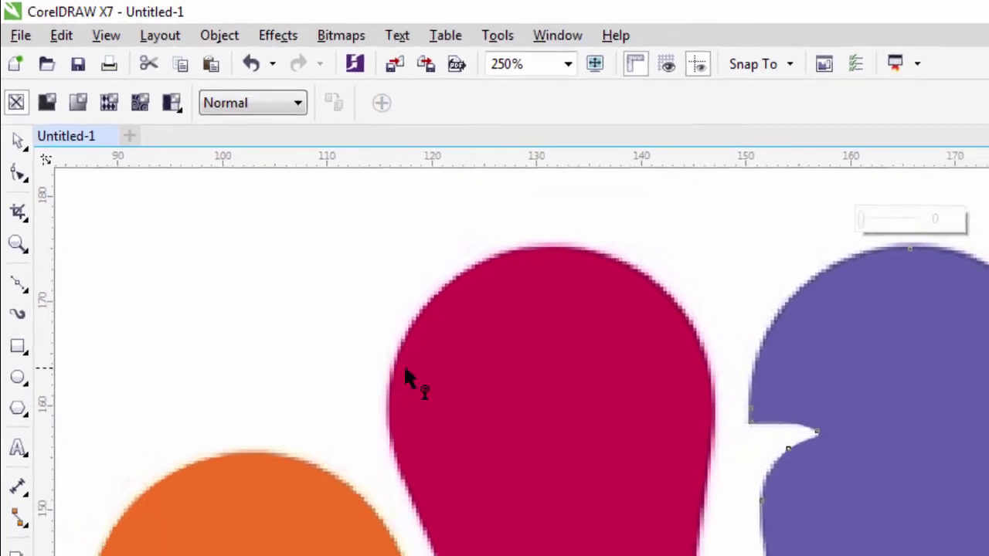
pyautogui.scroll(-2, 461, 420)
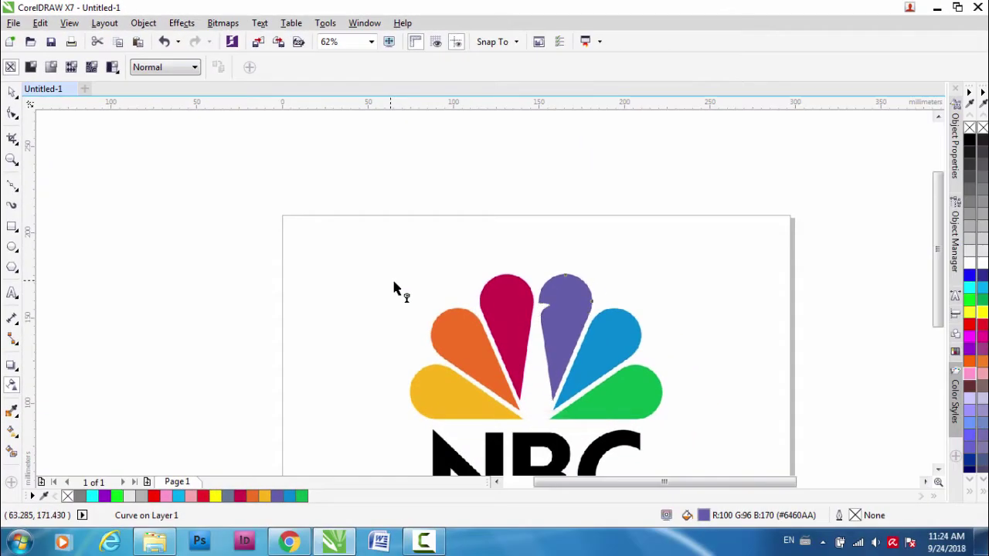
pyautogui.click(394, 288)
pyautogui.scroll(-2, 485, 308)
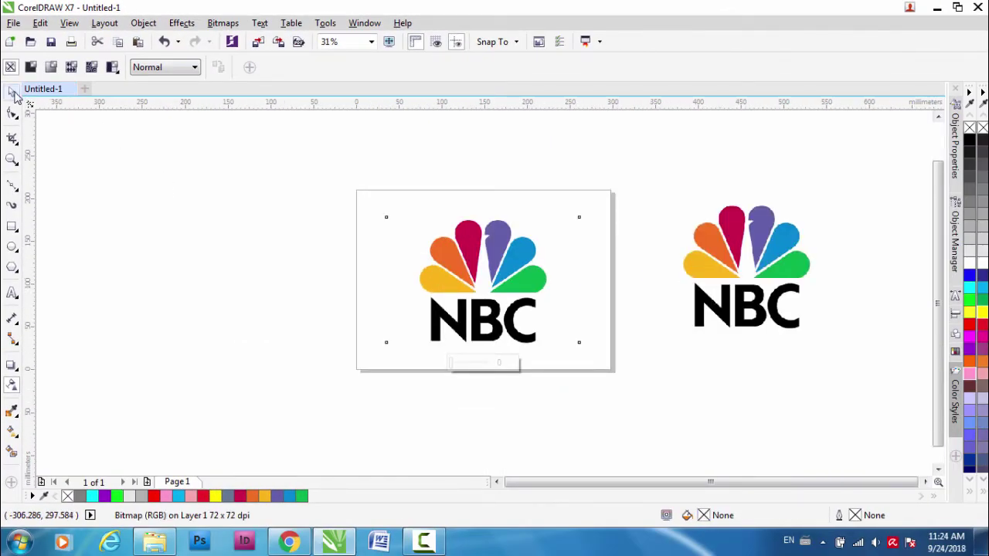
# - Add the artistic text "NBC" just below the bitmap lettering
pyautogui.click(12, 91)
pyautogui.click(481, 286)
pyautogui.scroll(2, 509, 274)
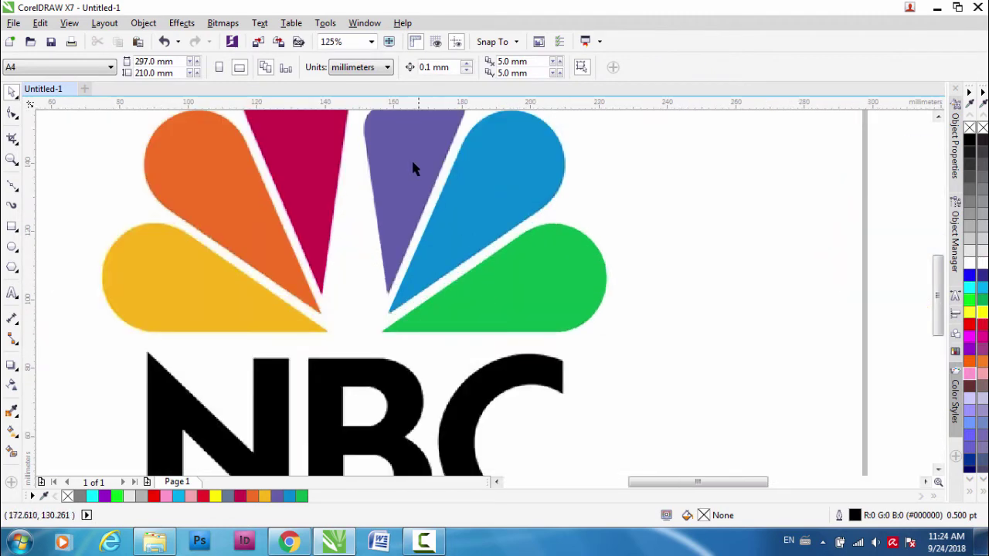
pyautogui.click(491, 204)
pyautogui.scroll(-1, 473, 254)
pyautogui.click(459, 367)
pyautogui.scroll(1, 457, 390)
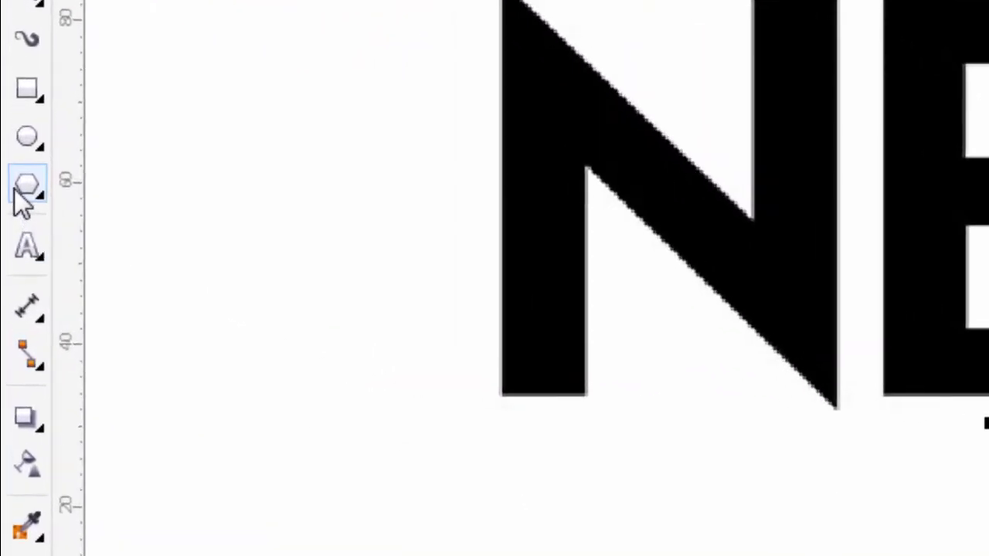
pyautogui.click(978, 475)
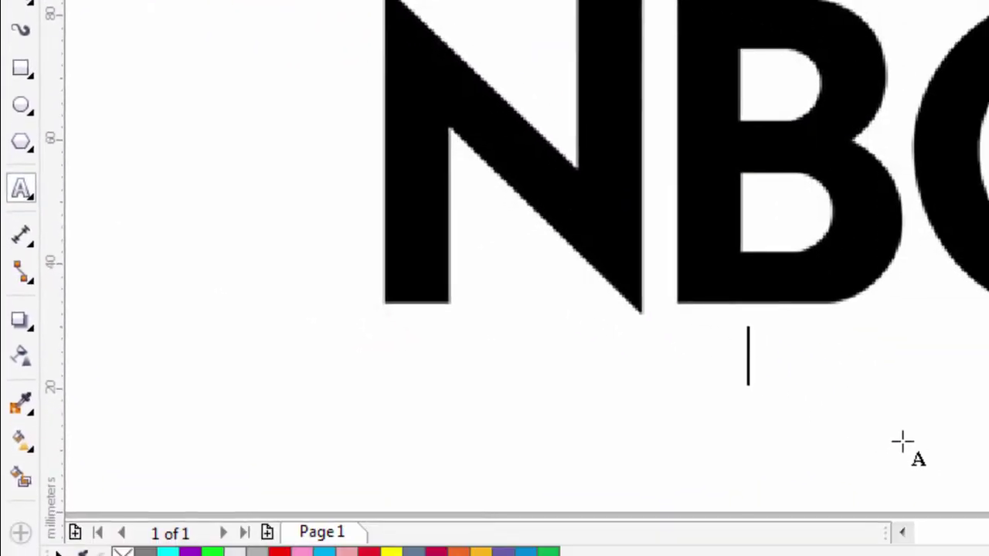
pyautogui.write('NBC')
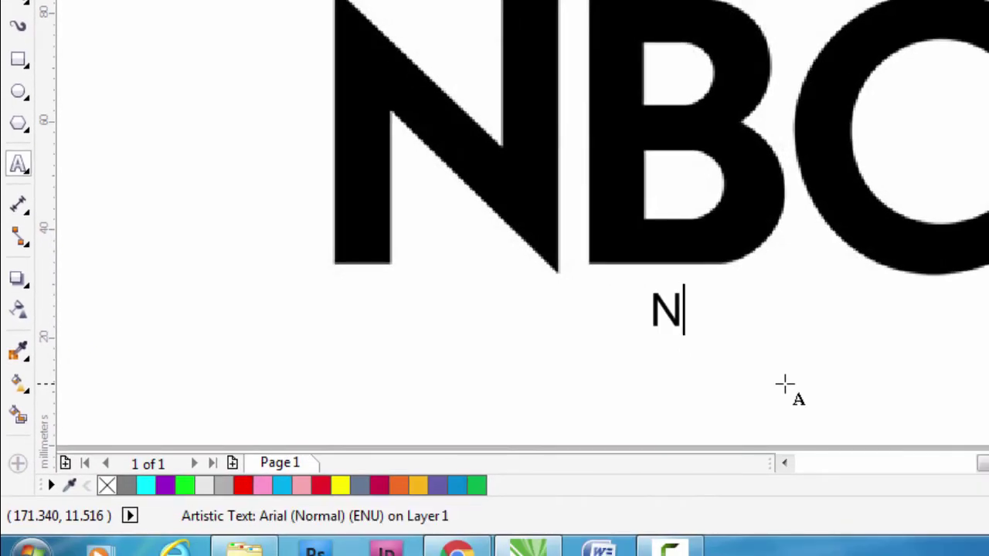
pyautogui.press('Escape')
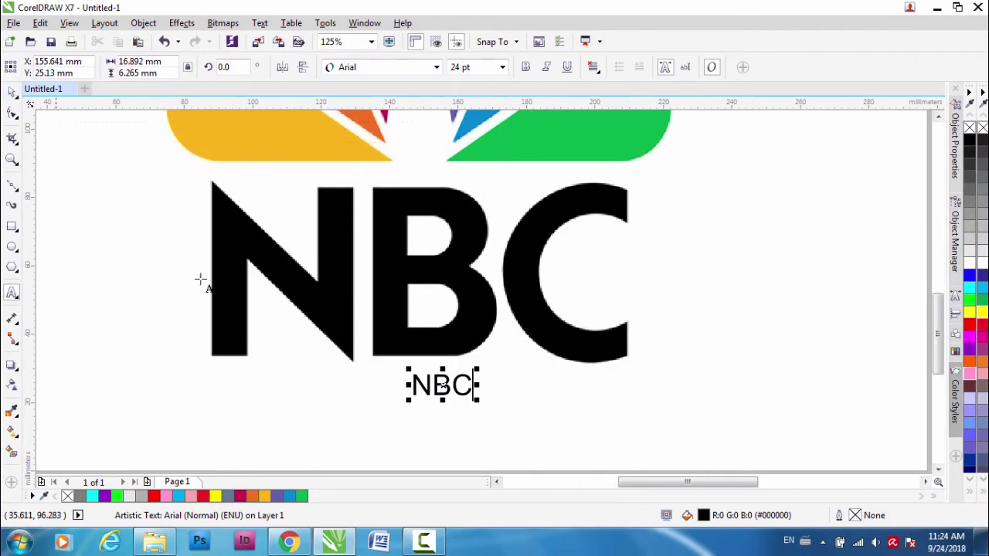
# - Change the font of the whole NBC text to Futura Md BT
pyautogui.hotkey('ctrl', 'a')
pyautogui.click(365, 71)
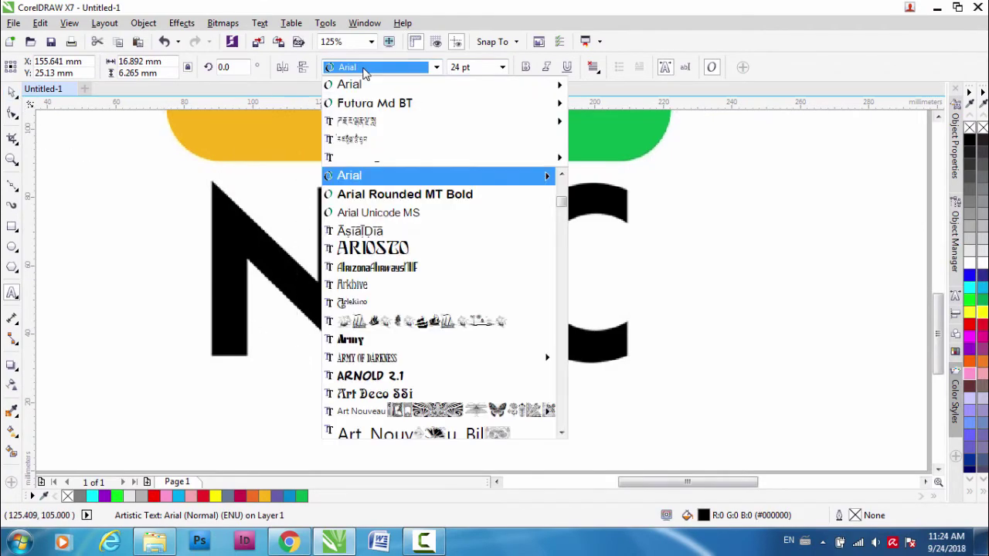
pyautogui.press('Down')
pyautogui.press('Down')
pyautogui.press('Up')
pyautogui.press('Up')
pyautogui.press('Up')
pyautogui.press('Up')
pyautogui.press('Up')
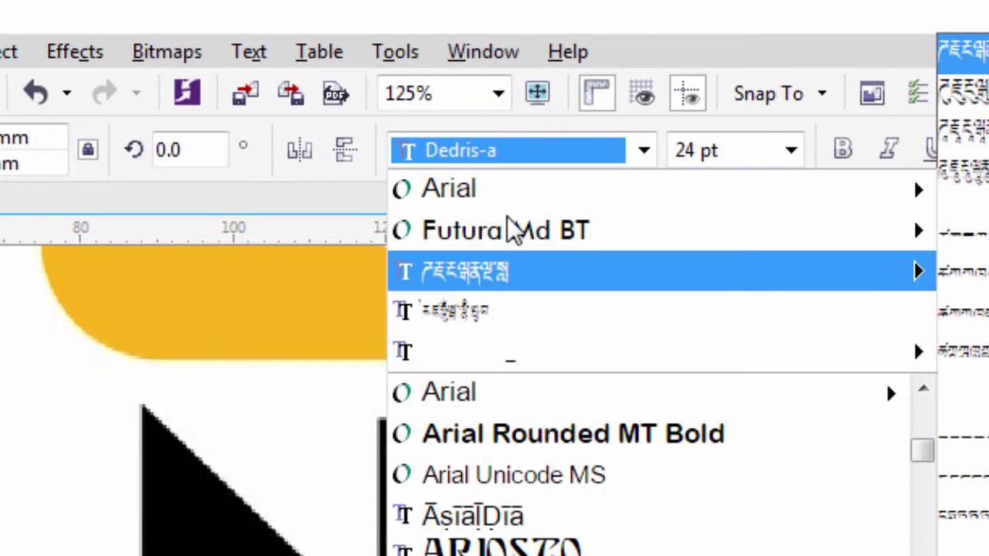
pyautogui.click(507, 230)
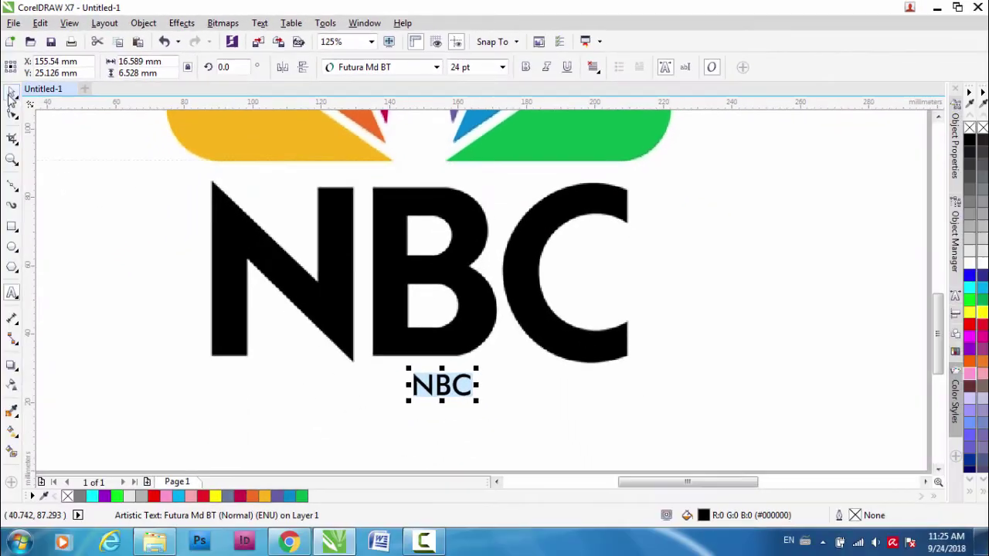
# - Place two copies of the NBC text beside the bitmap lettering and shorten the lower one to the letter N
pyautogui.click(11, 92)
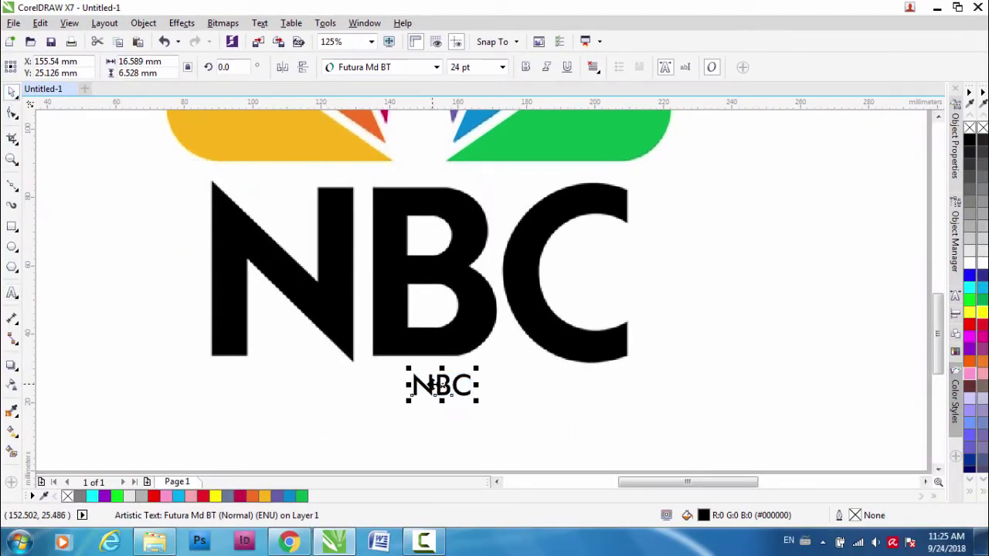
pyautogui.moveTo(436, 384); pyautogui.dragTo(142, 397)
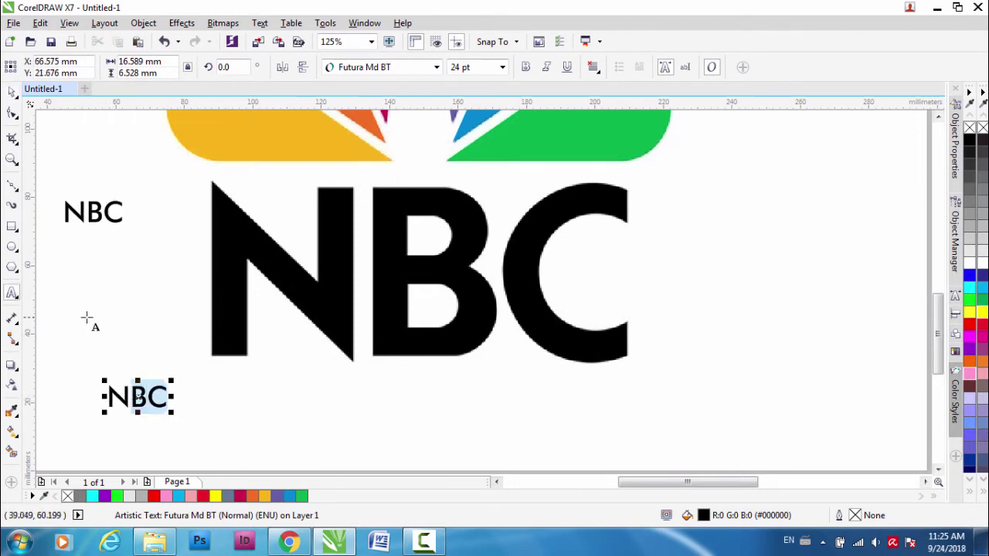
pyautogui.press('BackSpace')
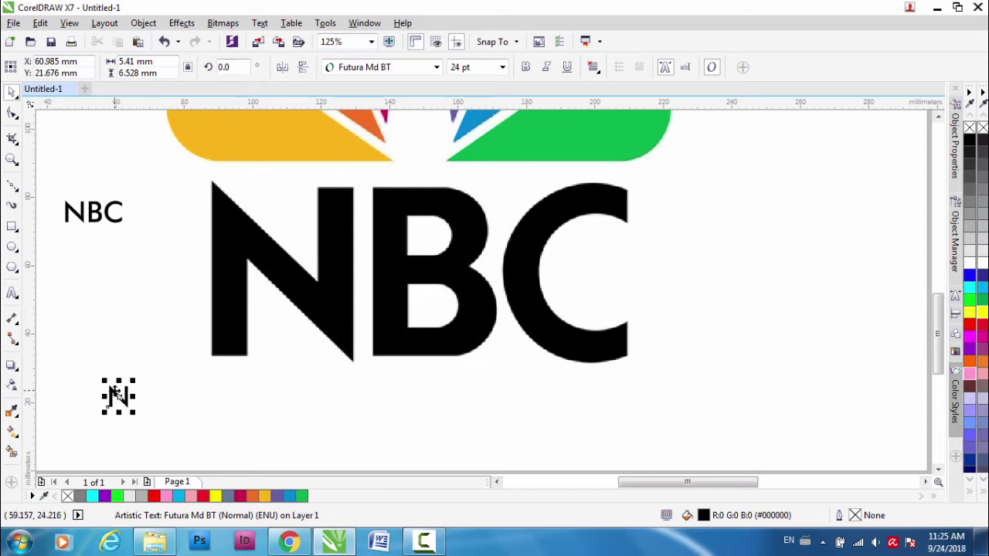
# - Fill the single N with yellow and enlarge it over the bitmap's N to about 27 × 33 mm
pyautogui.click(982, 315)
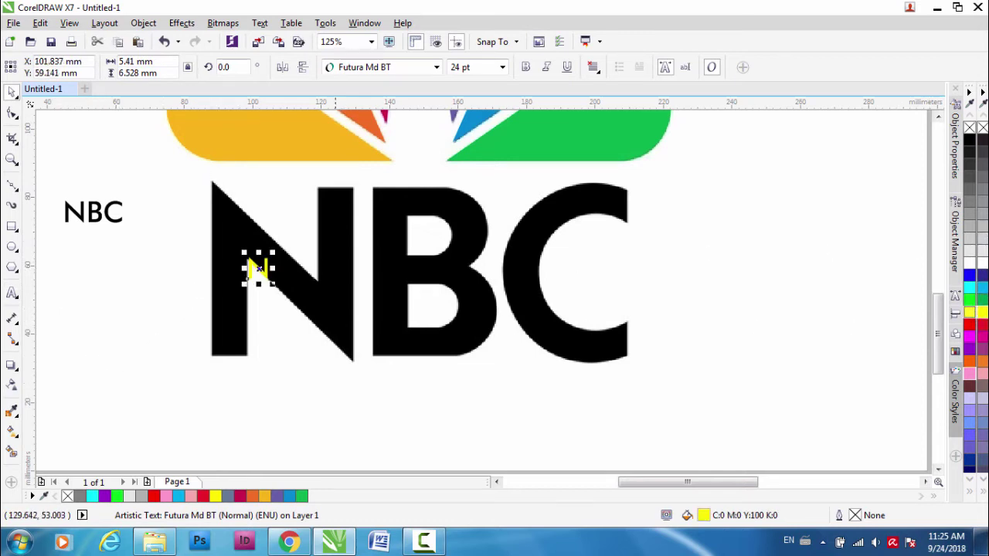
pyautogui.moveTo(311, 210); pyautogui.dragTo(322, 201)
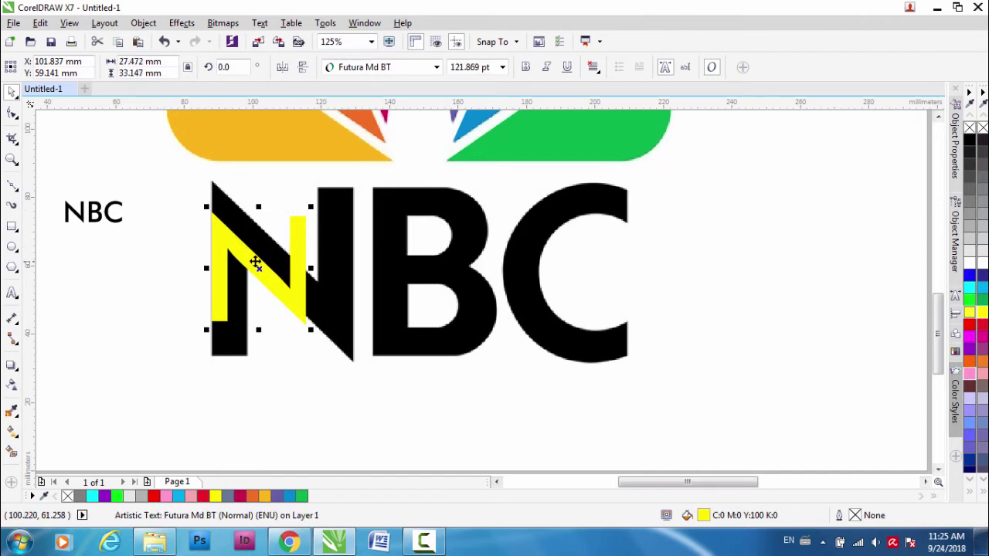
pyautogui.moveTo(255, 263); pyautogui.dragTo(258, 230)
# - Enlarge the yellow N to about 44 × 53 mm and nudge it right to meet the bitmap N's outer edge
pyautogui.scroll(2, 256, 230)
pyautogui.scroll(-1, 533, 327)
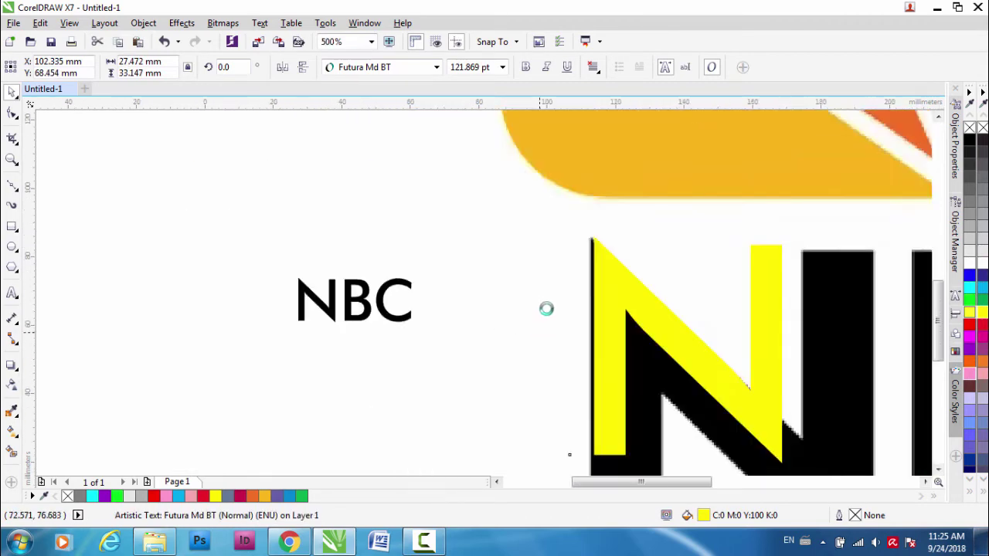
pyautogui.scroll(-1, 546, 308)
pyautogui.scroll(1, 610, 332)
pyautogui.keyDown('shift'); pyautogui.moveTo(475, 342); pyautogui.dragTo(530, 409); pyautogui.keyUp('shift')
pyautogui.moveTo(491, 319); pyautogui.dragTo(522, 391)
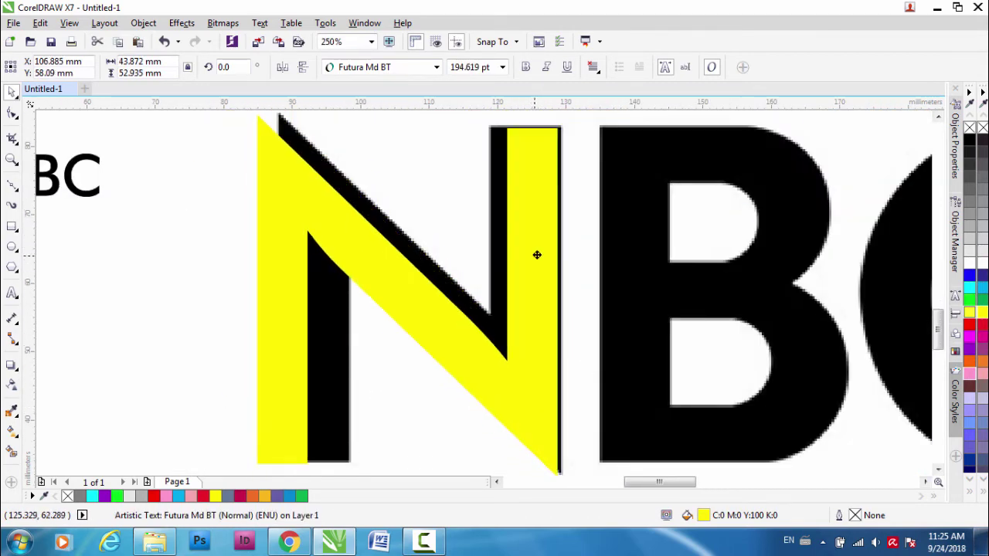
pyautogui.press('Right')
pyautogui.press('Right')
pyautogui.press('Right')
pyautogui.press('Right')
pyautogui.press('Right')
# - Place a horizontal guideline along the top edge of the bitmap lettering and select the yellow N
pyautogui.moveTo(560, 103); pyautogui.dragTo(574, 125)
pyautogui.click(536, 143)
pyautogui.scroll(2, 533, 142)
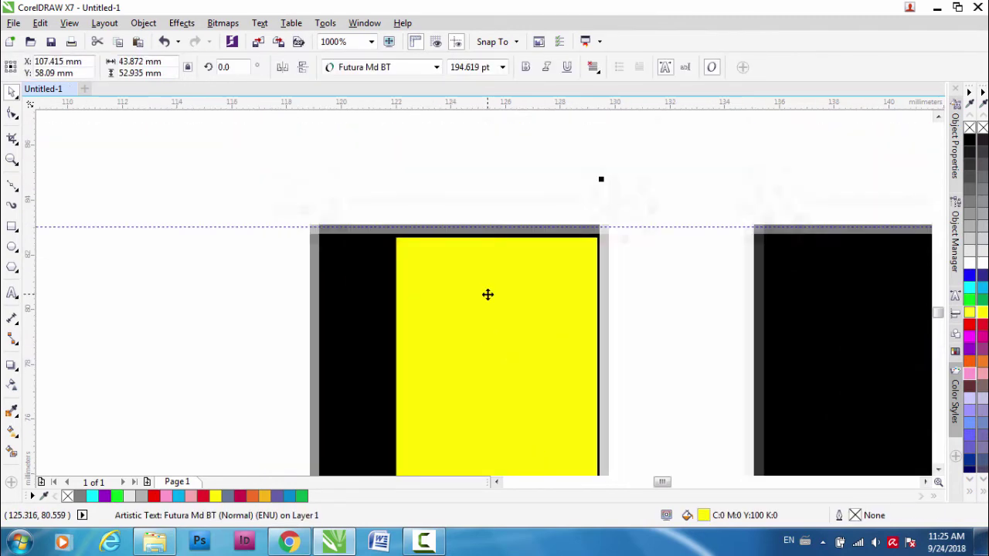
# - Nudge the yellow N up until its top edge meets the horizontal guideline
pyautogui.press('Up')
pyautogui.press('Up')
pyautogui.press('Up')
pyautogui.press('Up')
pyautogui.scroll(-2, 468, 360)
pyautogui.scroll(-1, 481, 292)
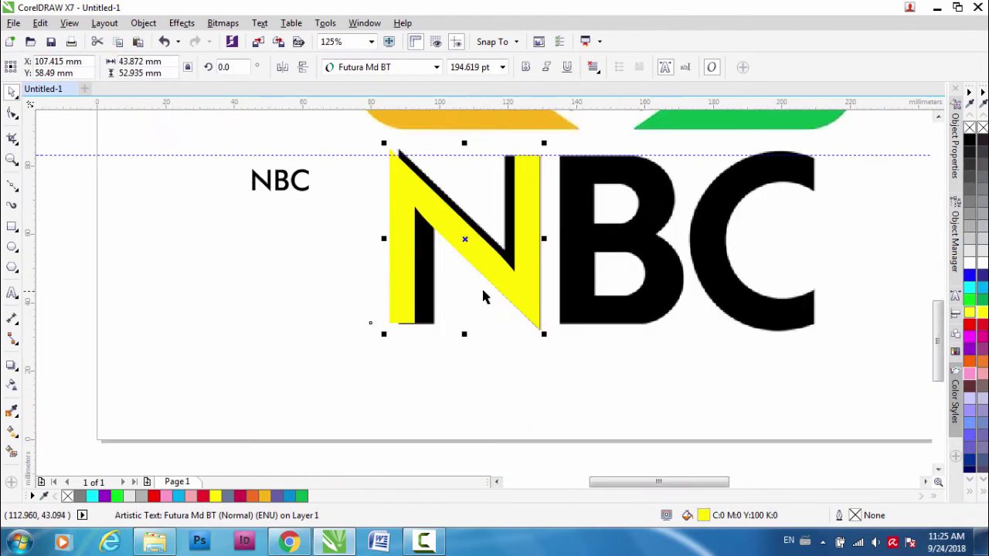
# - Convert the yellow N to curves and move its left stem's inner-edge nodes right to the bitmap's edge
pyautogui.scroll(1, 323, 336)
pyautogui.hotkey('ctrl', 'q')
pyautogui.press('F10')
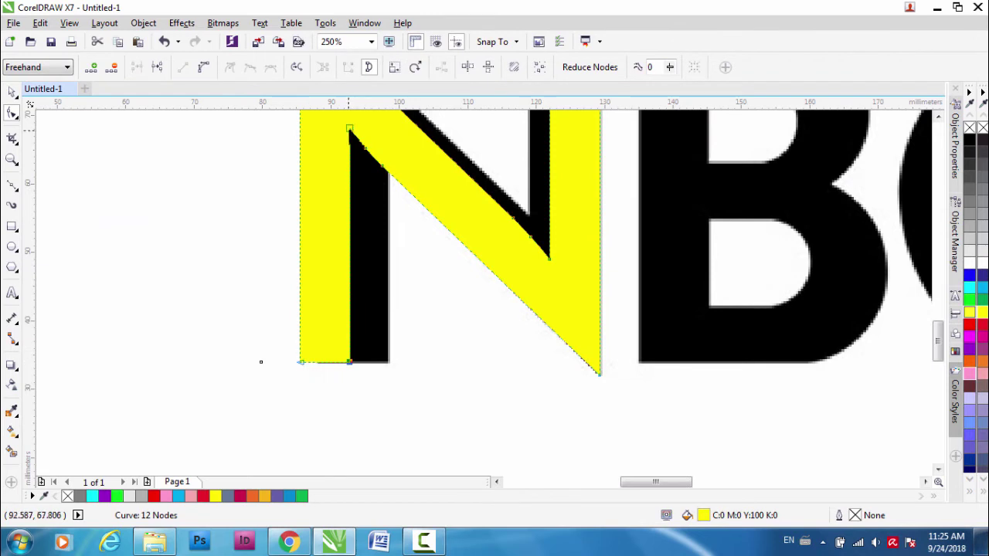
pyautogui.press('Right')
pyautogui.press('Right')
pyautogui.press('Right')
pyautogui.press('Right')
pyautogui.press('Right')
pyautogui.press('Right')
pyautogui.press('Right')
pyautogui.press('Right')
pyautogui.press('Right')
pyautogui.press('Right')
pyautogui.press('Right')
pyautogui.press('Right')
pyautogui.press('Right')
pyautogui.press('Right')
pyautogui.press('Right')
# - Delete the two surplus nodes by the left stem's inner corner and straighten the lower diagonal edge
pyautogui.doubleClick(382, 166)
pyautogui.doubleClick(366, 149)
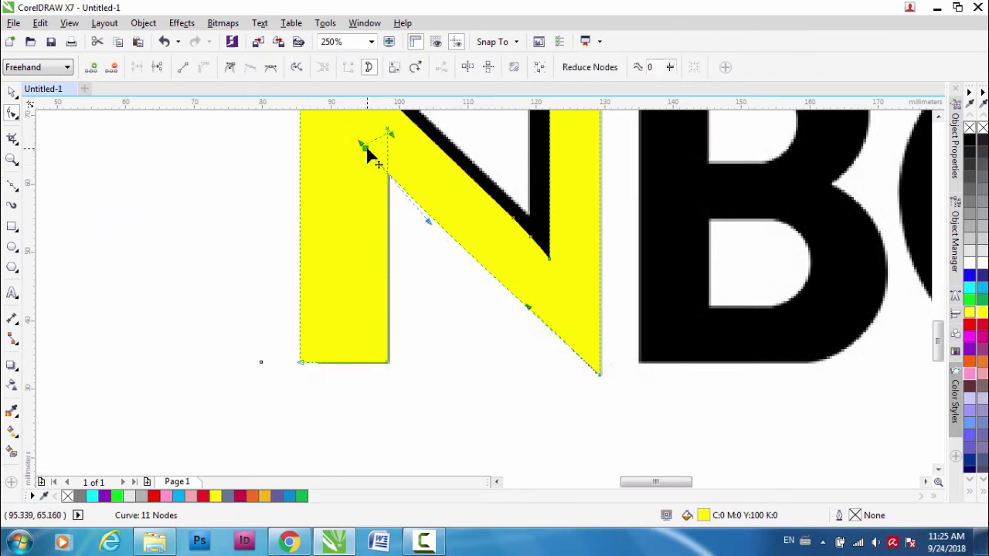
pyautogui.moveTo(396, 182); pyautogui.dragTo(397, 188)
pyautogui.click(188, 69)
# - Nudge the N's lower-right tip node up to match the bitmap's tip
pyautogui.click(599, 376)
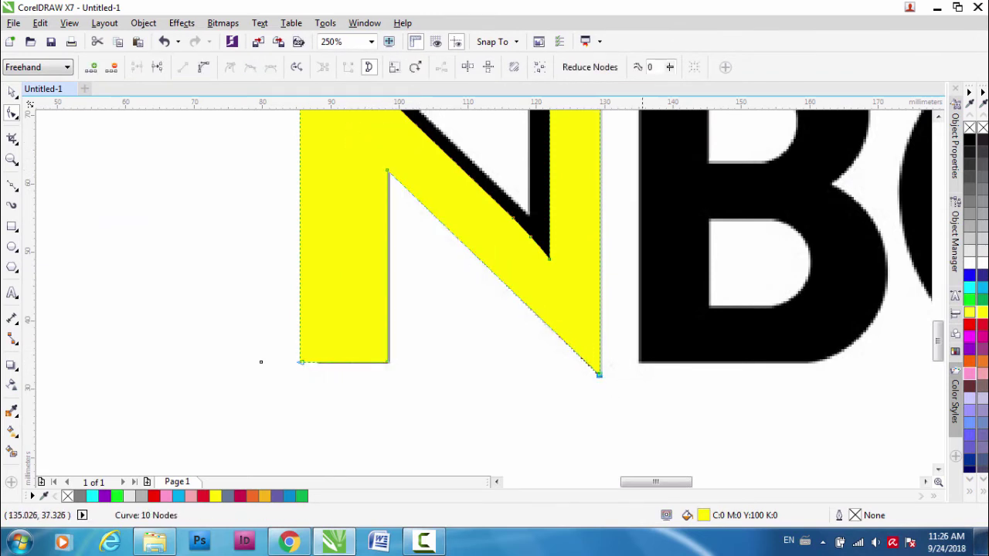
pyautogui.press('Up')
pyautogui.press('Up')
pyautogui.press('Up')
pyautogui.press('Up')
pyautogui.press('Up')
pyautogui.press('Down')
pyautogui.press('Down')
pyautogui.scroll(-1, 493, 385)
pyautogui.scroll(1, 510, 293)
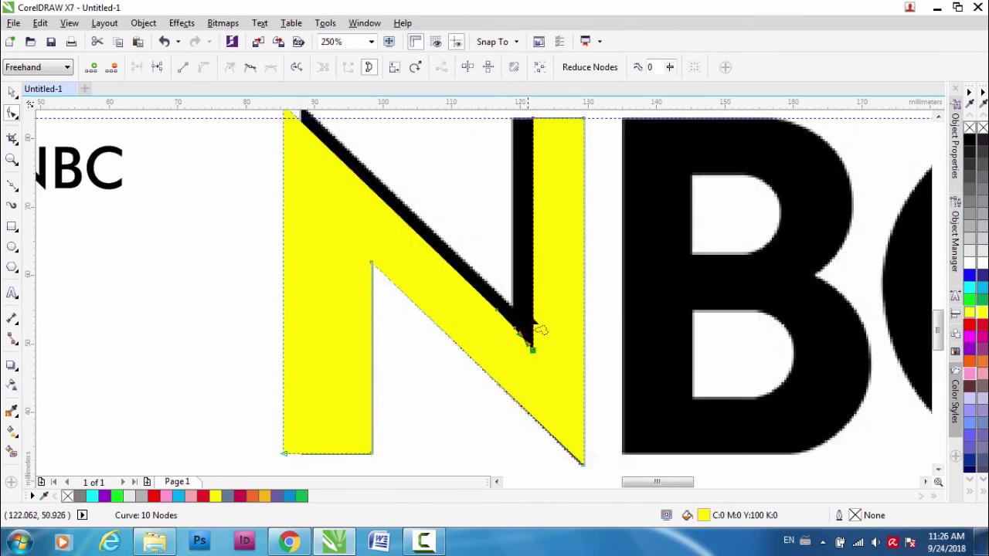
# - Move the inner-edge nodes of the N's right stem left to the bitmap's edge
pyautogui.scroll(-1, 527, 296)
pyautogui.keyDown('shift'); pyautogui.click(487, 201); pyautogui.keyUp('shift')
pyautogui.scroll(3, 482, 209)
pyautogui.press('Left')
pyautogui.press('Left')
pyautogui.press('Left')
pyautogui.press('Left')
pyautogui.press('Left')
pyautogui.press('Left')
pyautogui.press('Left')
pyautogui.press('Left')
pyautogui.press('Left')
pyautogui.press('Left')
pyautogui.press('Left')
pyautogui.press('Left')
pyautogui.press('Left')
pyautogui.press('Left')
pyautogui.press('Left')
pyautogui.press('Left')
pyautogui.press('Left')
pyautogui.press('Left')
pyautogui.press('Left')
pyautogui.press('Left')
pyautogui.scroll(-4, 482, 288)
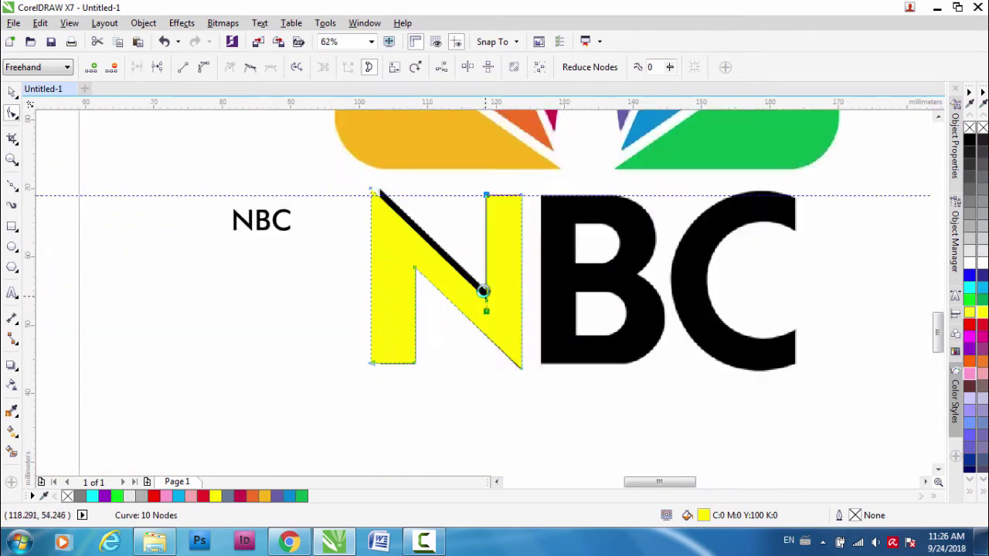
# - Delete the two surplus nodes on the N's upper diagonal near the right stem's inner corner
pyautogui.scroll(2, 482, 288)
pyautogui.doubleClick(473, 291)
pyautogui.scroll(-1, 473, 291)
pyautogui.scroll(1, 431, 257)
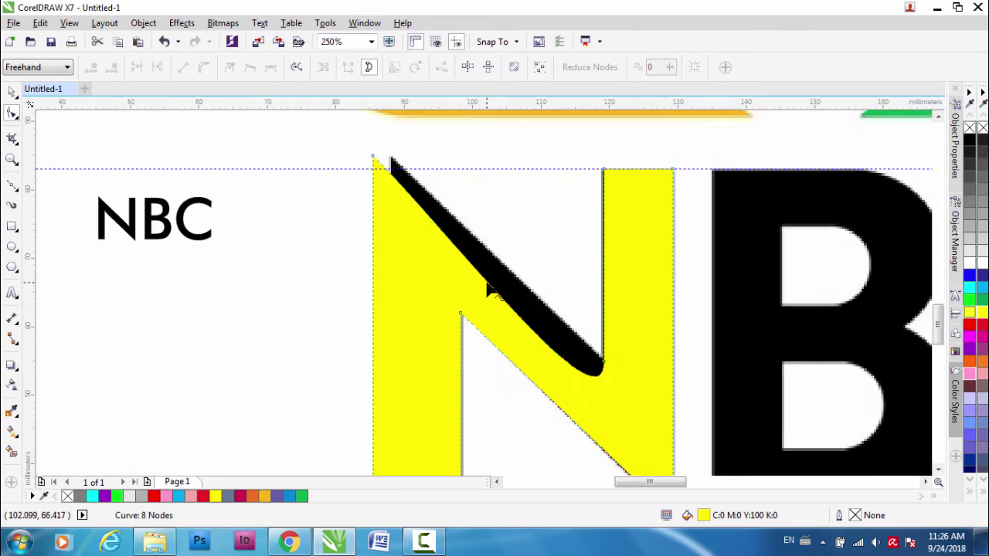
# - Move the nodes of the N's outer left edge right to the bitmap's edge
pyautogui.click(373, 159)
pyautogui.scroll(-1, 358, 256)
pyautogui.scroll(1, 497, 336)
pyautogui.click(466, 319)
pyautogui.keyDown('shift'); pyautogui.click(467, 147); pyautogui.keyUp('shift')
pyautogui.scroll(1, 494, 160)
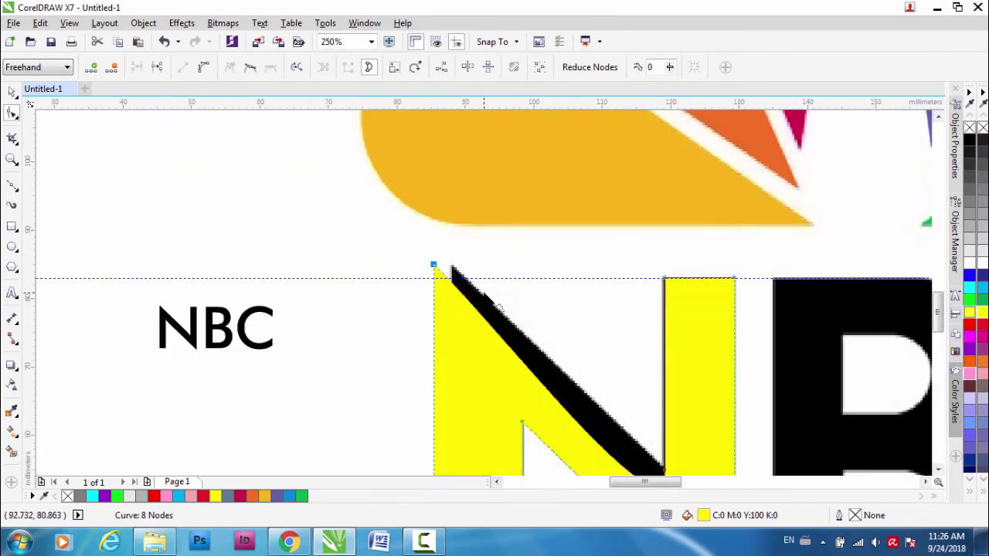
pyautogui.press('Right')
pyautogui.press('Right')
pyautogui.press('Right')
pyautogui.press('Right')
# - Convert the N's curved upper diagonal to a straight line
pyautogui.scroll(-2, 483, 298)
pyautogui.scroll(2, 532, 315)
pyautogui.click(502, 364)
pyautogui.click(183, 67)
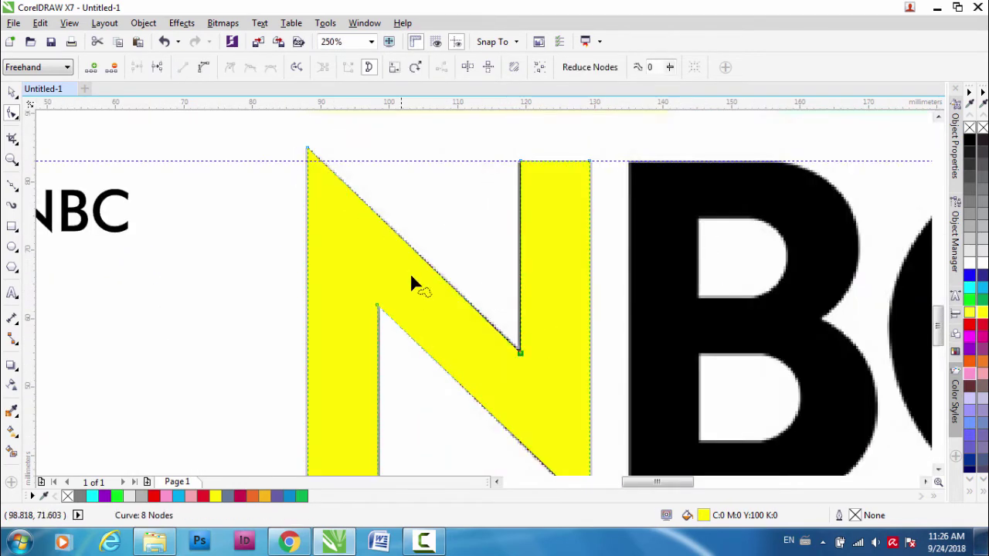
# - Shorten a copy of the small NBC text to the letter B and move it beside the yellow N
pyautogui.scroll(-2, 386, 263)
pyautogui.click(12, 93)
pyautogui.click(633, 347)
pyautogui.scroll(2, 627, 349)
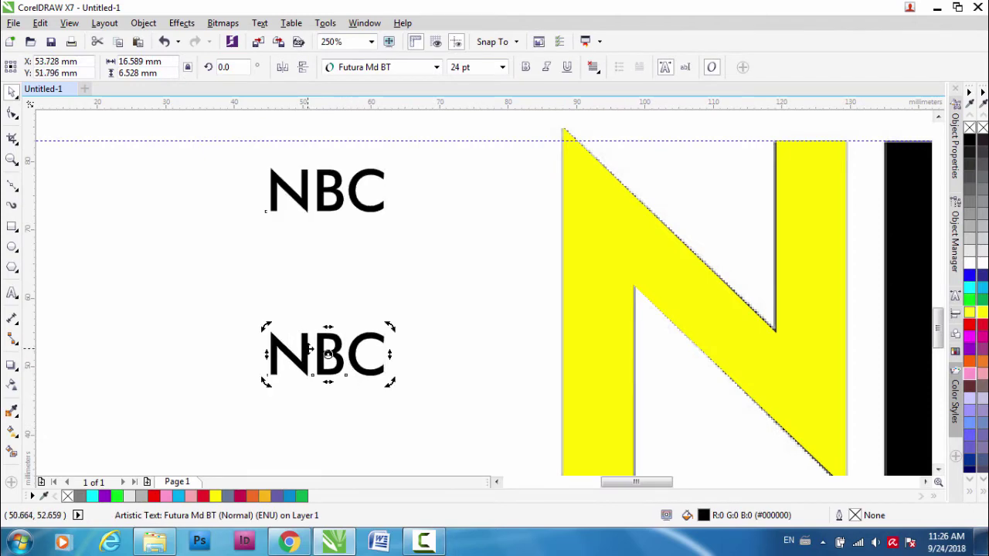
pyautogui.click(300, 352)
pyautogui.moveTo(283, 353); pyautogui.dragTo(487, 343)
pyautogui.scroll(-2, 484, 291)
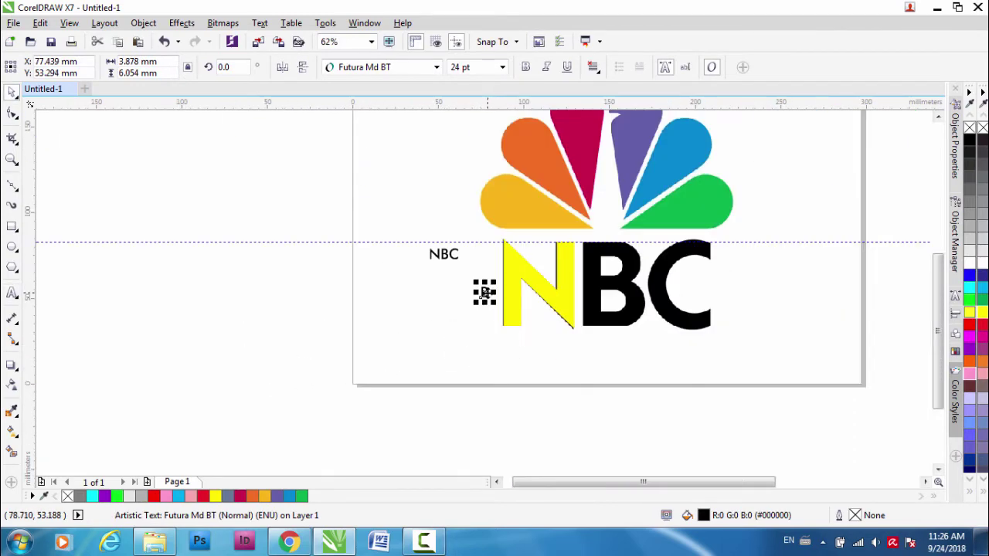
# - Fill the B with yellow, enlarge it to about 19 × 29 mm, and align it to the bitmap B's upper-left corner
pyautogui.scroll(2, 643, 281)
pyautogui.moveTo(374, 276); pyautogui.dragTo(425, 198)
pyautogui.moveTo(381, 292); pyautogui.dragTo(327, 225)
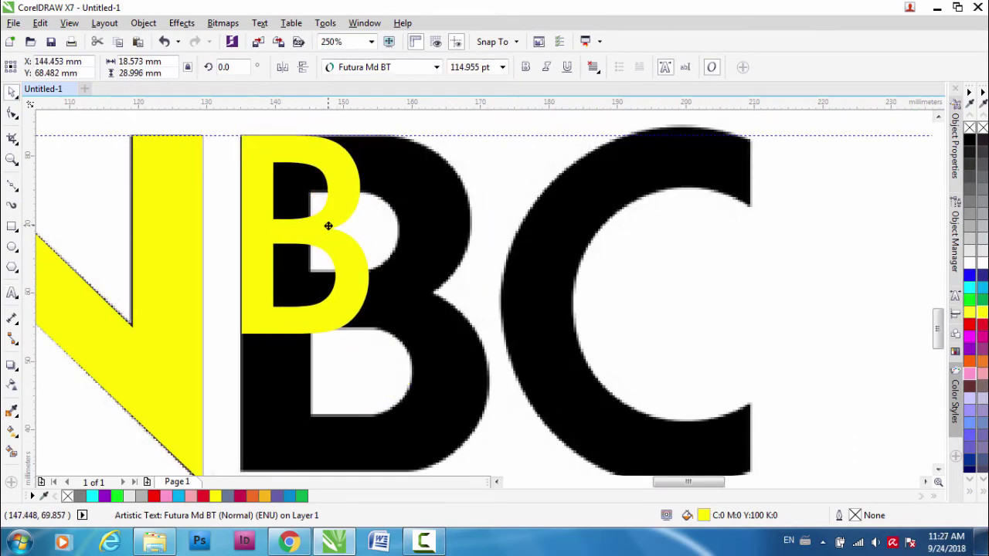
pyautogui.scroll(2, 300, 173)
pyautogui.scroll(-2, 502, 291)
pyautogui.keyDown('shift'); pyautogui.click(371, 302); pyautogui.keyUp('shift')
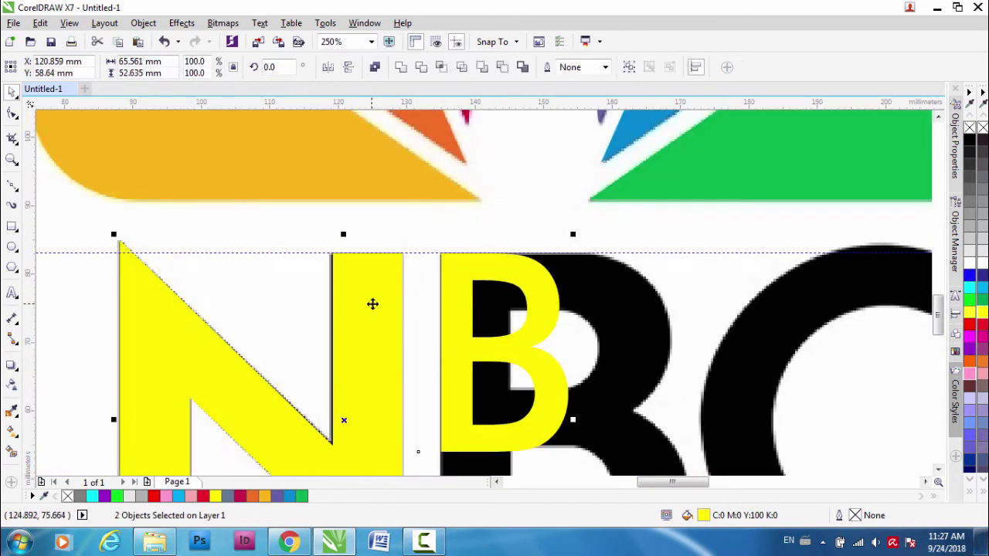
pyautogui.scroll(1, 510, 291)
pyautogui.scroll(-2, 498, 375)
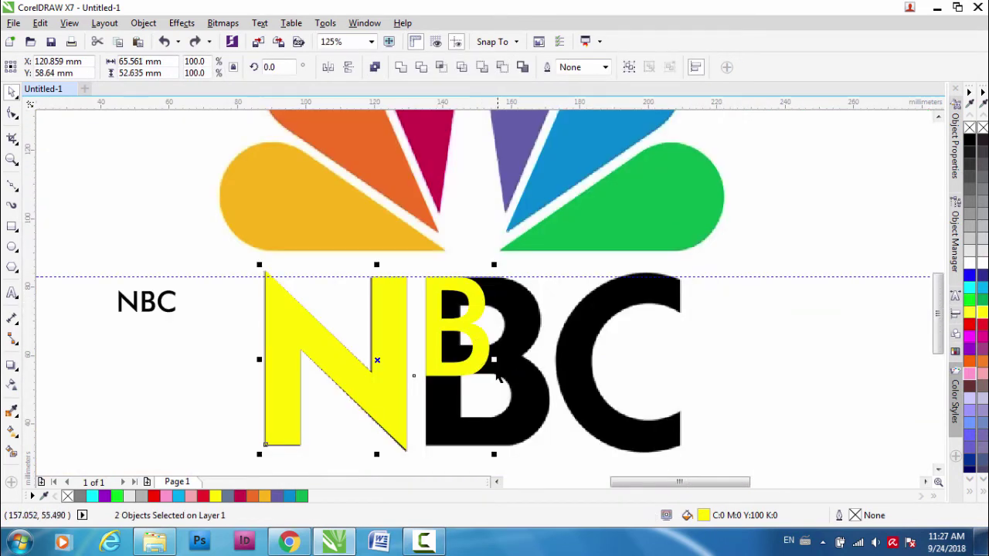
pyautogui.hotkey('ctrl', 'z')
# - Stretch the yellow B over the bitmap B to about 36 × 51 mm and convert it to curves
pyautogui.click(473, 340)
pyautogui.moveTo(494, 327); pyautogui.dragTo(554, 328)
pyautogui.moveTo(488, 380); pyautogui.dragTo(489, 456)
pyautogui.scroll(1, 485, 386)
pyautogui.moveTo(624, 266)
pyautogui.mouseDown()
pyautogui.moveTo(644, 267)
pyautogui.moveTo(610, 274)
pyautogui.mouseUp()
pyautogui.hotkey('ctrl', 'q')
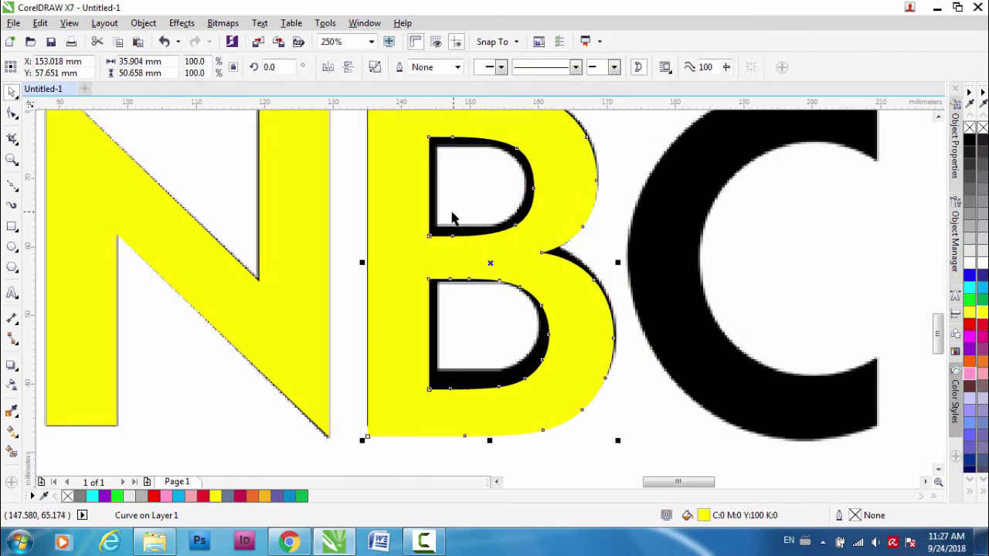
# - Nudge the top-edge nodes of the B's upper counter down to the bitmap's edge
pyautogui.scroll(1, 455, 196)
pyautogui.press('F10')
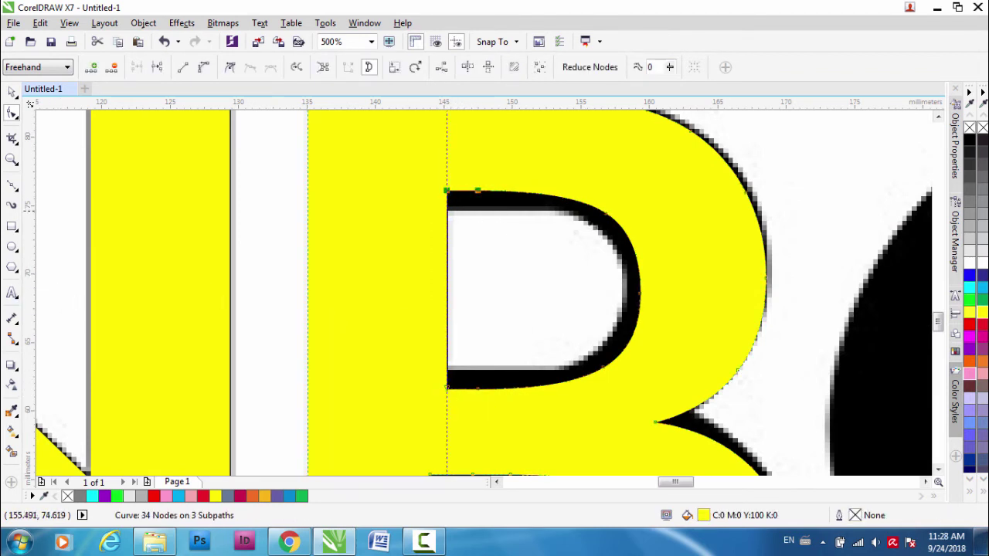
pyautogui.press('Down')
pyautogui.press('Down')
pyautogui.press('Down')
pyautogui.press('Down')
pyautogui.press('Down')
pyautogui.press('Down')
pyautogui.press('Down')
# - Reshape the upper counter's rounded upper-right corner and pull its right side inward to follow the bitmap
pyautogui.moveTo(587, 211)
pyautogui.mouseDown()
pyautogui.moveTo(629, 222)
pyautogui.moveTo(592, 221)
pyautogui.mouseUp()
pyautogui.click(583, 258)
pyautogui.click(606, 233)
pyautogui.moveTo(640, 294); pyautogui.dragTo(626, 293)
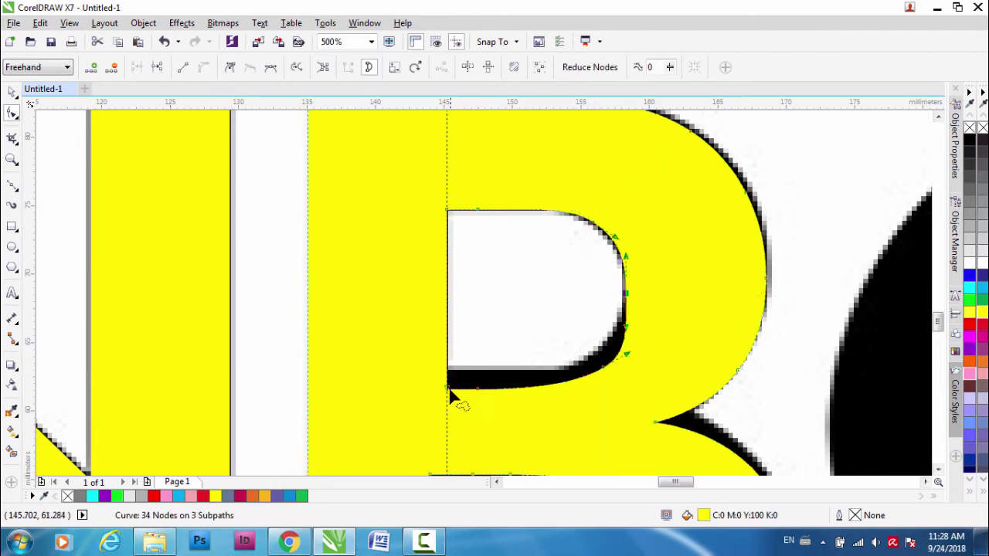
# - Raise the upper counter's bottom edge to the bitmap, reshape its lower-right curve, and delete a surplus node
pyautogui.press('Up')
pyautogui.press('Up')
pyautogui.press('Up')
pyautogui.press('Up')
pyautogui.press('Up')
pyautogui.press('Up')
pyautogui.press('Up')
pyautogui.press('Up')
pyautogui.press('Down')
pyautogui.moveTo(604, 367); pyautogui.dragTo(597, 353)
pyautogui.press('Delete')
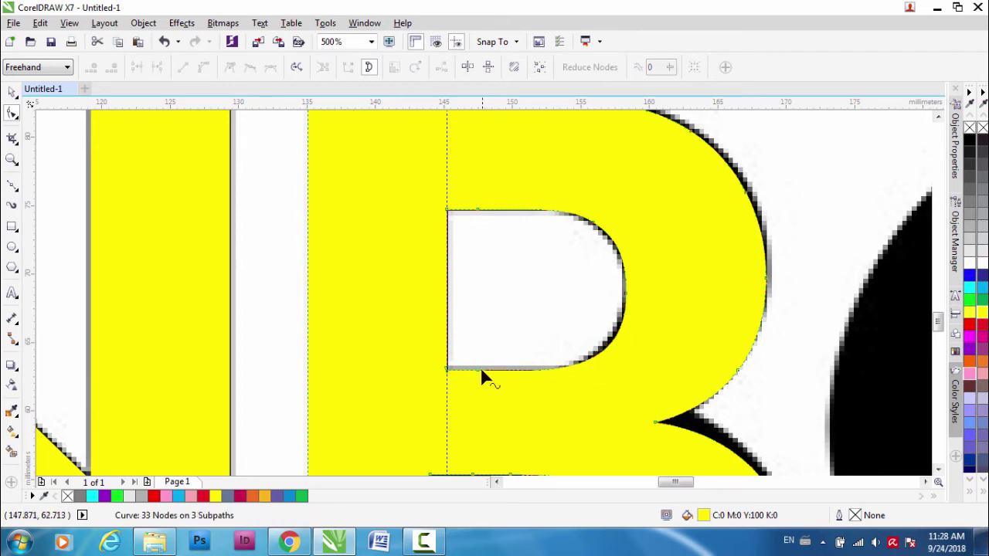
# - Move the left-edge nodes of the B's lower counter right to the vertical guideline
pyautogui.scroll(-6, 479, 280)
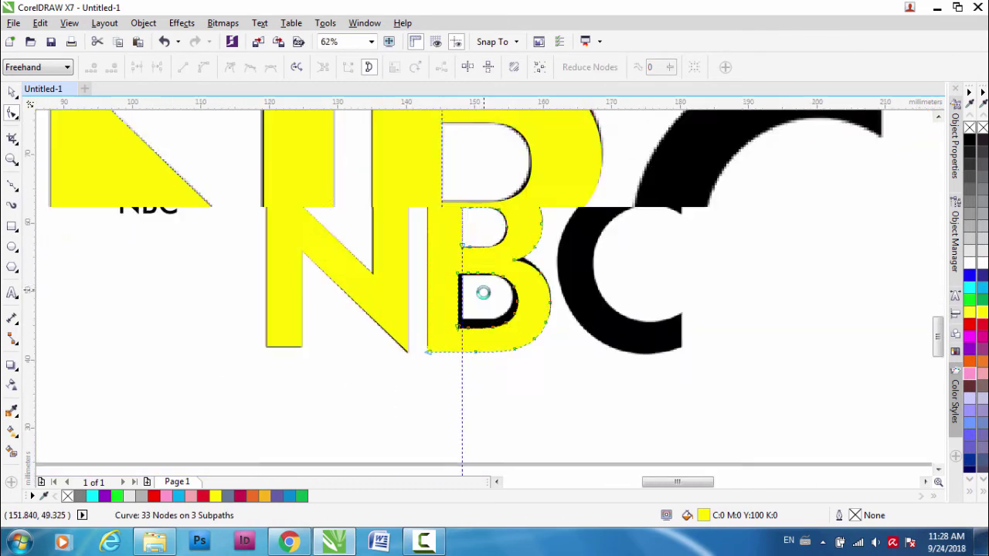
pyautogui.scroll(6, 487, 299)
pyautogui.click(378, 211)
pyautogui.keyDown('shift'); pyautogui.click(379, 430); pyautogui.keyUp('shift')
pyautogui.press('Right')
pyautogui.press('Right')
pyautogui.press('Right')
pyautogui.press('Right')
pyautogui.press('Right')
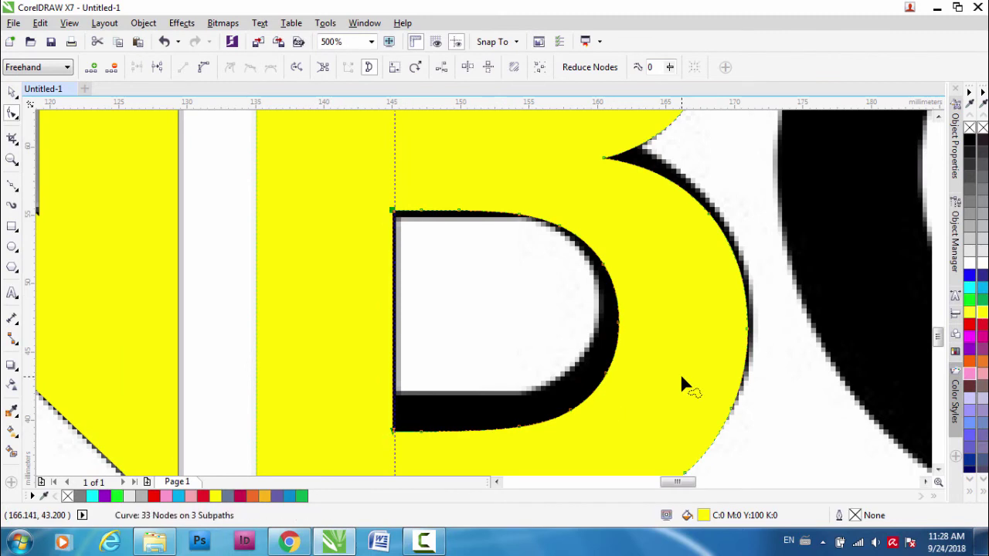
# - Nudge the bottom-edge nodes of the B's lower counter up to the bitmap's edge
pyautogui.press('Up')
pyautogui.press('Up')
pyautogui.press('Up')
pyautogui.press('Up')
pyautogui.press('Up')
pyautogui.press('Up')
pyautogui.press('Up')
pyautogui.press('Up')
pyautogui.press('Up')
pyautogui.press('Up')
pyautogui.press('Up')
pyautogui.press('Up')
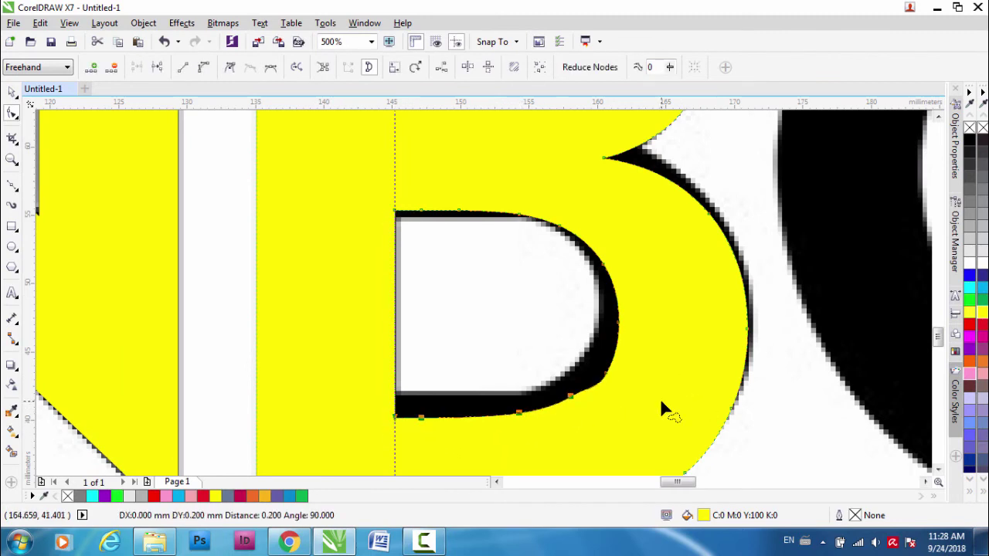
# - Adjust the lower counter's bottom curve, delete two nodes on its right side, and pull the upper-right node inward
pyautogui.moveTo(538, 397); pyautogui.dragTo(541, 393)
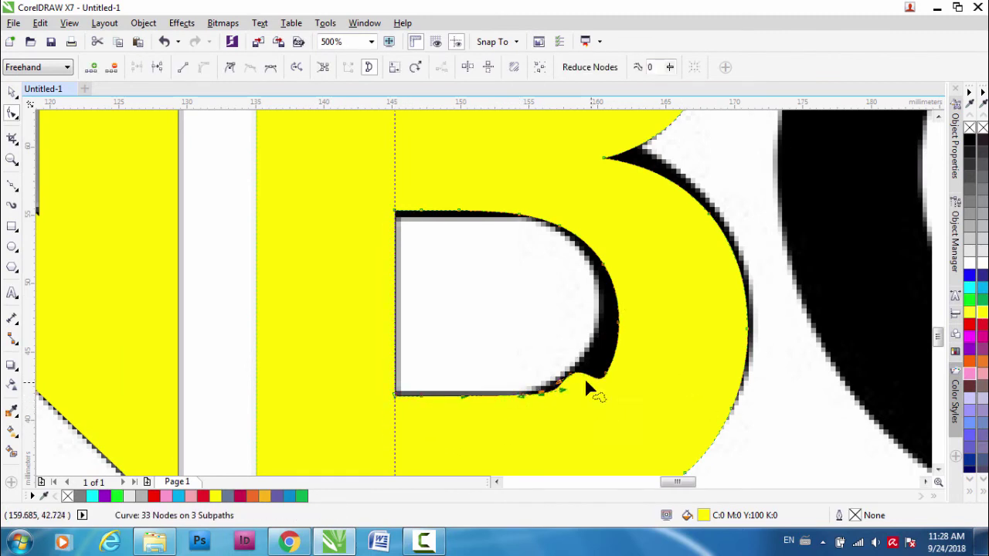
pyautogui.doubleClick(604, 375)
pyautogui.doubleClick(617, 323)
pyautogui.moveTo(602, 265); pyautogui.dragTo(596, 271)
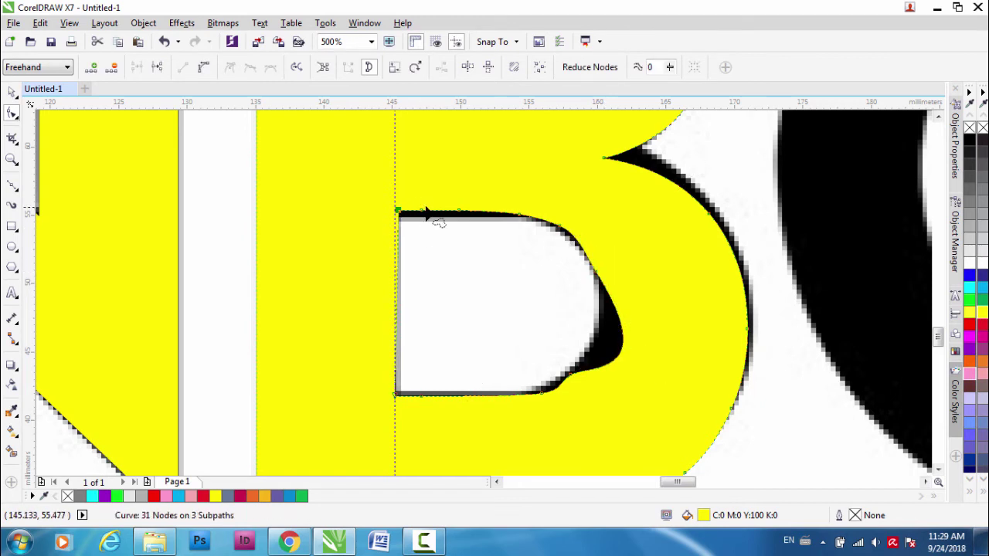
# - Nudge the top-edge nodes of the B's lower counter down to the bitmap's edge
pyautogui.press('Down')
pyautogui.press('Down')
pyautogui.press('Down')
pyautogui.press('Down')
pyautogui.press('Down')
# - Move the lower-right node of the B's lower counter inward and delete the two nodes on the counter's right side
pyautogui.click(565, 231)
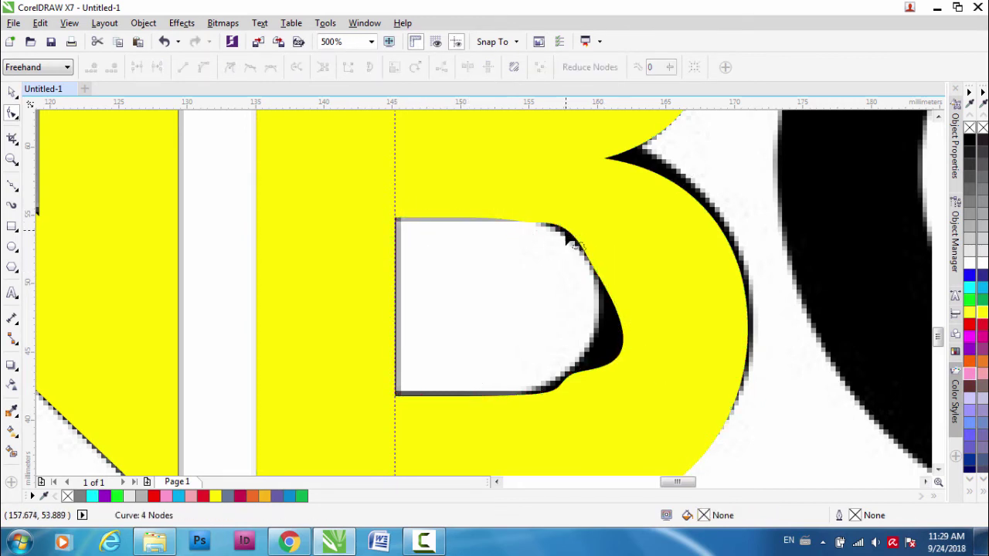
pyautogui.click(623, 341)
pyautogui.moveTo(569, 374); pyautogui.dragTo(577, 357)
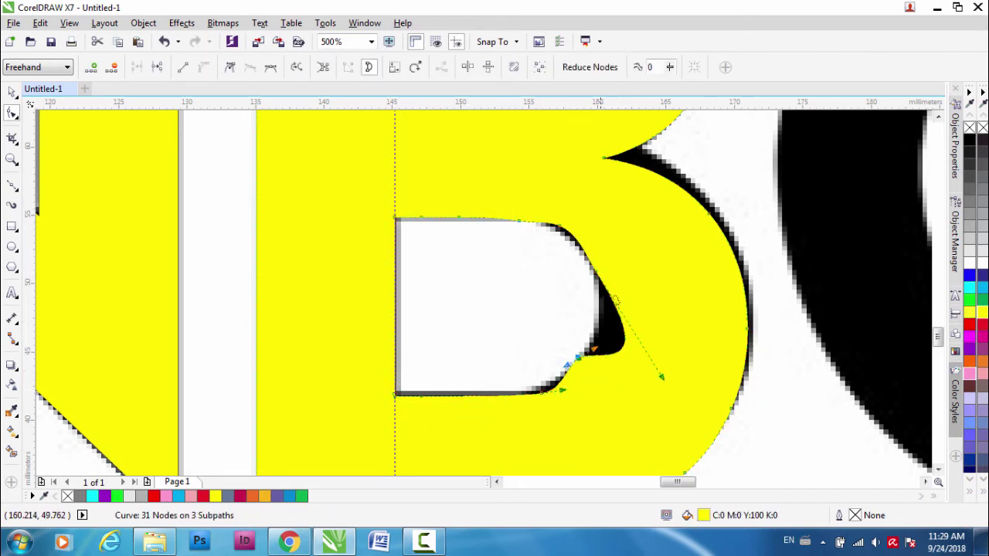
pyautogui.doubleClick(595, 272)
pyautogui.doubleClick(578, 356)
# - Adjust the curve handles on the right side of the B's lower counter to follow the bitmap's round edge
pyautogui.click(544, 392)
pyautogui.moveTo(688, 287); pyautogui.dragTo(648, 312)
pyautogui.moveTo(559, 227); pyautogui.dragTo(560, 238)
pyautogui.moveTo(646, 313); pyautogui.dragTo(636, 315)
pyautogui.moveTo(561, 390); pyautogui.dragTo(515, 399)
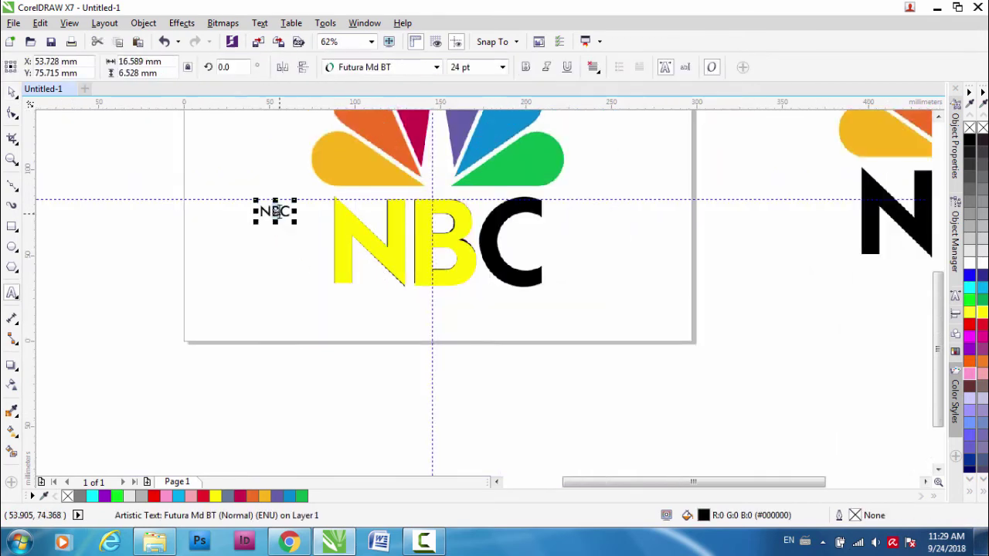
# - Reduce the small NBC text beside the logo to the letter C and fill it yellow
pyautogui.click(279, 213)
pyautogui.press('BackSpace')
pyautogui.press('BackSpace')
pyautogui.scroll(1, 542, 198)
pyautogui.click(969, 312)
# - Enlarge the yellow C to about 36 mm wide and move it over the bitmap's C
pyautogui.moveTo(490, 268); pyautogui.dragTo(684, 137)
pyautogui.scroll(-1, 514, 281)
pyautogui.scroll(1, 483, 286)
pyautogui.scroll(1, 484, 288)
pyautogui.scroll(-1, 673, 413)
pyautogui.moveTo(506, 115); pyautogui.dragTo(490, 153)
pyautogui.scroll(1, 378, 201)
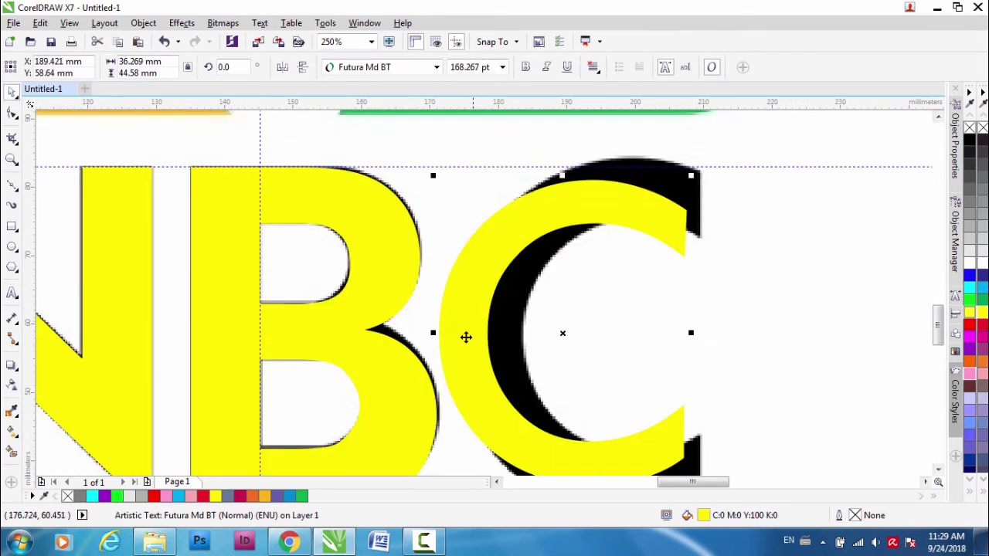
# - Align the yellow C with the left edge of the bitmap's C and stretch it to about 54 mm high
pyautogui.moveTo(464, 337); pyautogui.dragTo(476, 342)
pyautogui.scroll(-1, 728, 233)
pyautogui.scroll(1, 426, 271)
pyautogui.moveTo(447, 279); pyautogui.dragTo(454, 265)
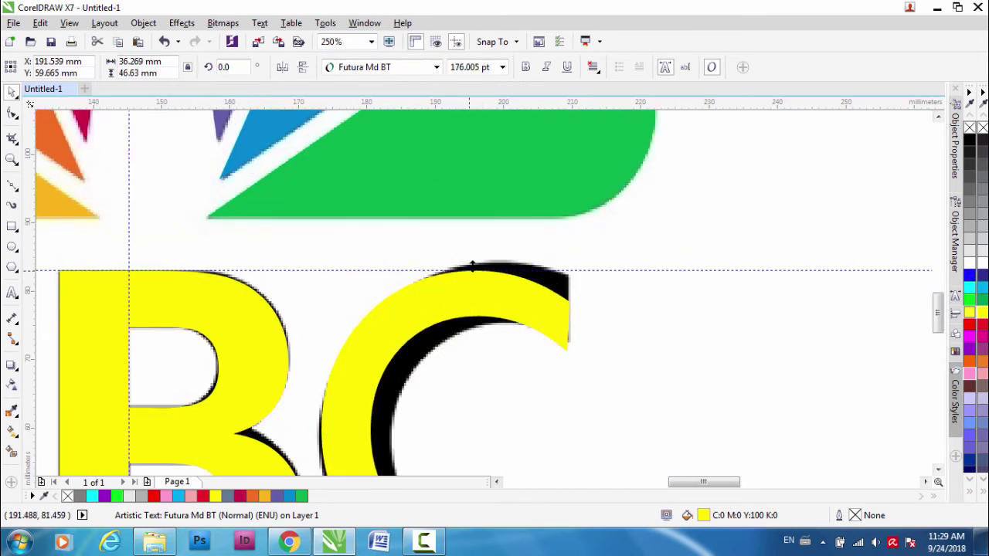
pyautogui.scroll(-1, 472, 265)
pyautogui.scroll(1, 492, 427)
pyautogui.moveTo(439, 355); pyautogui.dragTo(456, 407)
pyautogui.scroll(-1, 459, 402)
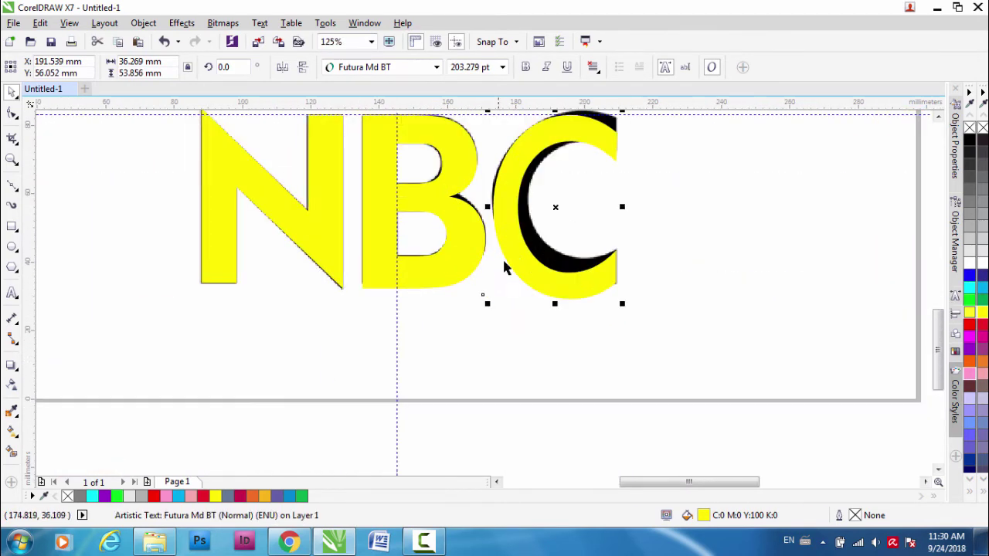
# - Widen the yellow C to about 41 mm, reposition it, and reduce its height to about 52 mm
pyautogui.moveTo(512, 203); pyautogui.dragTo(487, 199)
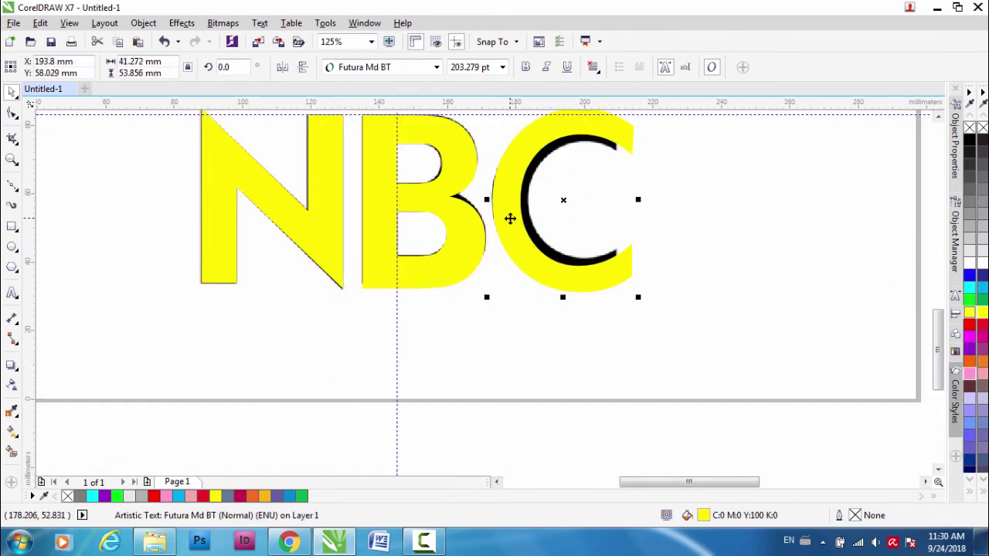
pyautogui.scroll(-1, 446, 372)
pyautogui.scroll(1, 492, 318)
pyautogui.moveTo(516, 158); pyautogui.dragTo(518, 162)
pyautogui.moveTo(516, 353); pyautogui.dragTo(516, 350)
pyautogui.scroll(-1, 513, 291)
pyautogui.scroll(1, 506, 284)
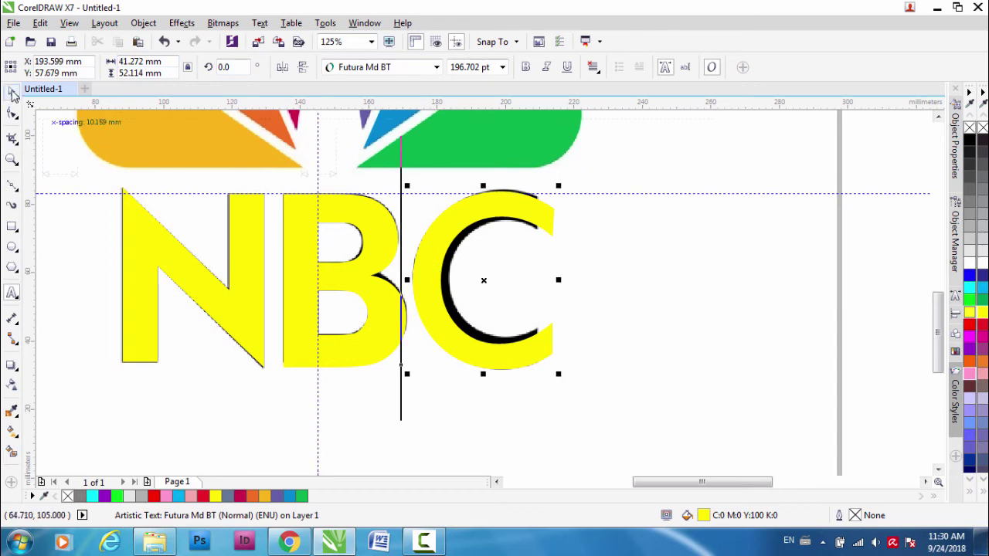
# - Convert the yellow C to curves
pyautogui.hotkey('ctrl', 'q')
pyautogui.scroll(1, 488, 270)
pyautogui.scroll(-1, 480, 418)
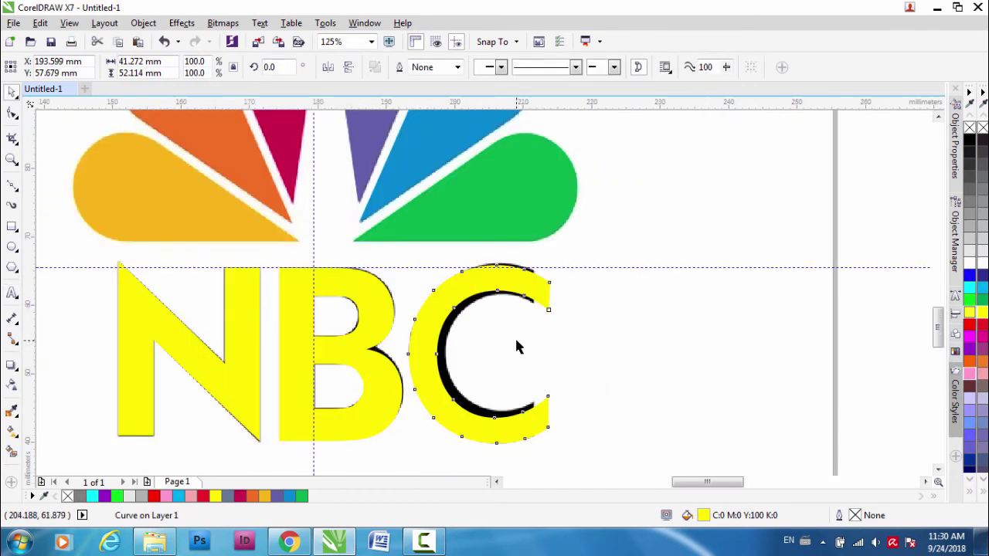
# - Draw a rectangle from the right end of the bitmap's C outward and cut it out of the yellow C
pyautogui.scroll(1, 547, 386)
pyautogui.click(12, 226)
pyautogui.moveTo(644, 112)
pyautogui.mouseDown()
pyautogui.moveTo(521, 489)
pyautogui.moveTo(520, 446)
pyautogui.mouseUp()
pyautogui.click(12, 92)
pyautogui.keyDown('shift'); pyautogui.click(348, 347); pyautogui.keyUp('shift')
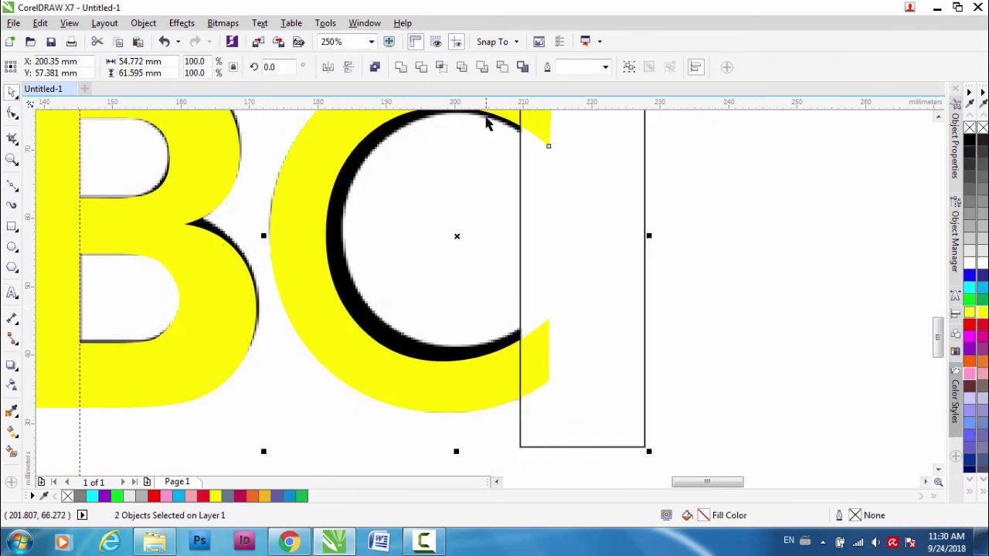
pyautogui.click(502, 68)
# - Nudge the nodes on the C's upper outer edge up to the bitmap's edge and fine-tune the topmost node
pyautogui.scroll(-1, 536, 377)
pyautogui.scroll(1, 542, 204)
pyautogui.scroll(1, 431, 207)
pyautogui.click(12, 113)
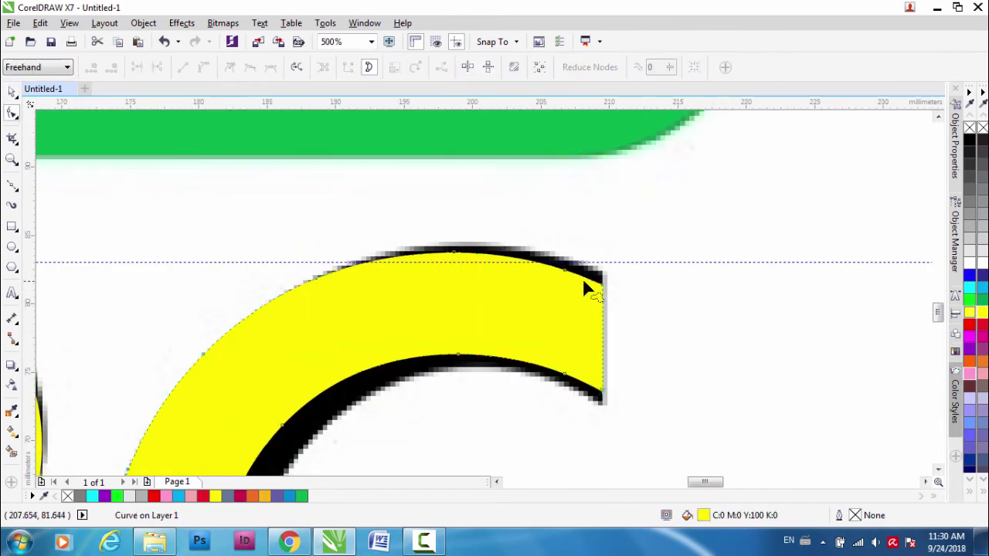
pyautogui.click(566, 270)
pyautogui.press('Up')
pyautogui.press('Up')
pyautogui.press('Up')
pyautogui.press('Up')
pyautogui.press('Up')
pyautogui.press('Up')
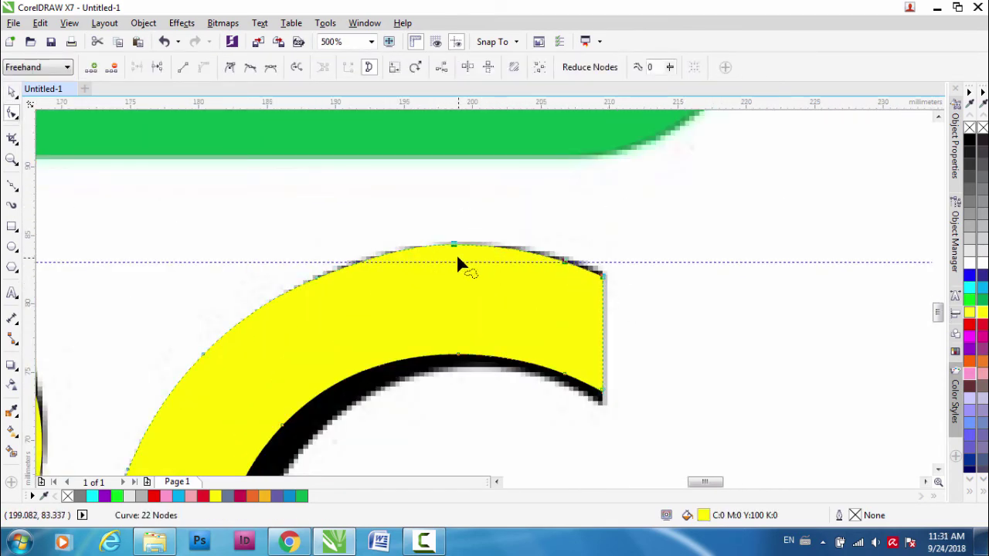
pyautogui.click(454, 245)
pyautogui.moveTo(454, 244); pyautogui.dragTo(457, 248)
# - Nudge the nodes on the C's upper inner edge down to the bitmap's edge
pyautogui.press('Down')
pyautogui.press('Down')
pyautogui.press('Down')
pyautogui.press('Down')
pyautogui.press('Down')
pyautogui.press('Down')
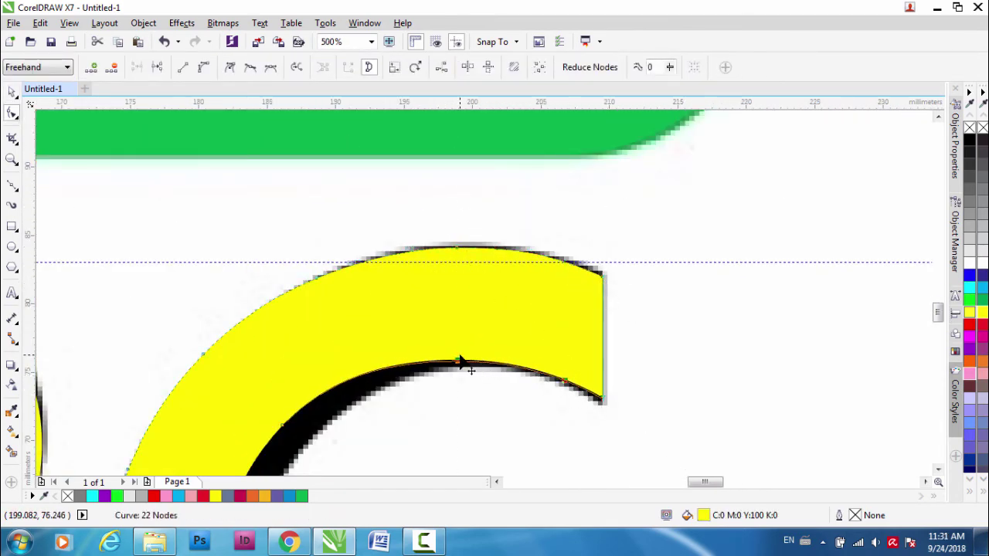
# - Move the C's inner left node right to the bitmap's edge and delete the curve nodes above and below it
pyautogui.scroll(-2, 460, 355)
pyautogui.scroll(1, 470, 313)
pyautogui.moveTo(500, 305); pyautogui.dragTo(510, 305)
pyautogui.click(529, 215)
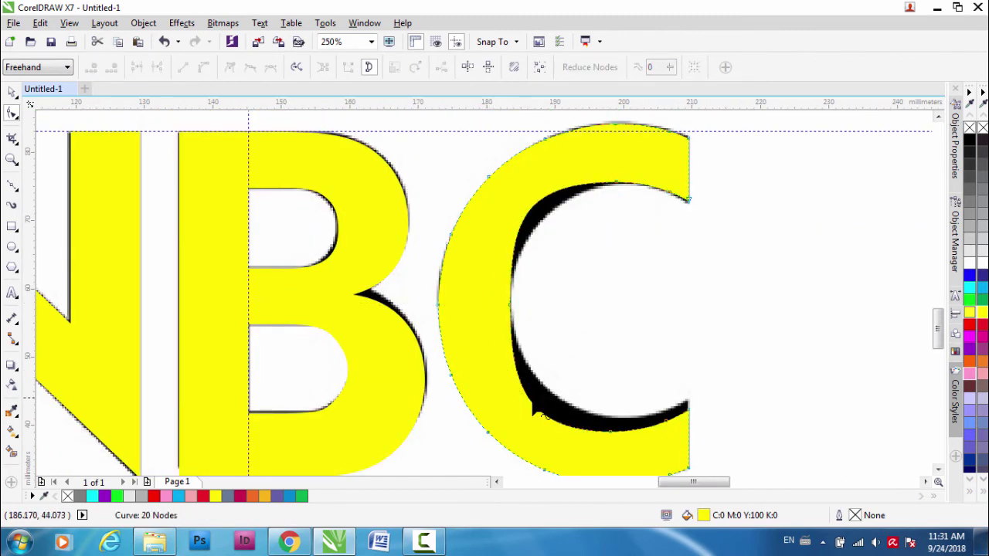
# - Raise the inner corner node of the C's lower end to the bitmap and delete two nodes along the lower inner curve
pyautogui.moveTo(688, 410); pyautogui.dragTo(689, 400)
pyautogui.doubleClick(666, 421)
pyautogui.doubleClick(611, 432)
# - Reshape the C's inner curve with its node handles and shift its top inner node right to match the bitmap
pyautogui.click(509, 306)
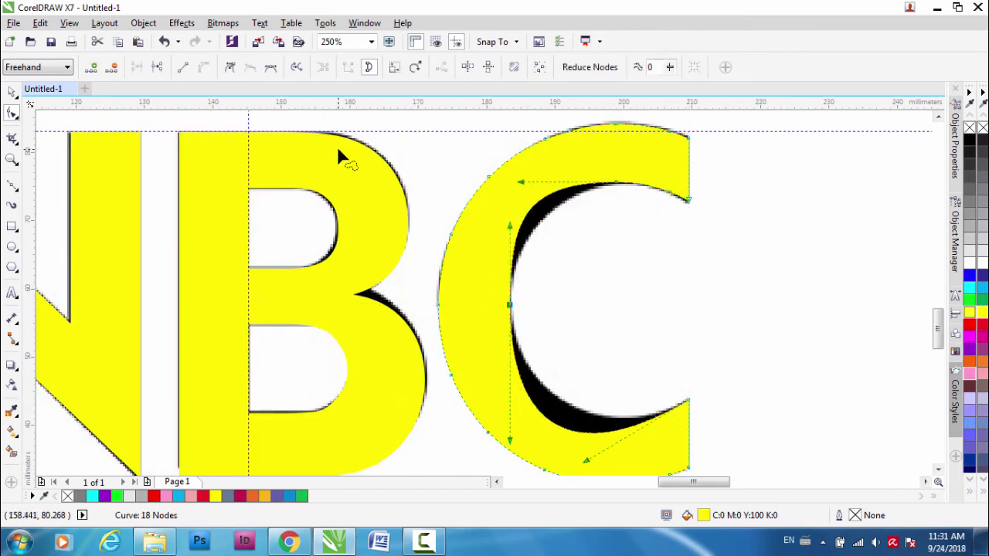
pyautogui.click(510, 442)
pyautogui.moveTo(512, 380); pyautogui.dragTo(507, 365)
pyautogui.moveTo(521, 183); pyautogui.dragTo(564, 196)
pyautogui.scroll(2, 634, 184)
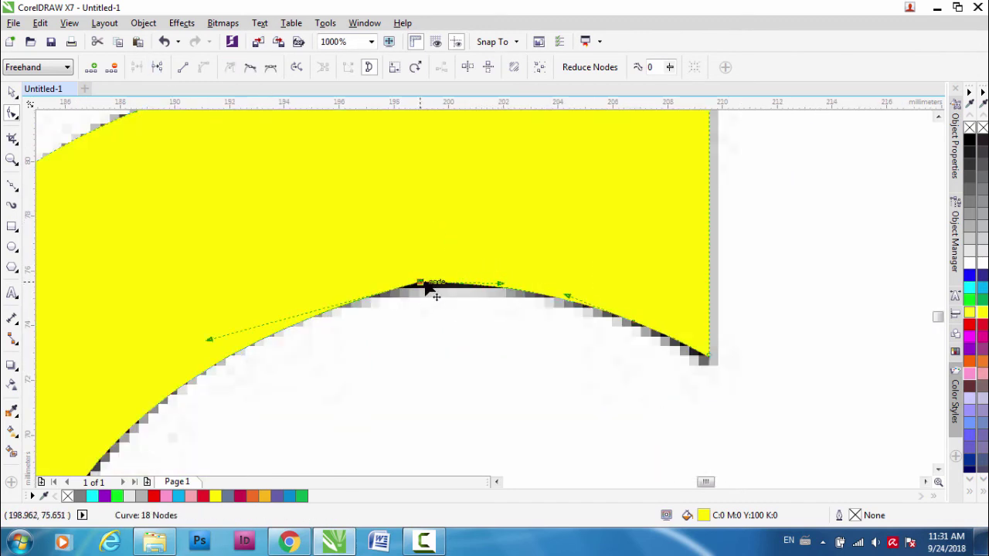
pyautogui.moveTo(430, 287); pyautogui.dragTo(454, 291)
pyautogui.moveTo(229, 337); pyautogui.dragTo(218, 307)
# - Move the node of the notch between the B's bowls right to the bitmap's corner and delete the lower bowl's upper-right node
pyautogui.scroll(-3, 473, 288)
pyautogui.click(135, 217)
pyautogui.scroll(2, 309, 315)
pyautogui.click(514, 271)
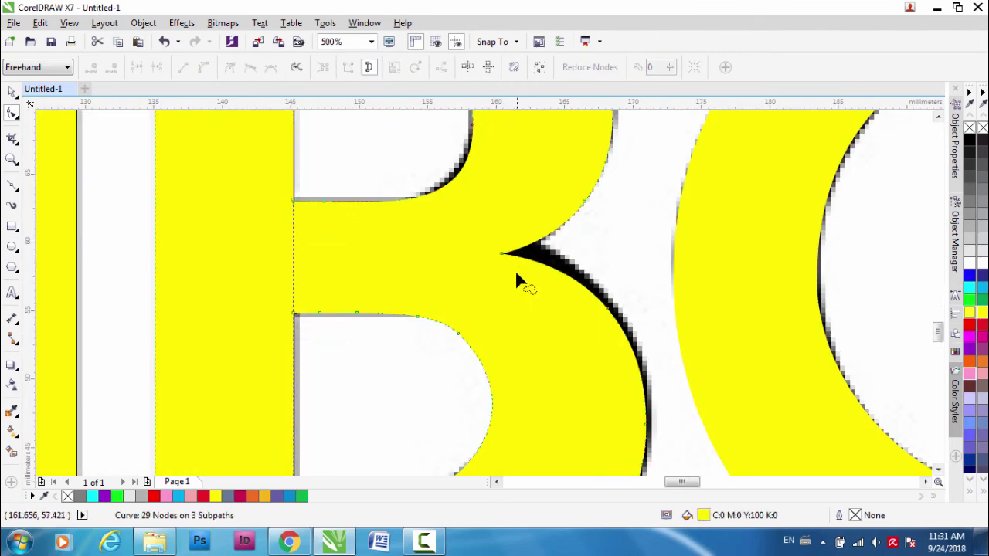
pyautogui.moveTo(504, 252); pyautogui.dragTo(538, 243)
pyautogui.doubleClick(607, 308)
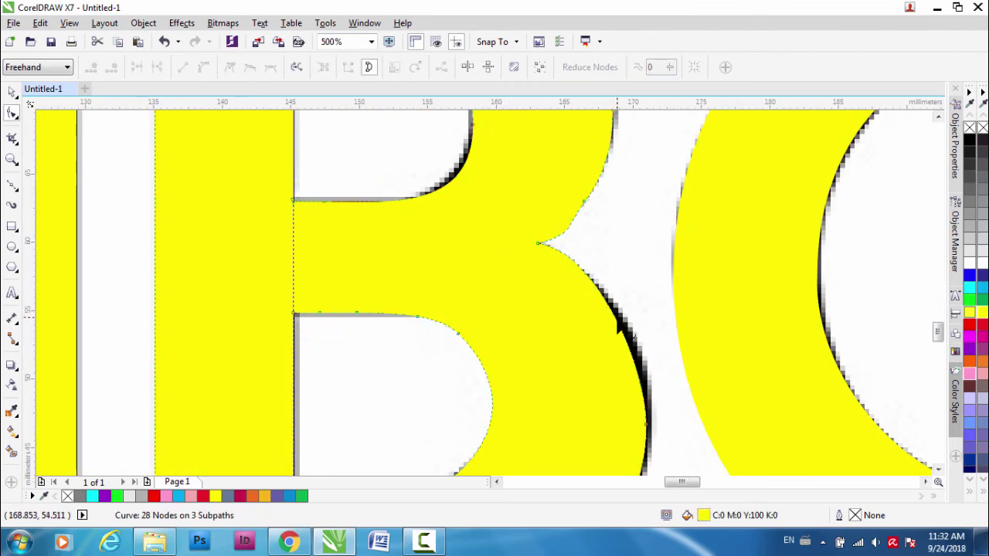
# - Adjust the curves above and below the B's notch to follow the bitmap's bowls
pyautogui.scroll(-1, 628, 343)
pyautogui.click(500, 333)
pyautogui.moveTo(474, 248); pyautogui.dragTo(503, 253)
pyautogui.press('space')
pyautogui.press('space')
pyautogui.scroll(2, 442, 232)
pyautogui.click(454, 283)
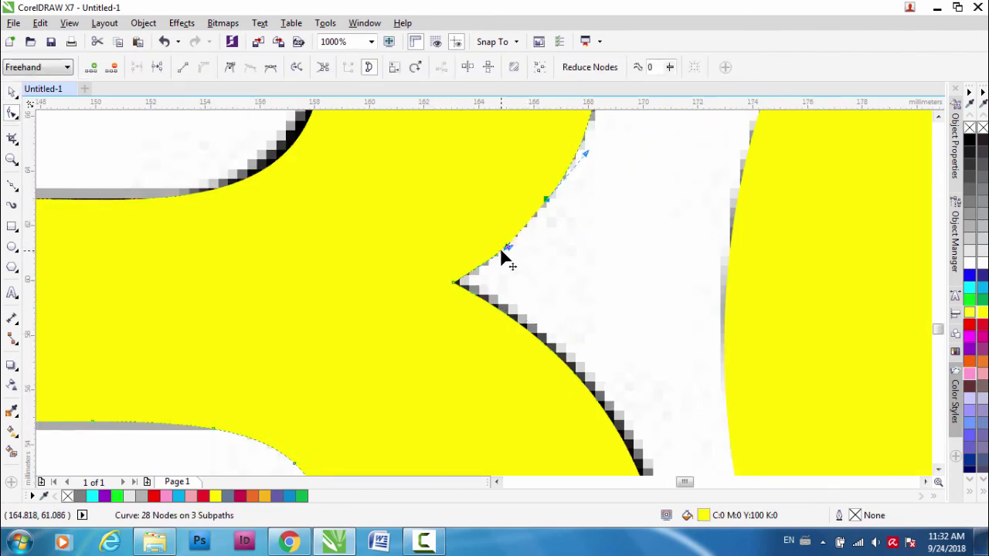
pyautogui.scroll(-2, 473, 291)
pyautogui.click(475, 289)
# - Move the tracing bitmap out from under the vector logo to the empty area at the page's lower right
pyautogui.click(12, 92)
pyautogui.scroll(-2, 550, 280)
pyautogui.click(555, 343)
pyautogui.scroll(-1, 553, 341)
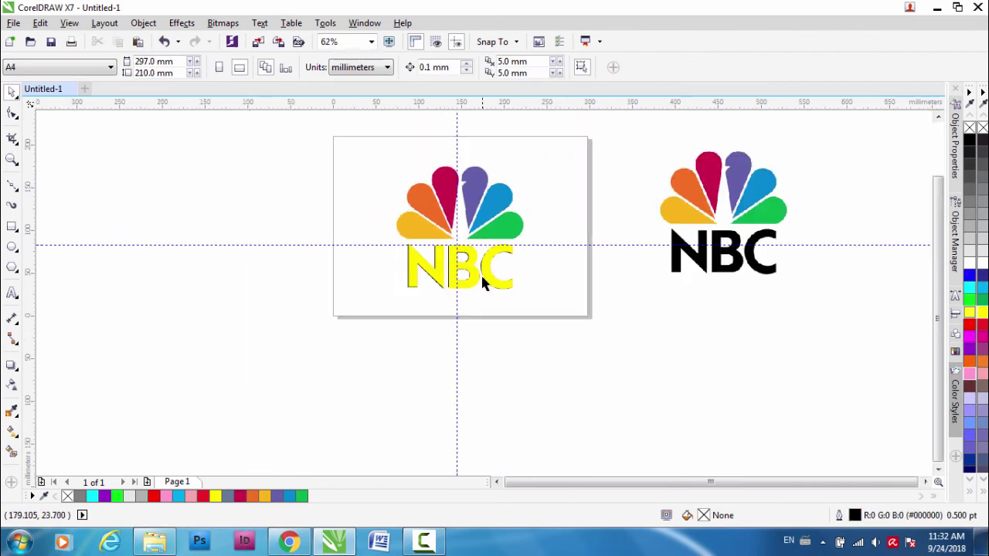
pyautogui.scroll(1, 484, 289)
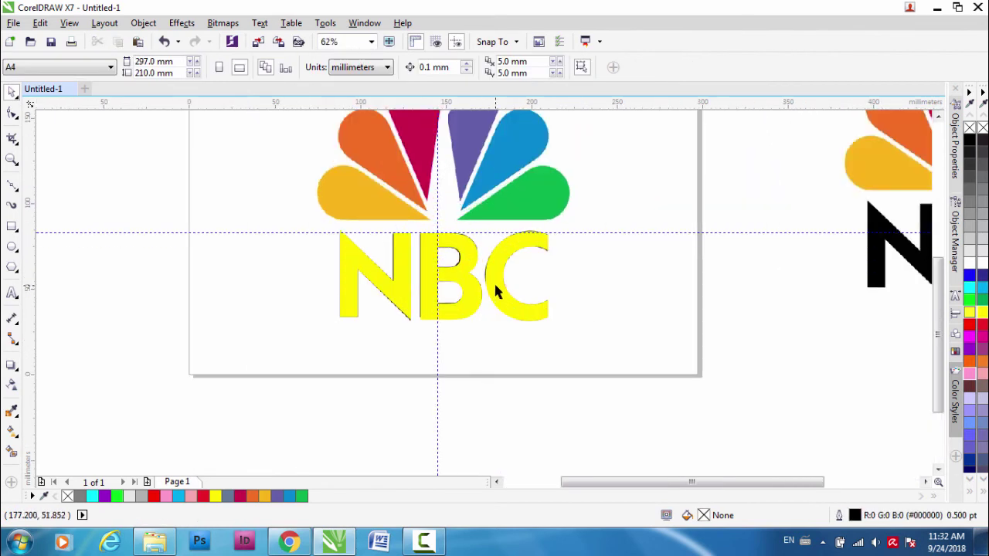
pyautogui.click(479, 231)
pyautogui.moveTo(476, 225); pyautogui.dragTo(717, 461)
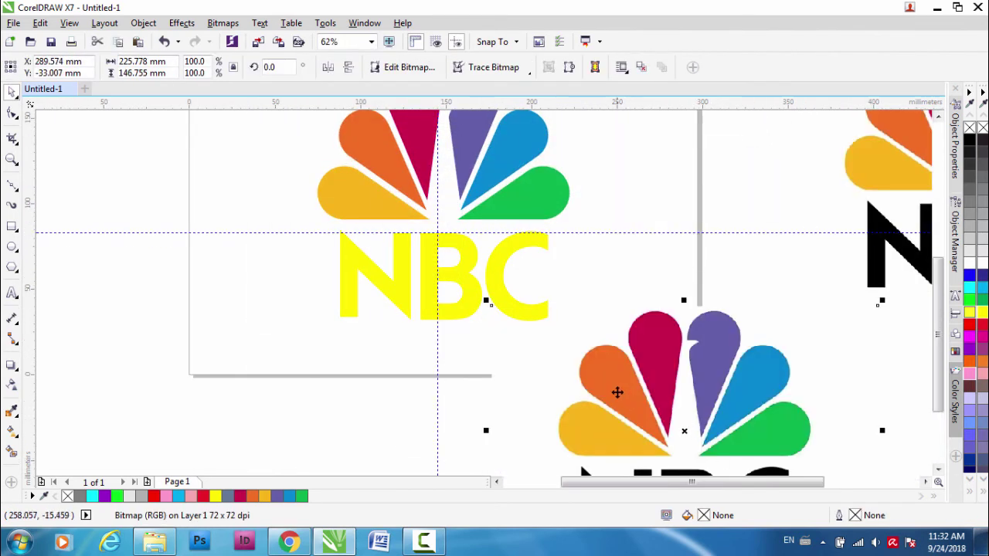
pyautogui.scroll(-1, 617, 392)
pyautogui.moveTo(519, 312); pyautogui.dragTo(619, 352)
# - Fill the letters C, B and N with black (C:0 M:0 Y:0 K:100)
pyautogui.click(429, 245)
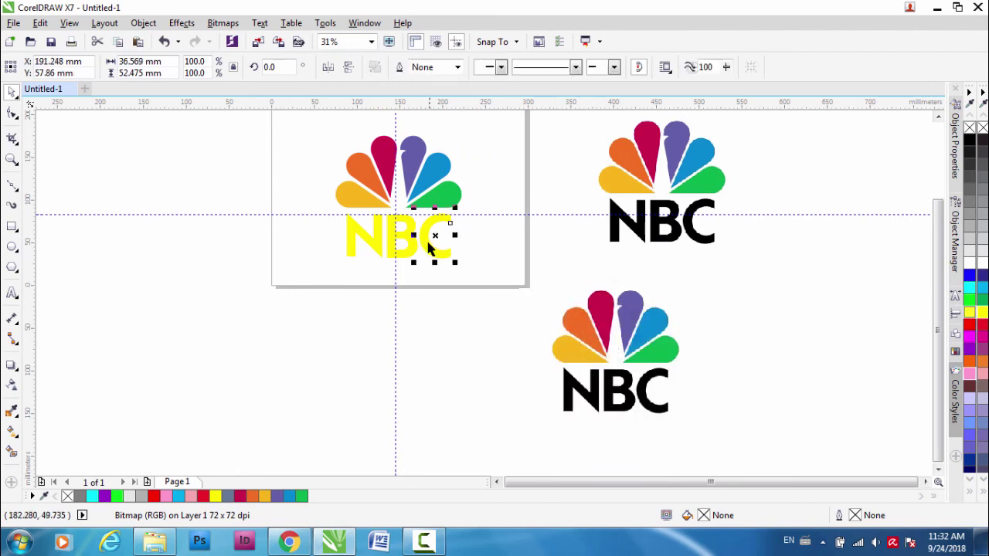
pyautogui.click(982, 145)
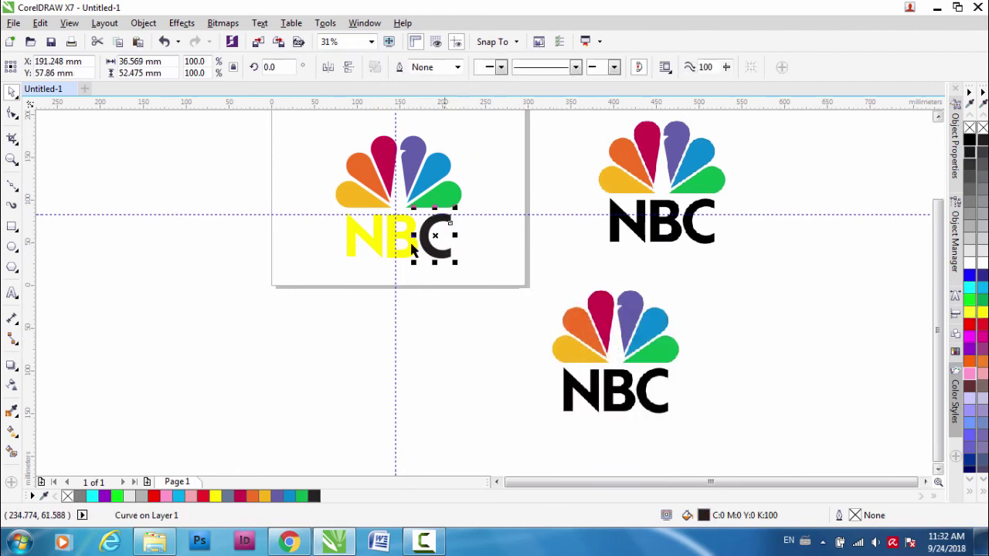
pyautogui.click(405, 239)
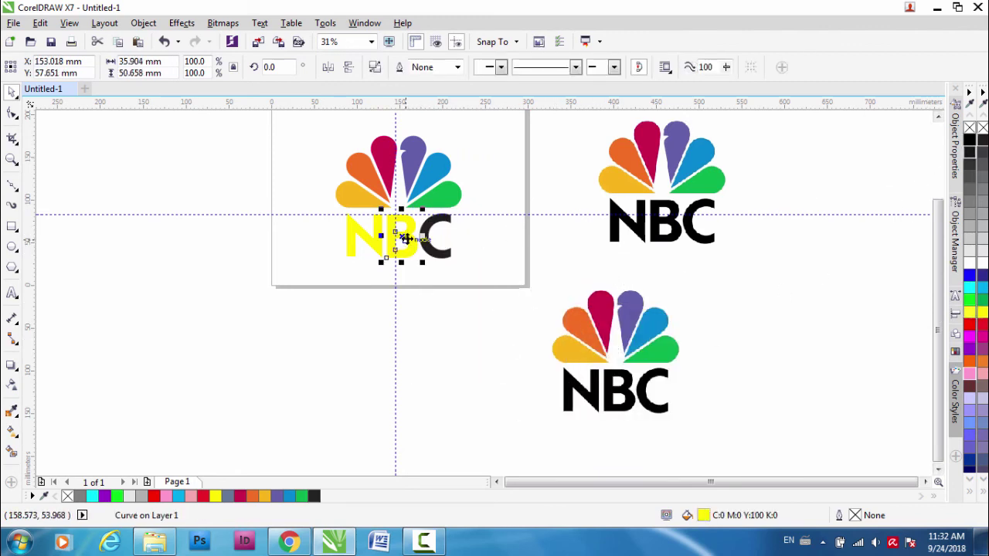
pyautogui.hotkey('ctrl', 'r')
pyautogui.click(375, 249)
pyautogui.hotkey('ctrl', 'r')
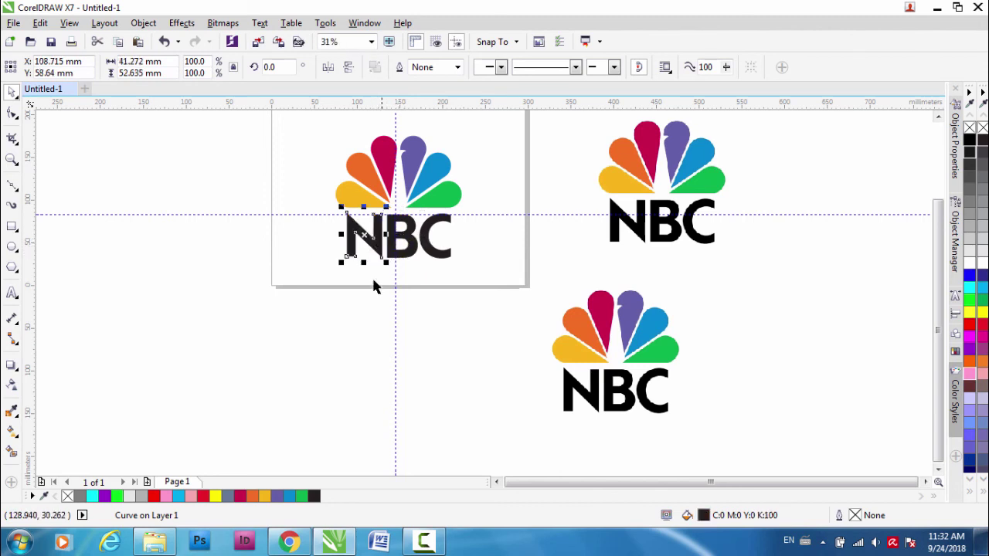
pyautogui.click(374, 281)
# - Delete the vertical and horizontal guidelines
pyautogui.scroll(1, 396, 154)
pyautogui.click(483, 263)
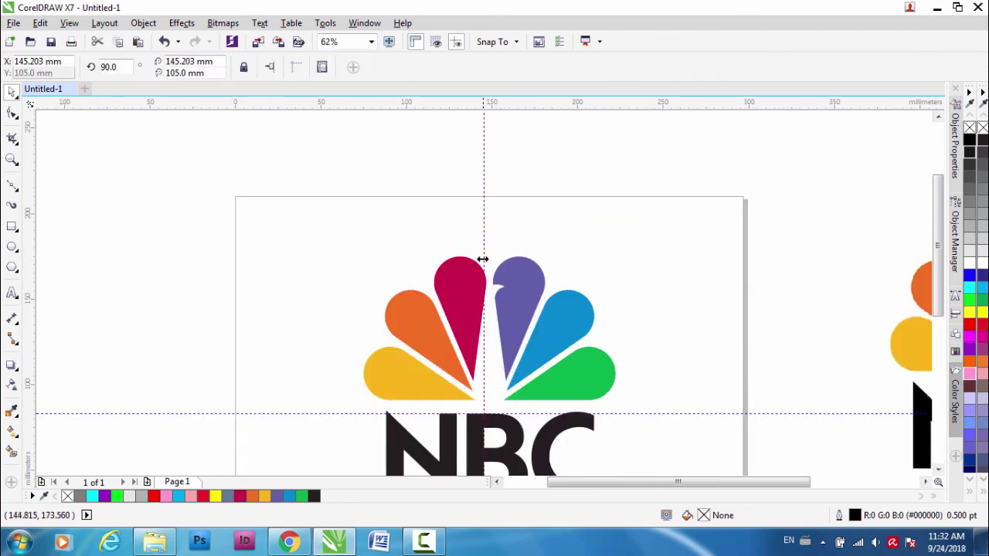
pyautogui.press('Delete')
pyautogui.scroll(-1, 468, 313)
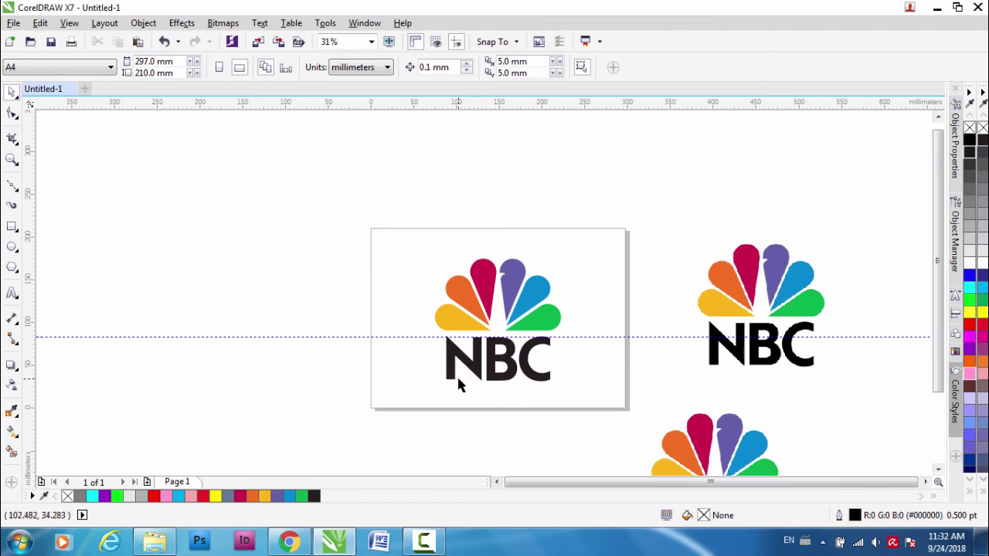
pyautogui.click(426, 336)
pyautogui.press('Delete')
# - Move both bitmap copies of the logo farther right, away from the page
pyautogui.scroll(-1, 448, 230)
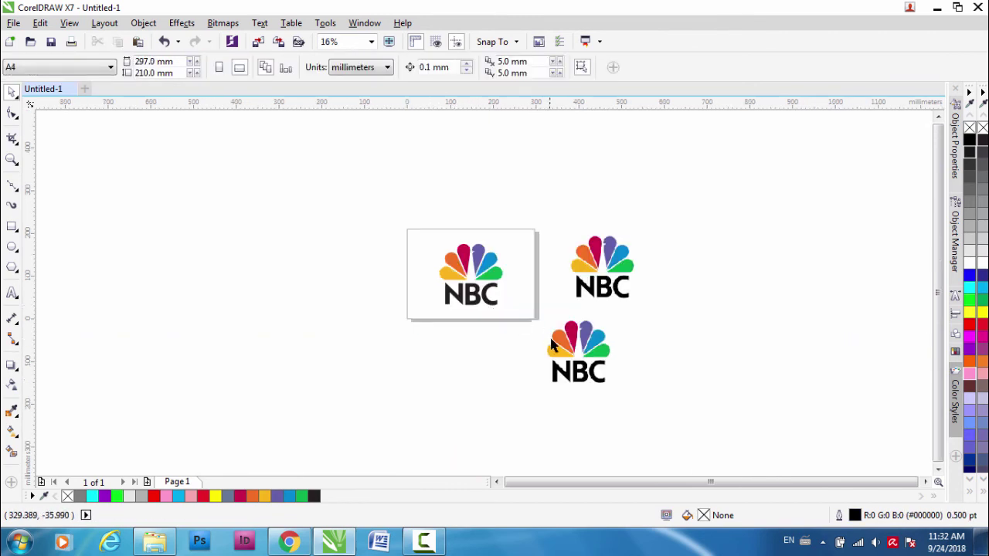
pyautogui.click(576, 355)
pyautogui.moveTo(646, 348); pyautogui.dragTo(720, 349)
pyautogui.moveTo(602, 267); pyautogui.dragTo(791, 265)
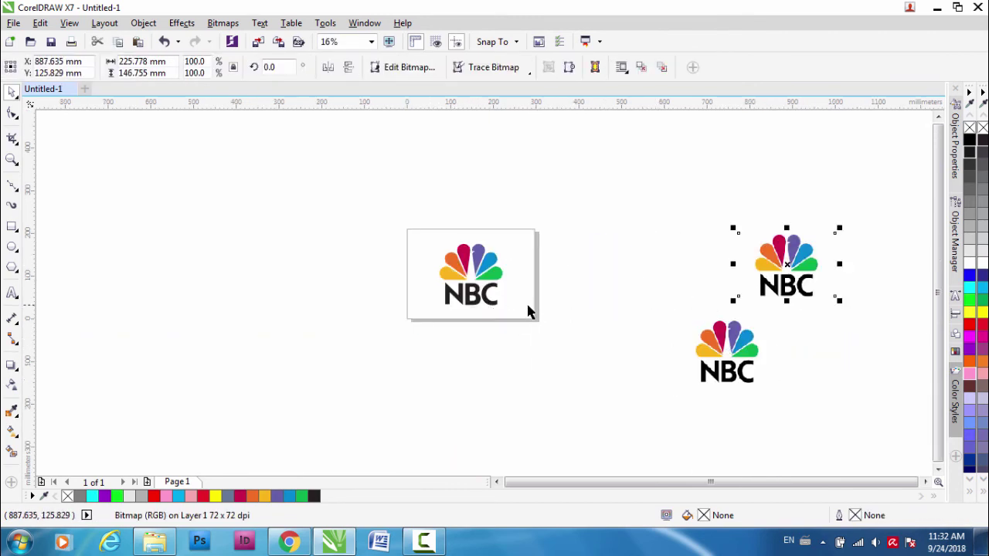
# - Examine the edges of the vector feathers and NBC letters up close and as a whole
pyautogui.scroll(1, 477, 287)
pyautogui.scroll(3, 482, 292)
pyautogui.click(505, 198)
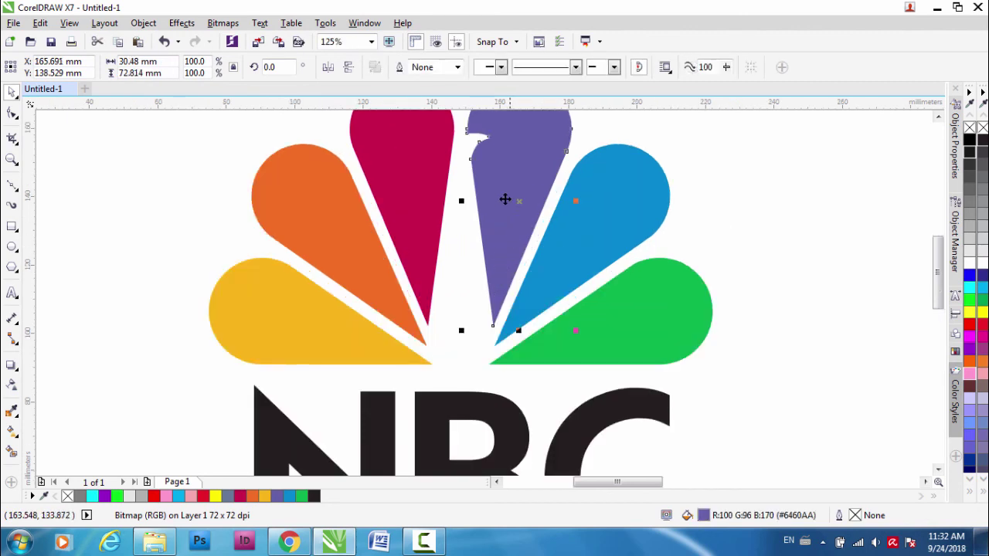
pyautogui.scroll(2, 483, 292)
pyautogui.scroll(-1, 483, 292)
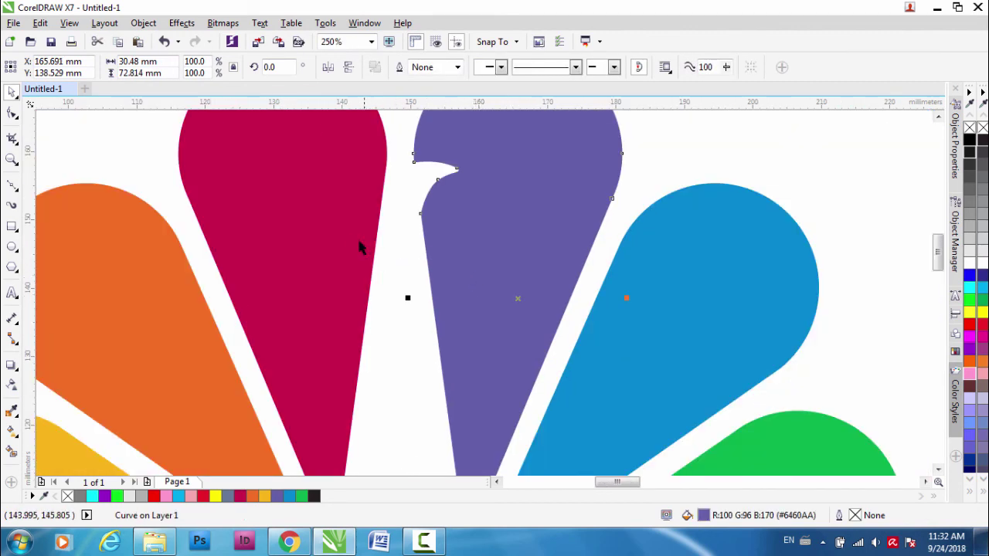
pyautogui.scroll(1, 312, 251)
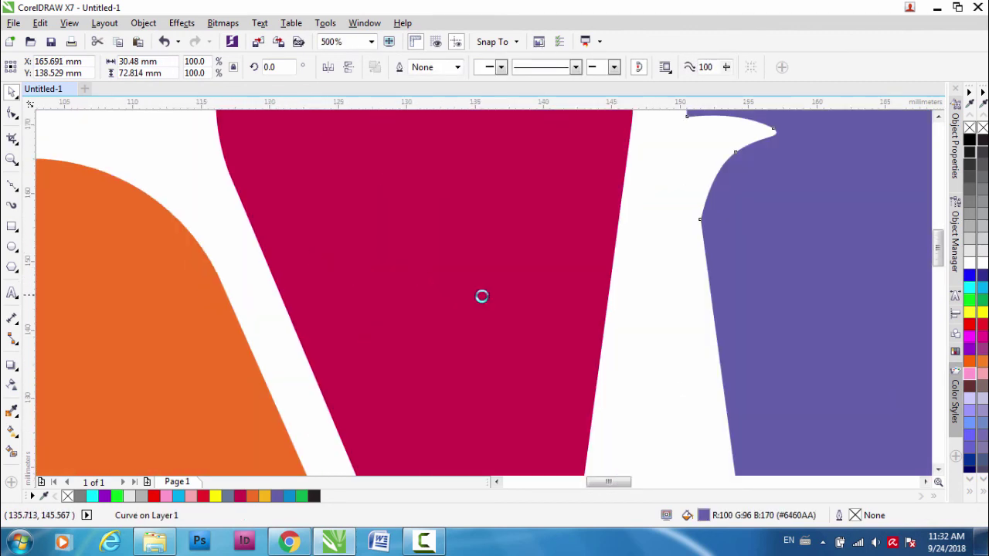
pyautogui.scroll(-3, 481, 289)
pyautogui.scroll(-2, 484, 297)
pyautogui.scroll(3, 482, 290)
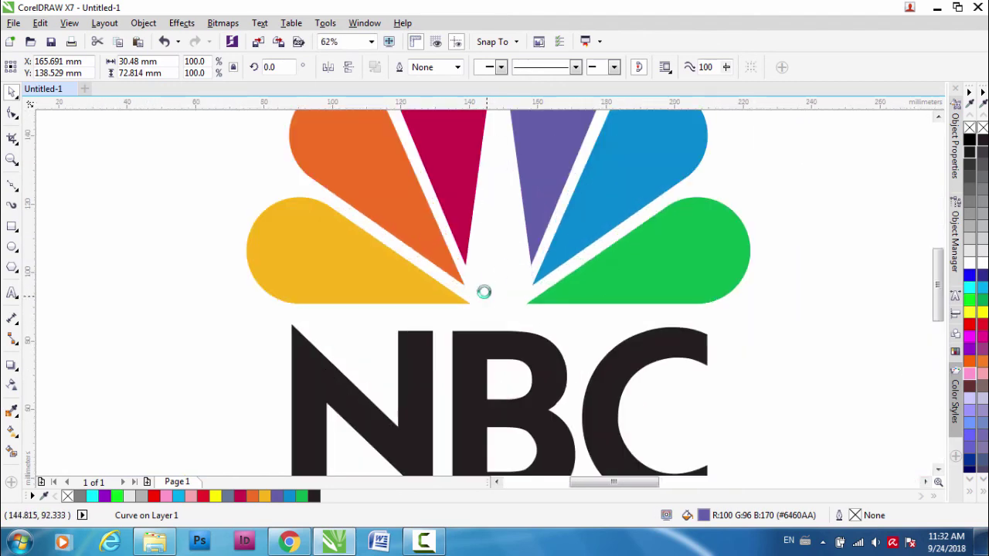
pyautogui.scroll(-1, 494, 294)
pyautogui.click(666, 272)
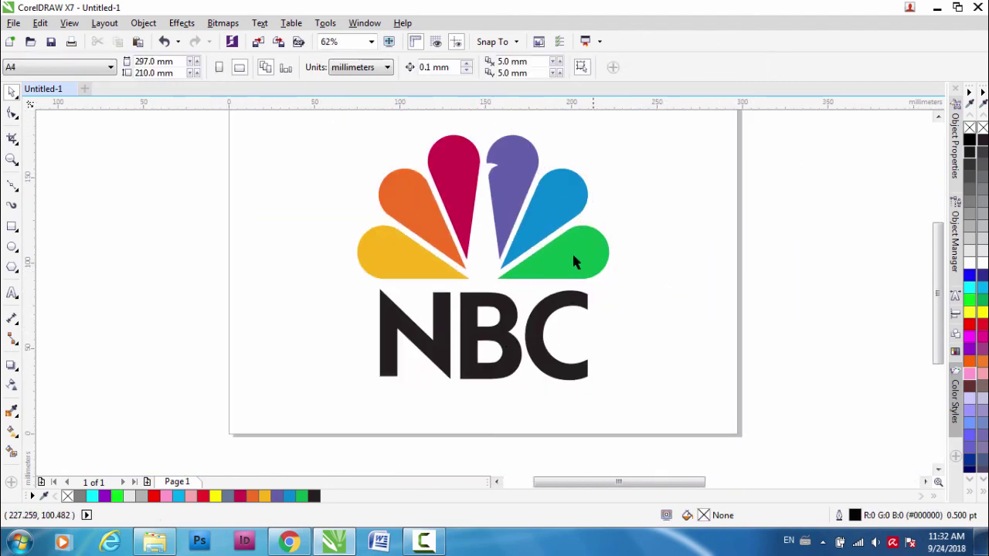
# - Select the coloured feathers and the letters N, B and C one by one to check them as separate objects
pyautogui.click(542, 214)
pyautogui.click(506, 196)
pyautogui.click(462, 187)
pyautogui.click(415, 210)
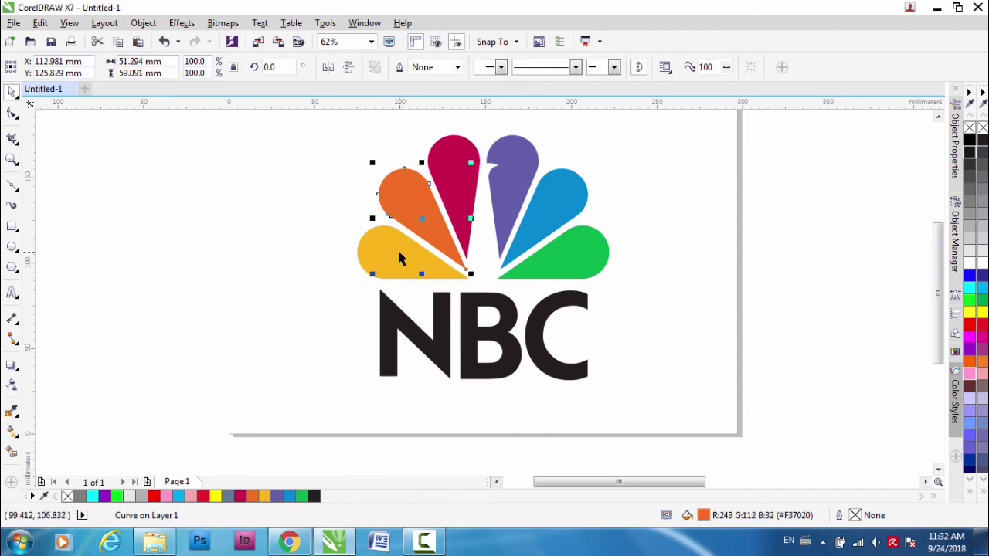
pyautogui.click(400, 251)
pyautogui.click(442, 344)
pyautogui.click(493, 345)
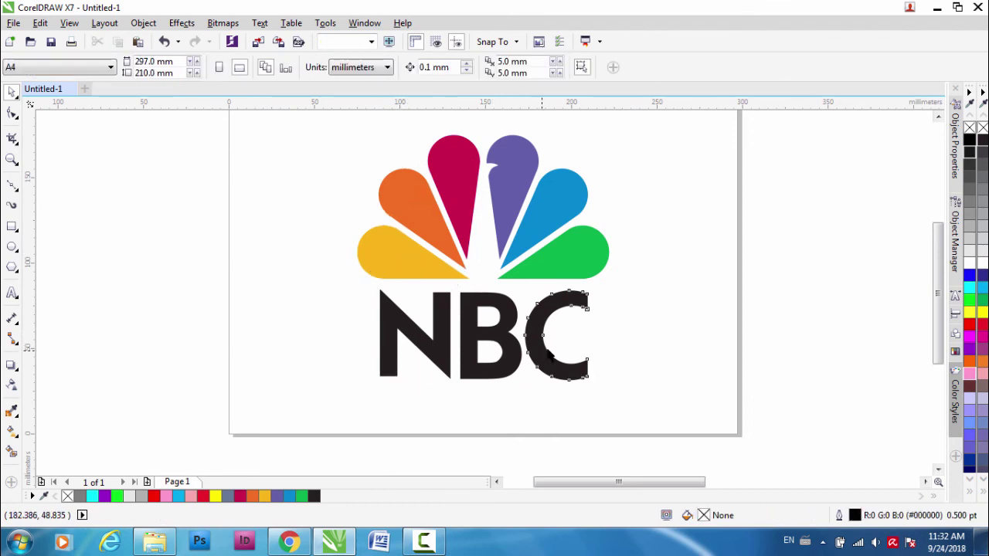
pyautogui.click(540, 350)
# - Inspect the finished logo up close, fit the whole page in view and clear the selection of the letter C
pyautogui.scroll(-2, 559, 339)
pyautogui.scroll(2, 469, 253)
pyautogui.scroll(-1, 488, 301)
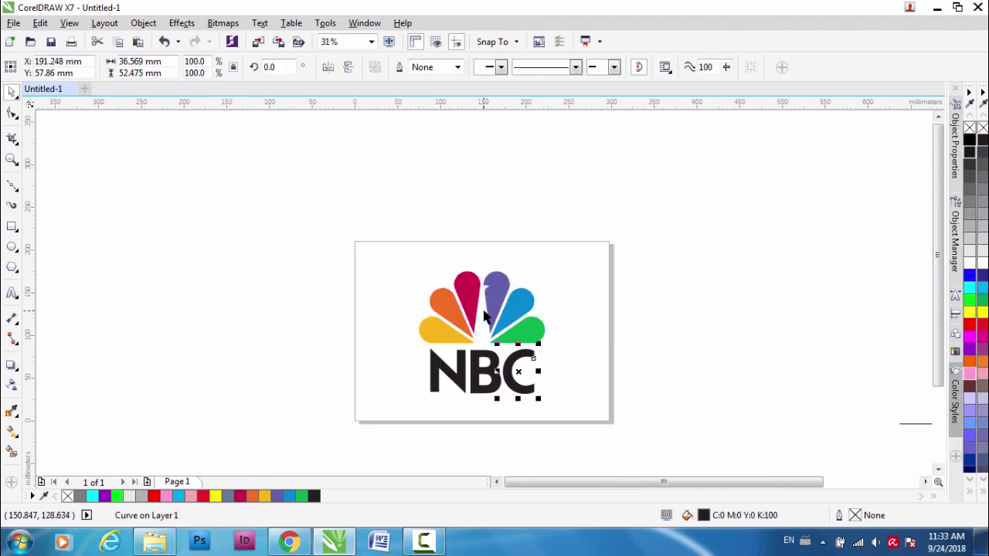
pyautogui.scroll(2, 485, 298)
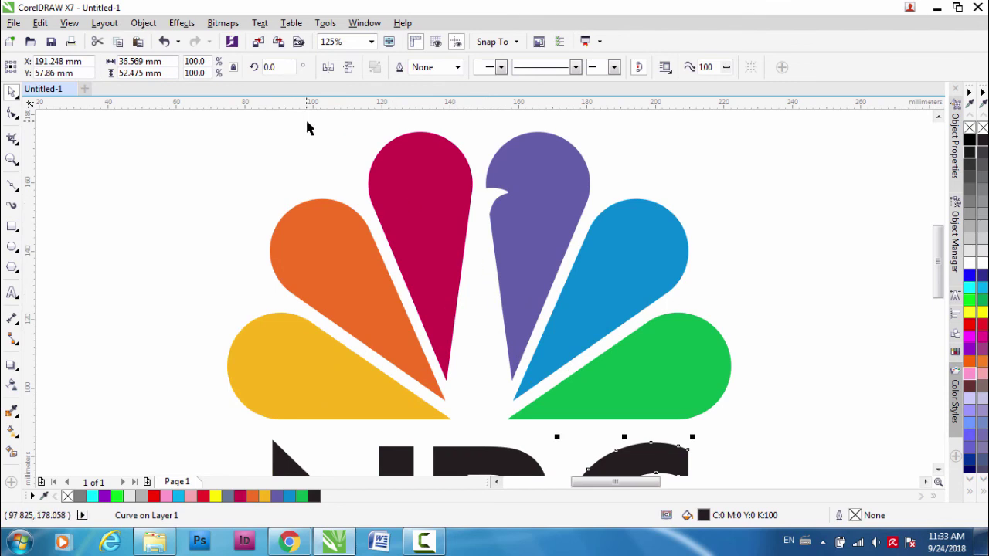
pyautogui.click(371, 41)
pyautogui.click(356, 101)
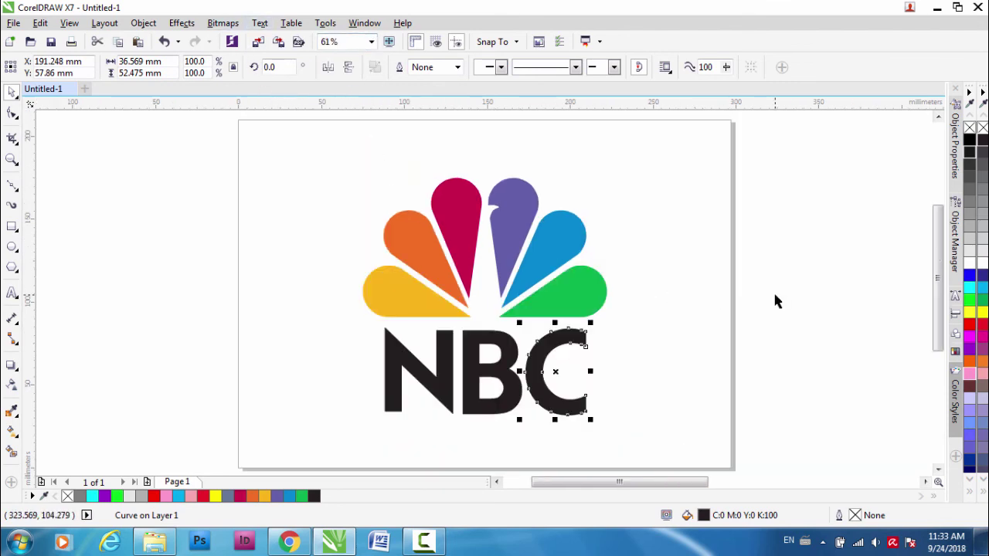
pyautogui.click(811, 305)
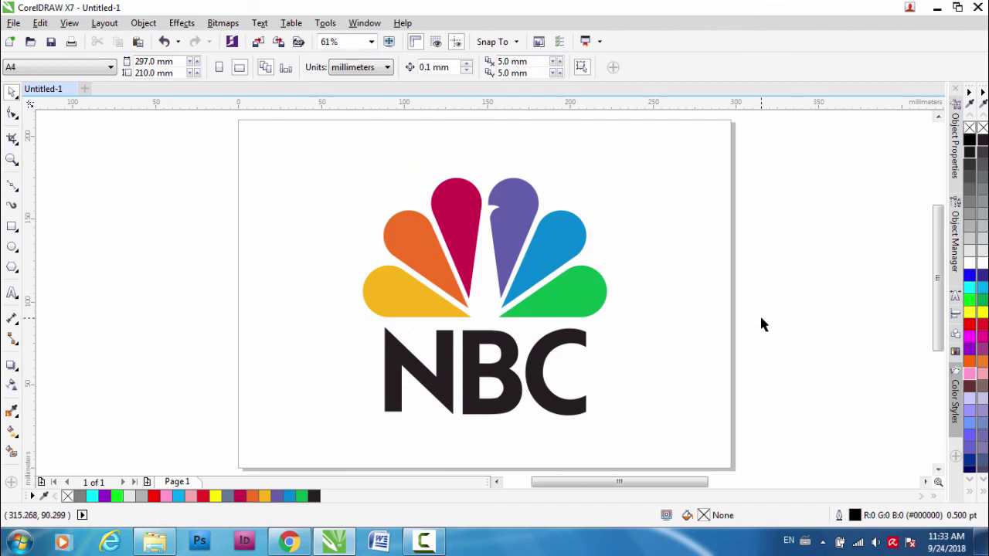